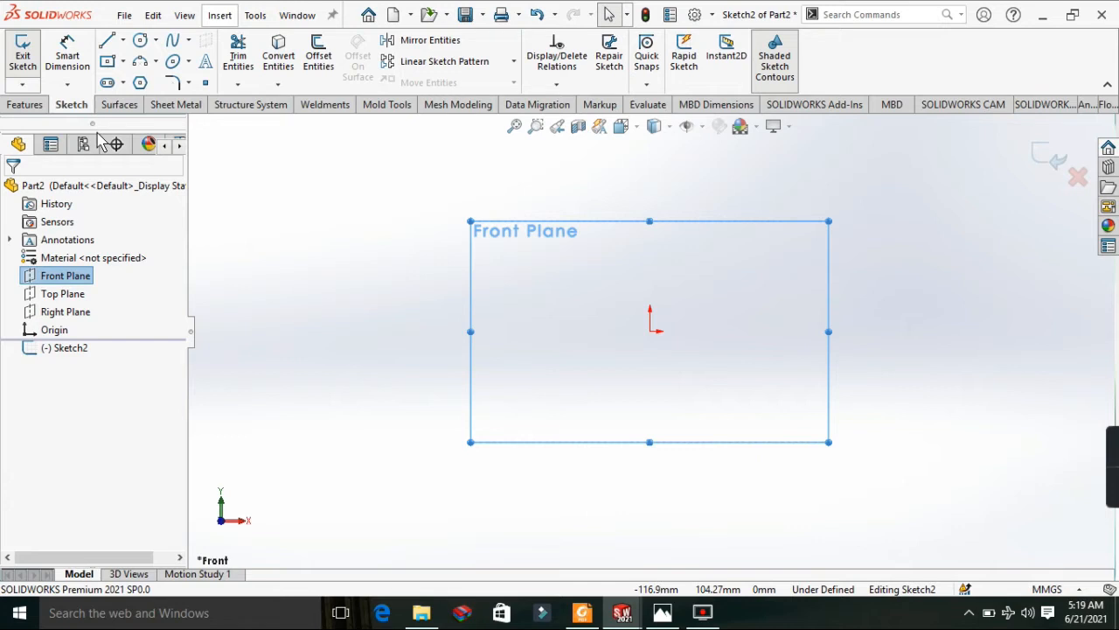
Sketch a horizontal line about 51 mm long leftward from the origin on the Front Plane.
{"action": "left_click", "coordinate": [106, 40]}
{"action": "left_click", "coordinate": [649, 331]}
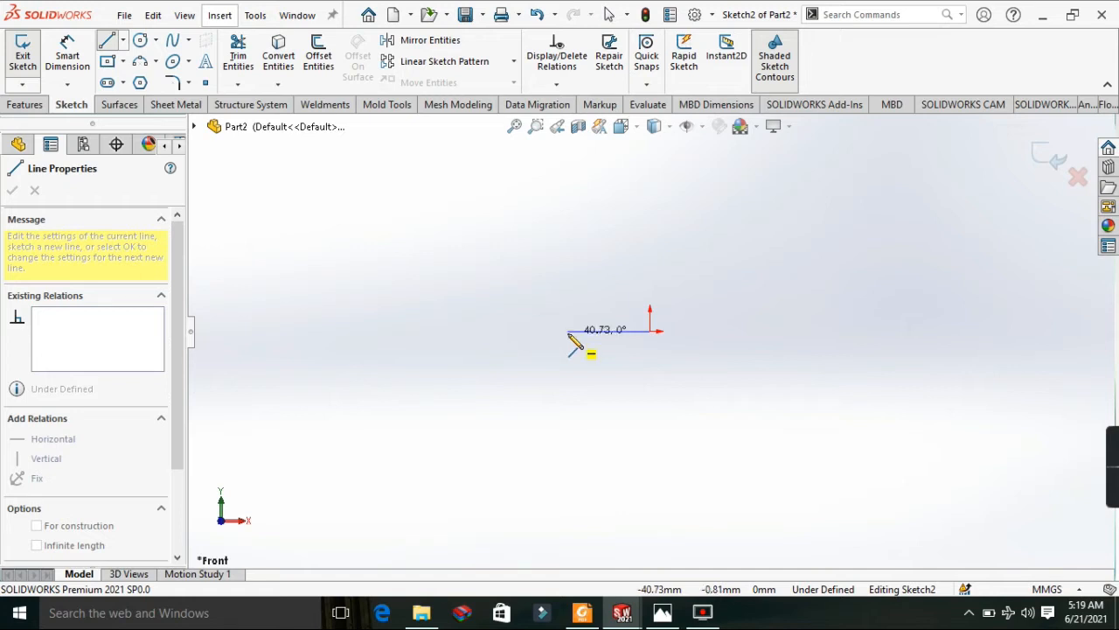
{"action": "left_click", "coordinate": [546, 330]}
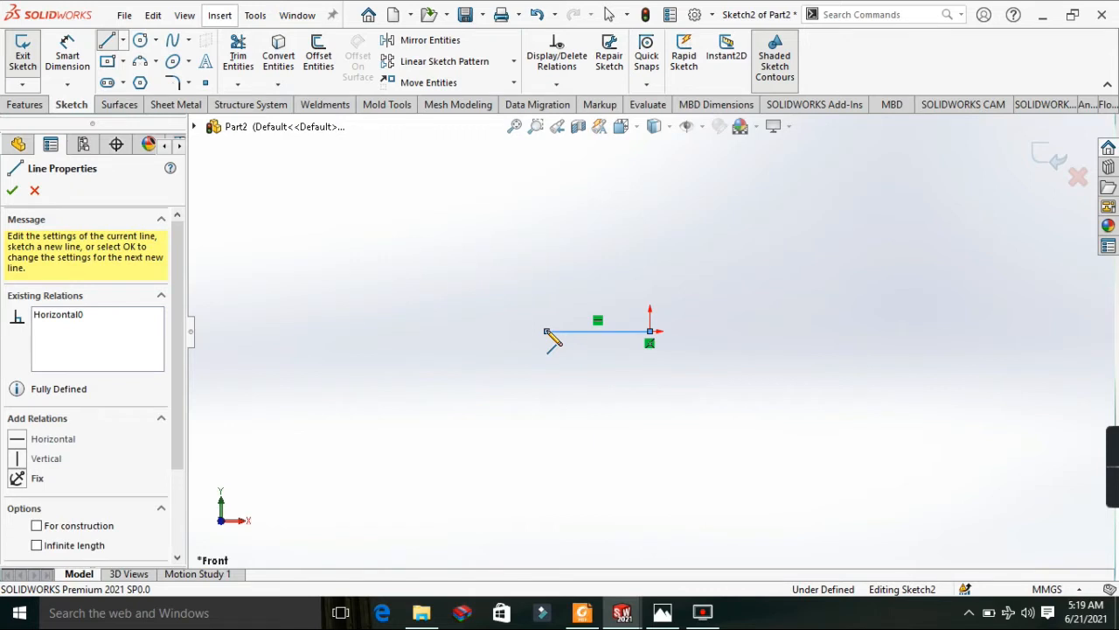
Check the groove.PNG drawing and sketch the stepped profile upward from the line's left end, with three flanges and two grooves about 18 mm deep.
{"action": "key", "text": "alt+Tab"}
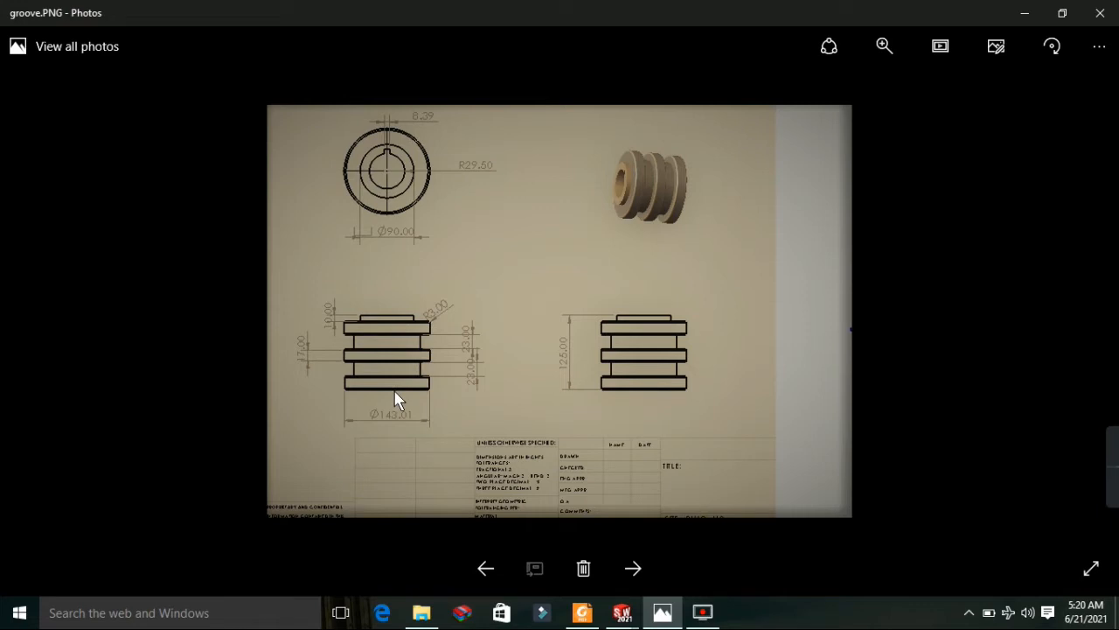
{"action": "left_click", "coordinate": [1025, 15]}
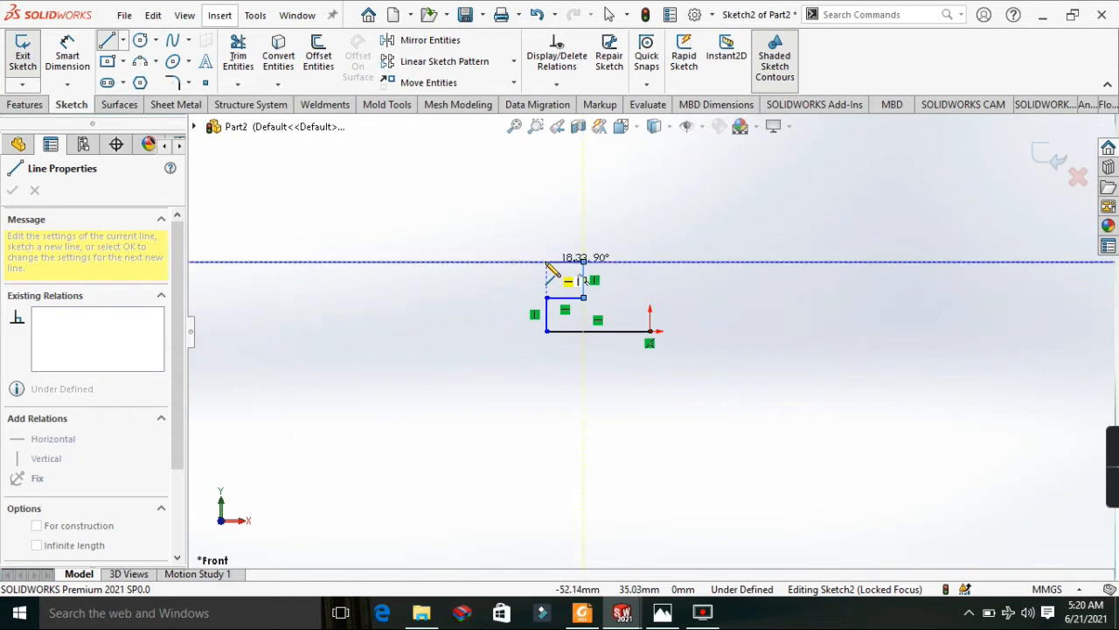
{"action": "left_click", "coordinate": [546, 262]}
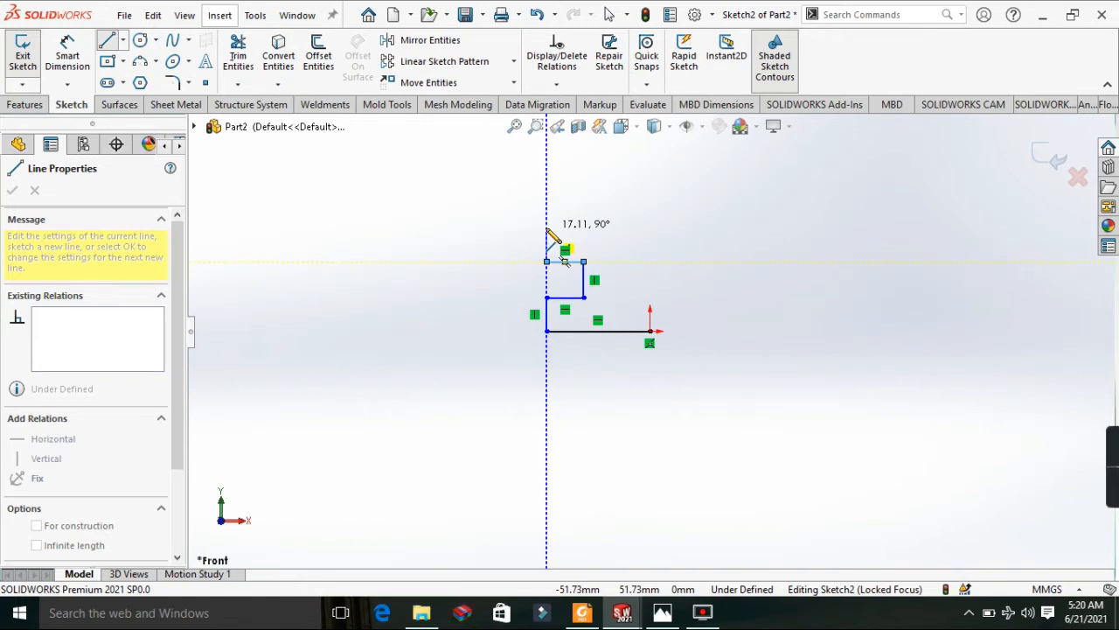
{"action": "left_click", "coordinate": [546, 228]}
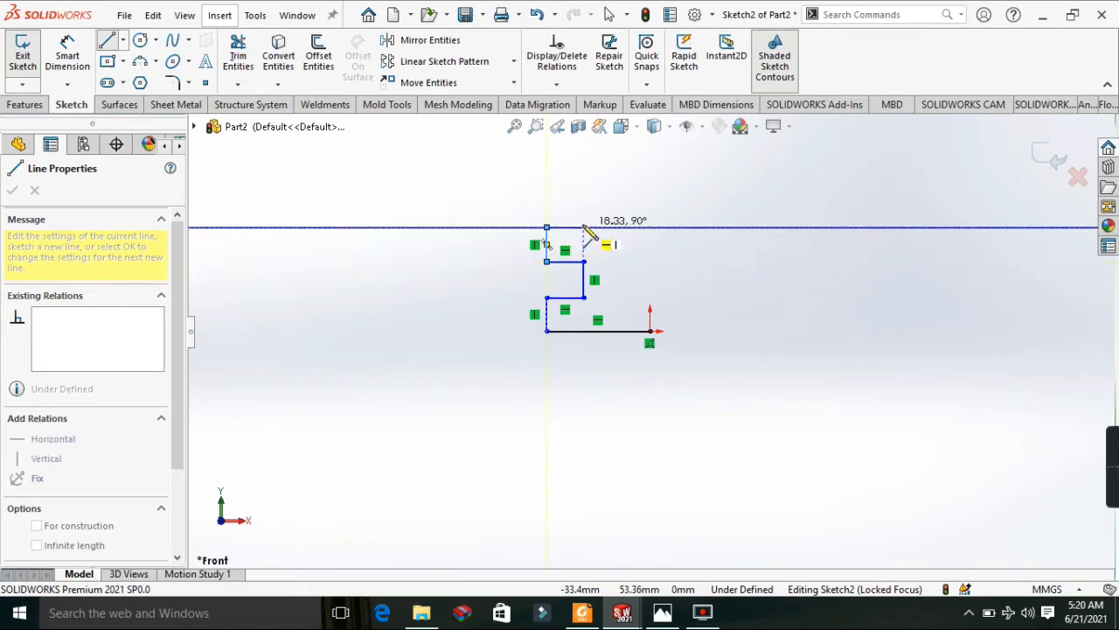
{"action": "left_click", "coordinate": [584, 227]}
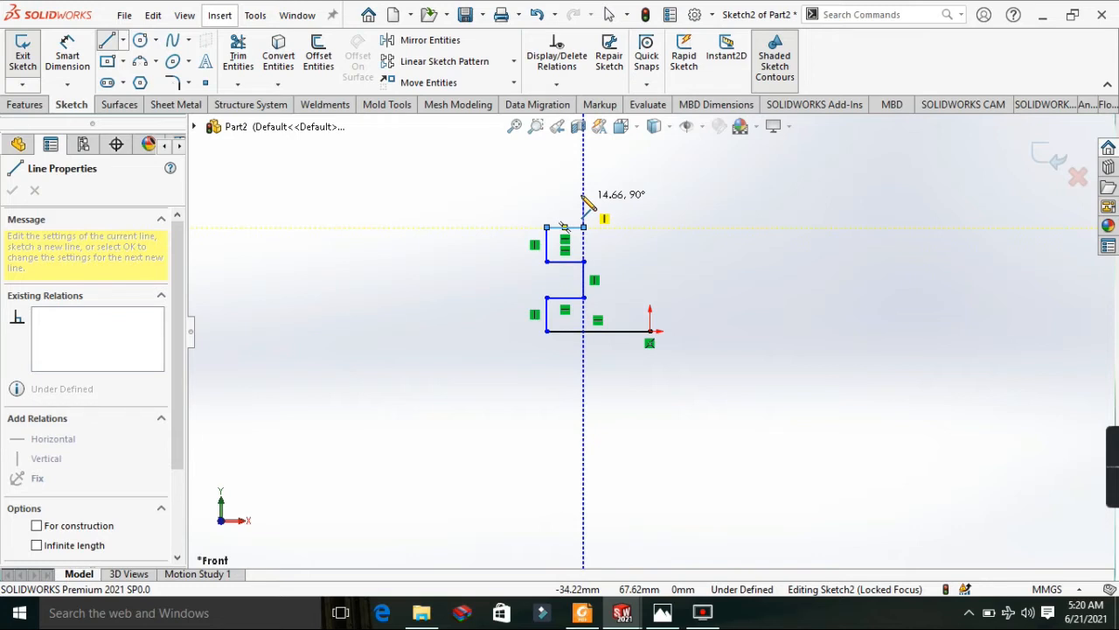
{"action": "left_click", "coordinate": [584, 194]}
{"action": "left_click", "coordinate": [546, 194]}
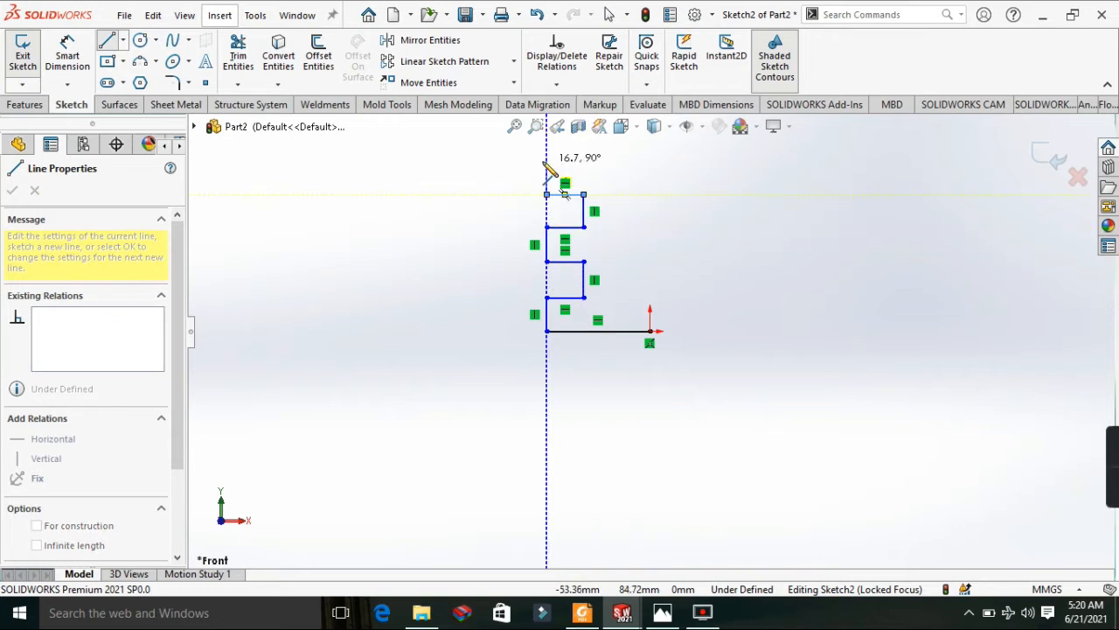
{"action": "left_click", "coordinate": [584, 161]}
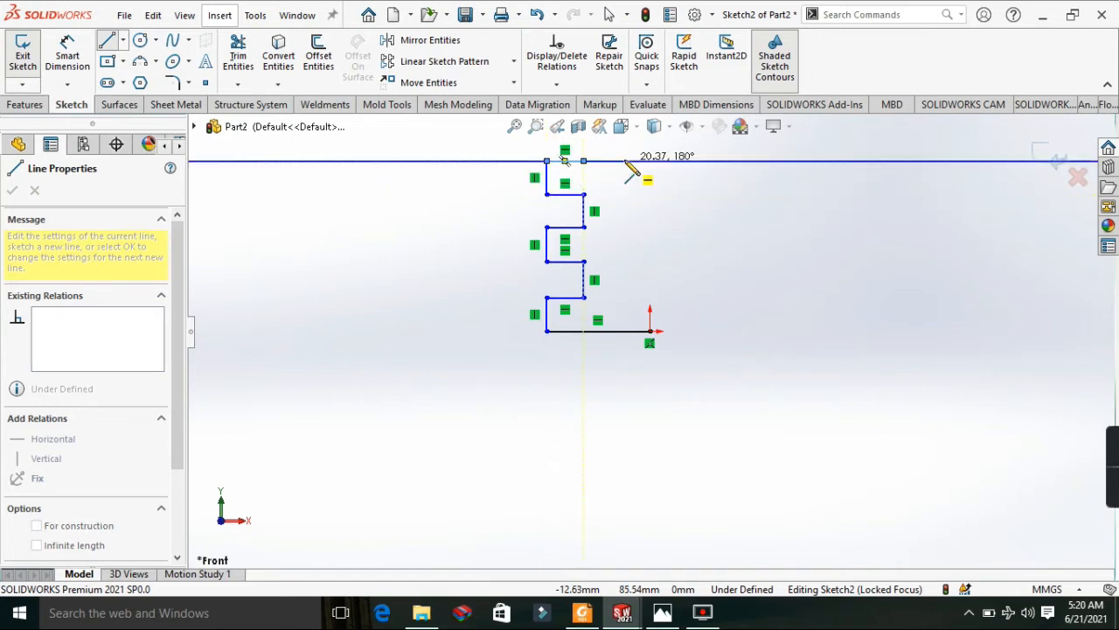
Extend the profile's top edge until its open end is vertically above the origin, about 85 mm high.
{"action": "key", "text": "Escape"}
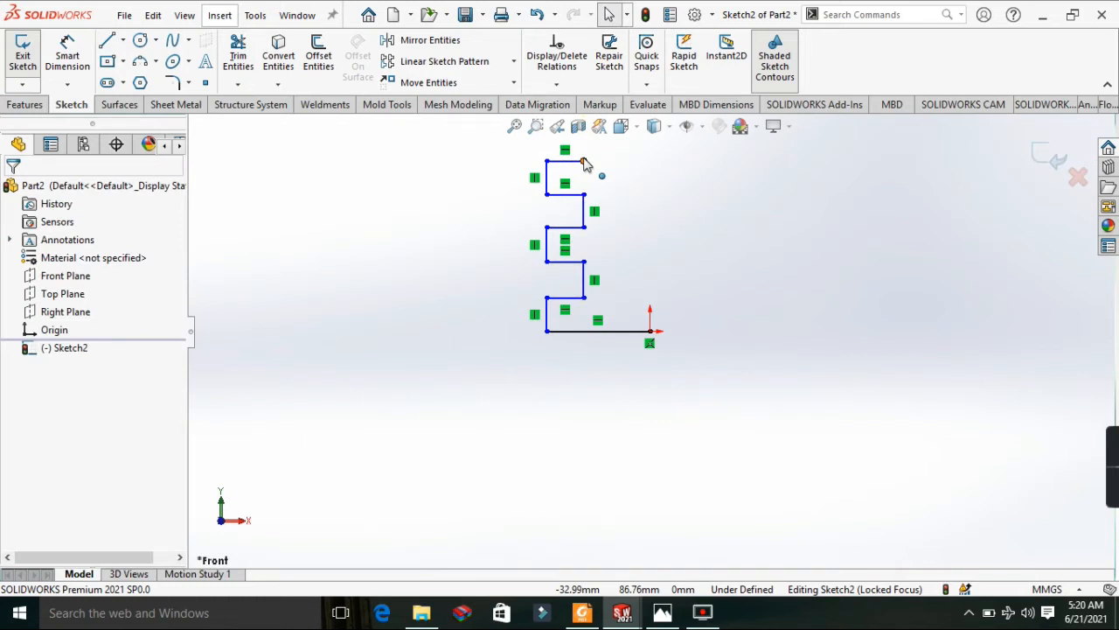
{"action": "left_click_drag", "start_coordinate": [583, 162], "coordinate": [637, 170]}
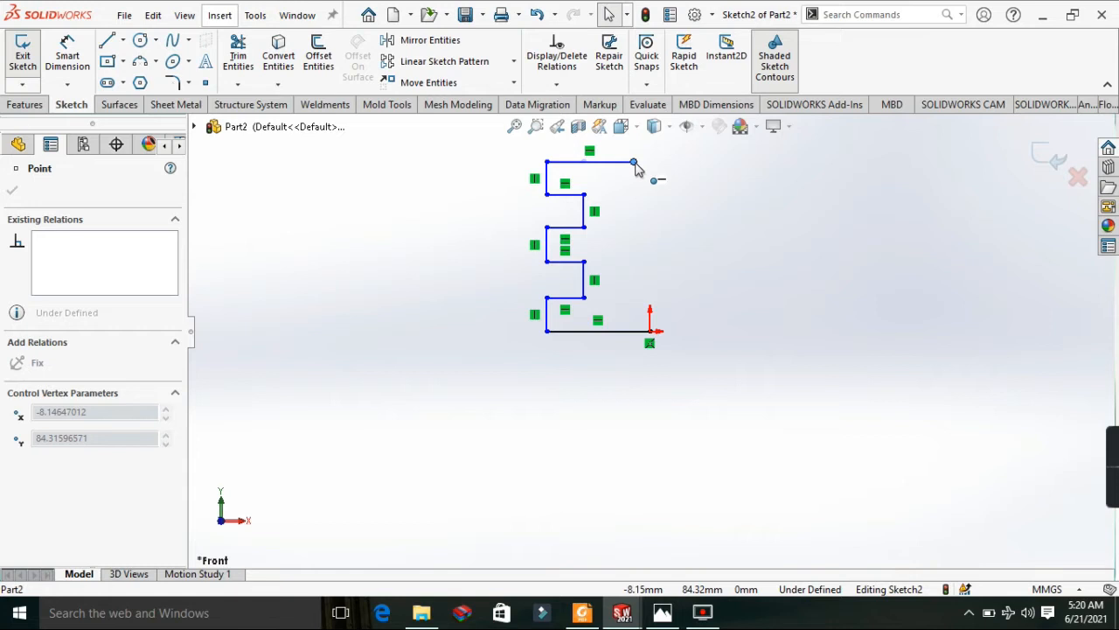
{"action": "left_click_drag", "start_coordinate": [637, 169], "coordinate": [651, 168]}
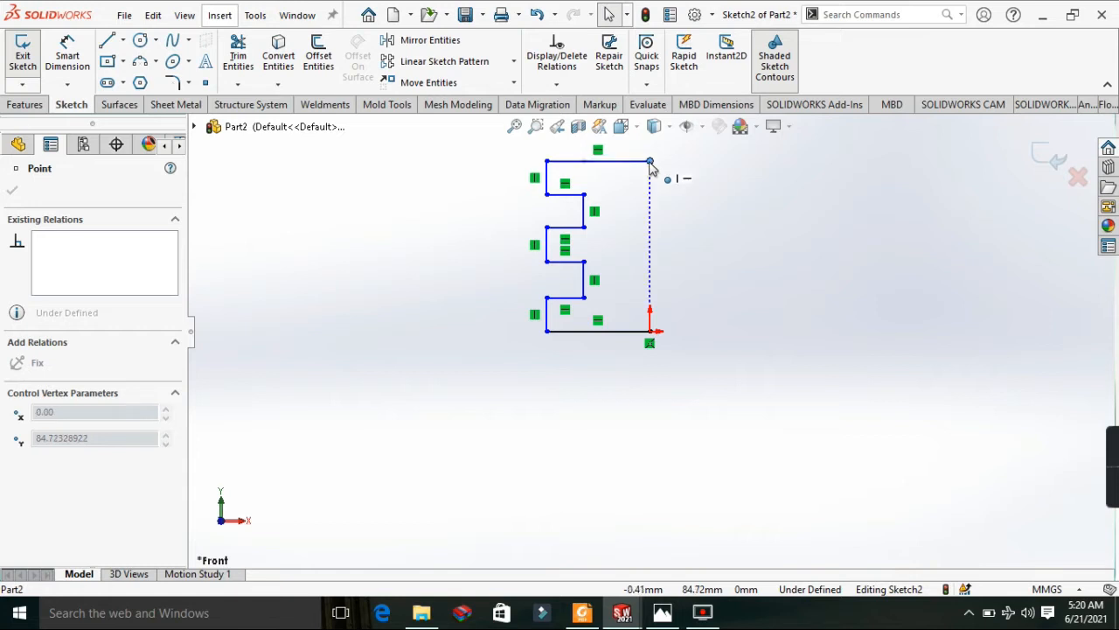
{"action": "left_click_drag", "start_coordinate": [651, 168], "coordinate": [649, 170]}
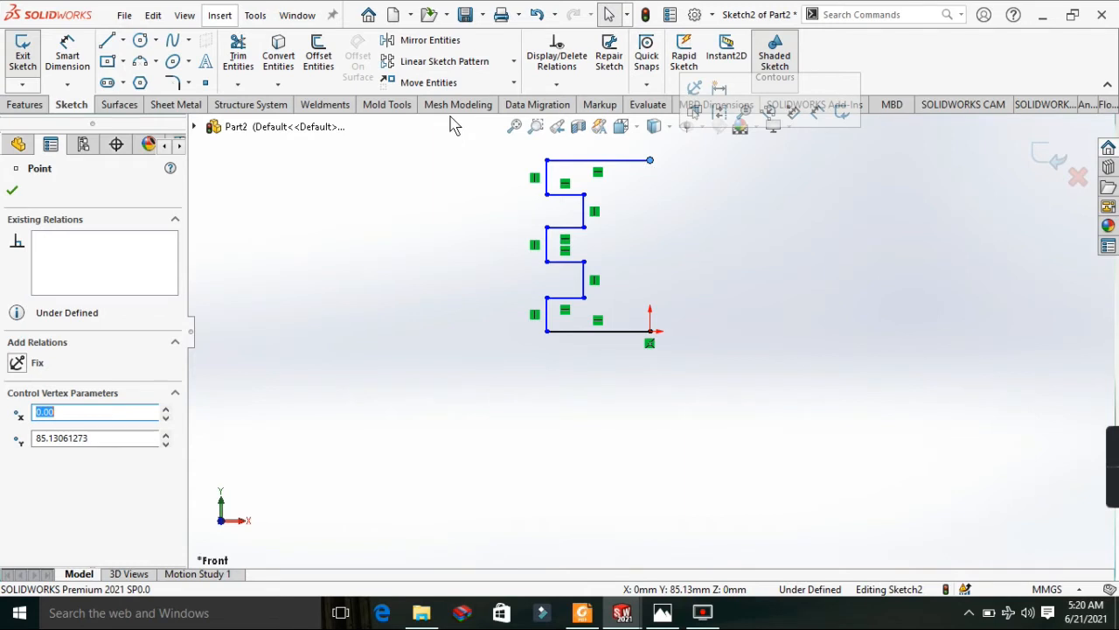
Draw a vertical centerline about 85 mm long from the top edge's open end down to the origin.
{"action": "left_click", "coordinate": [122, 40]}
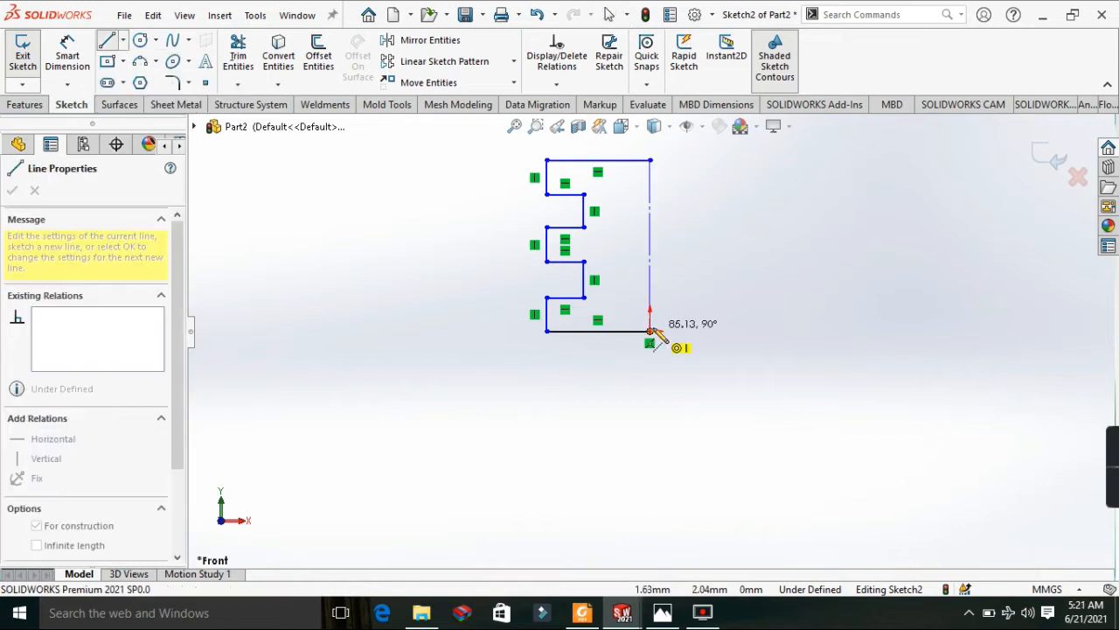
{"action": "left_click", "coordinate": [649, 331]}
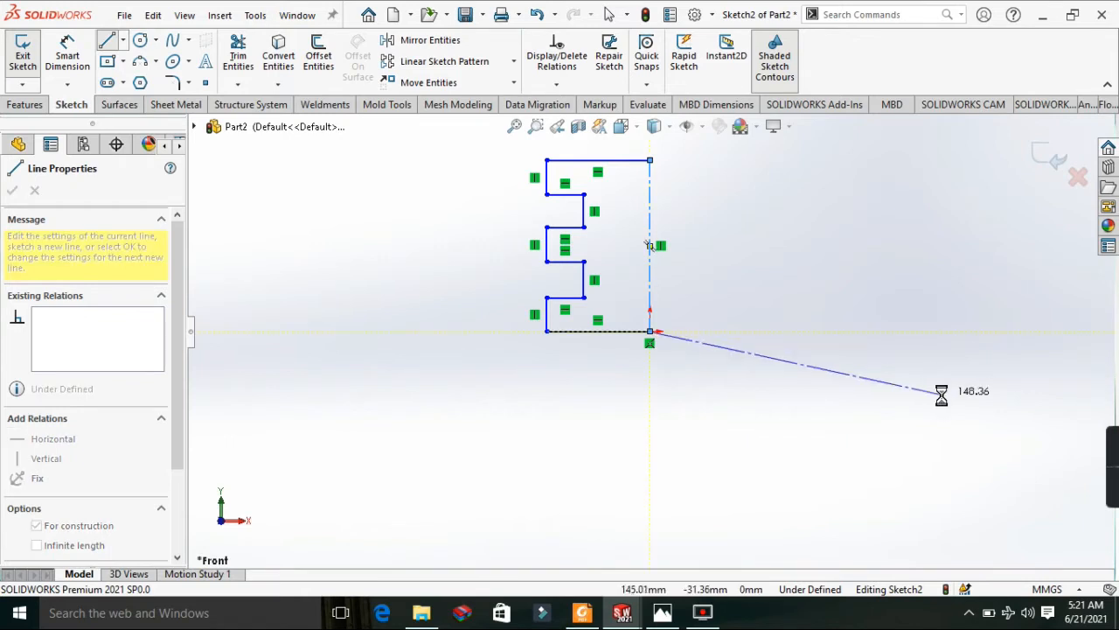
{"action": "key", "text": "Escape"}
{"action": "mouse_move", "coordinate": [1112, 481]}
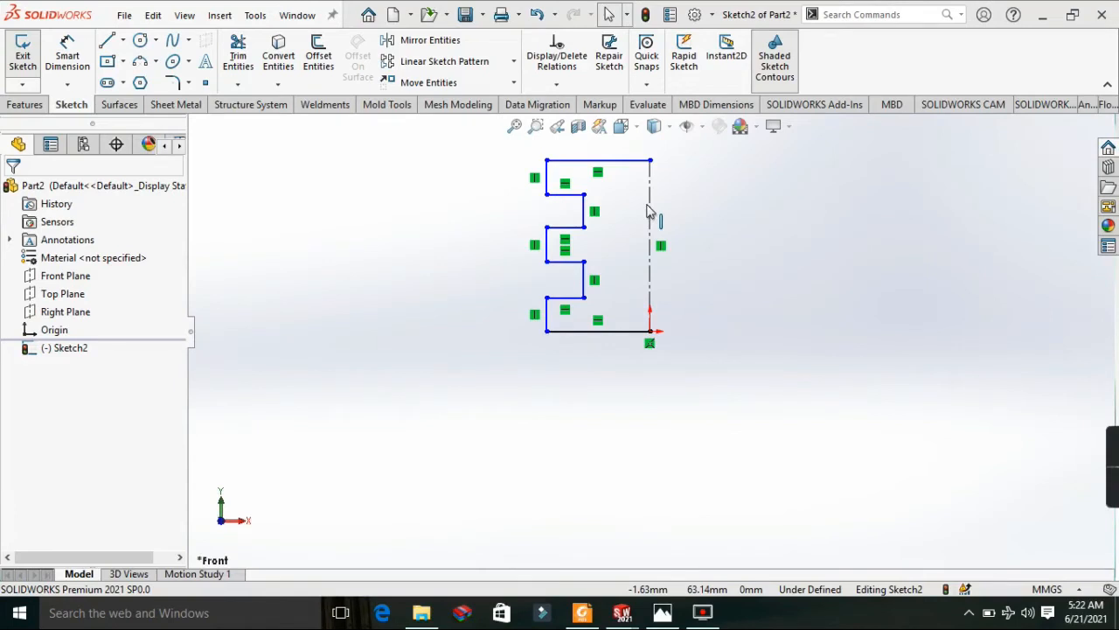
Check the outer diameter in the groove.PNG drawing and dimension the profile's bottom line at 71.51 mm.
{"action": "left_click", "coordinate": [37, 107]}
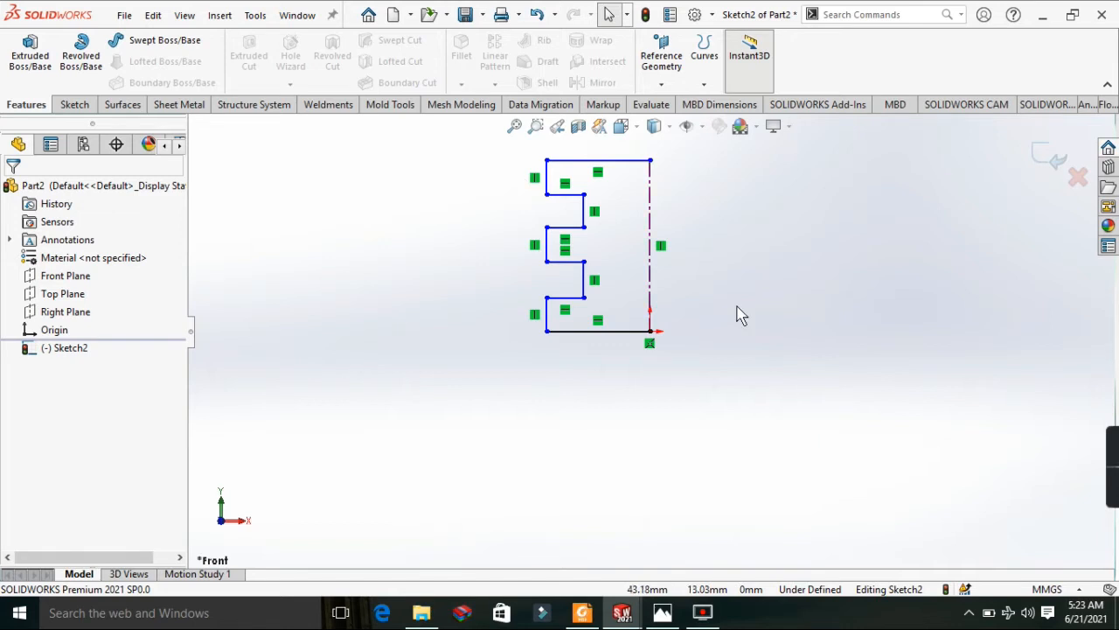
{"action": "key", "text": "alt+Tab"}
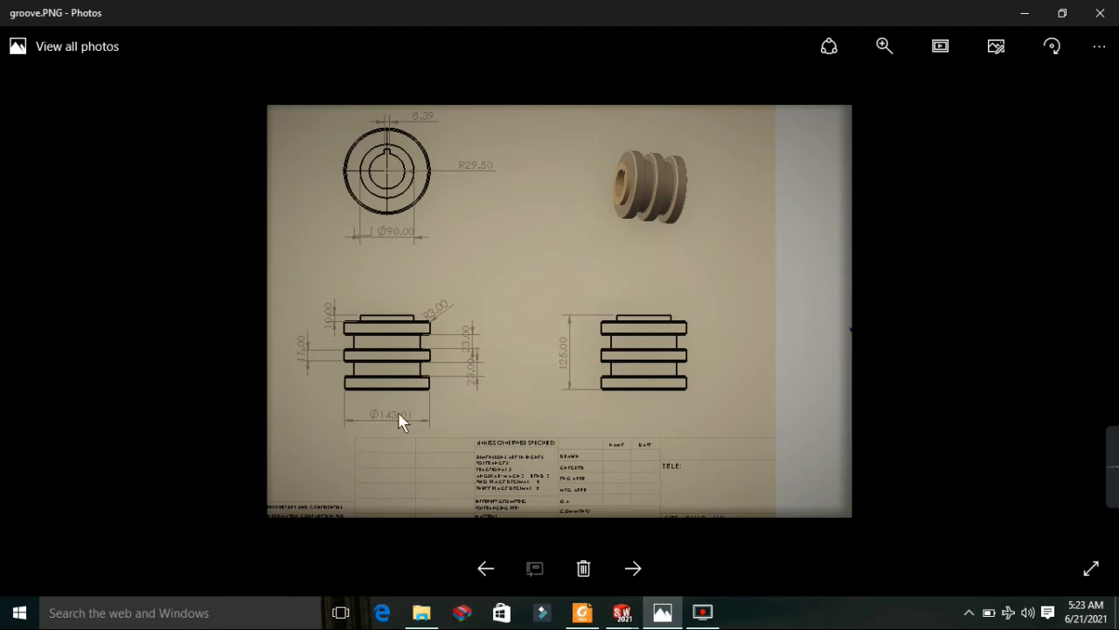
{"action": "left_click", "coordinate": [1026, 15]}
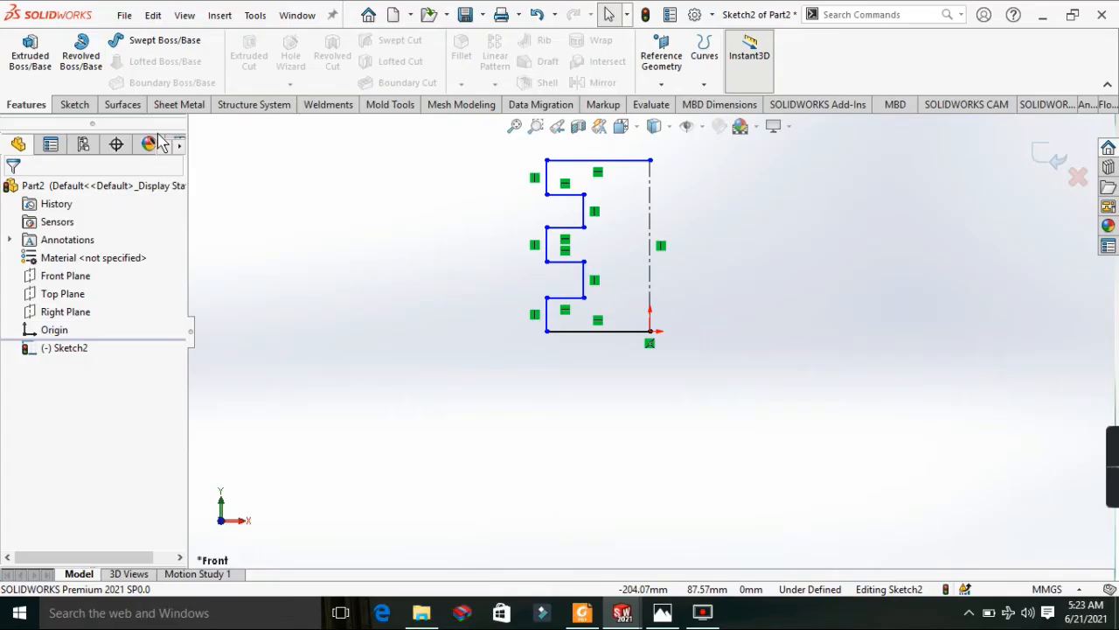
{"action": "left_click", "coordinate": [76, 106]}
{"action": "left_click", "coordinate": [68, 54]}
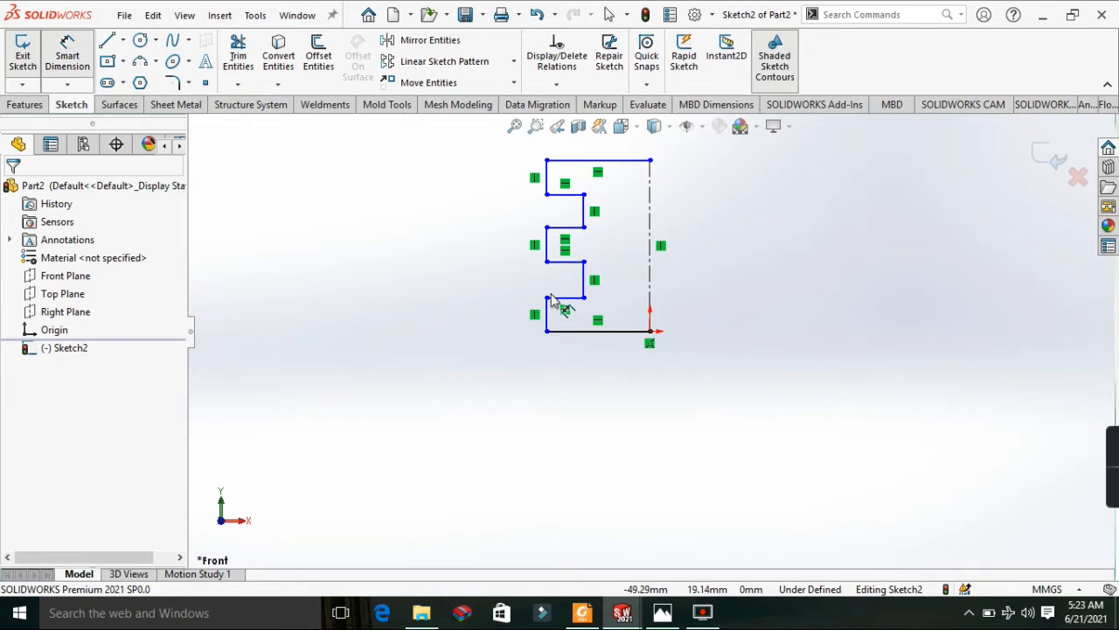
{"action": "left_click", "coordinate": [570, 331]}
{"action": "left_click", "coordinate": [585, 370]}
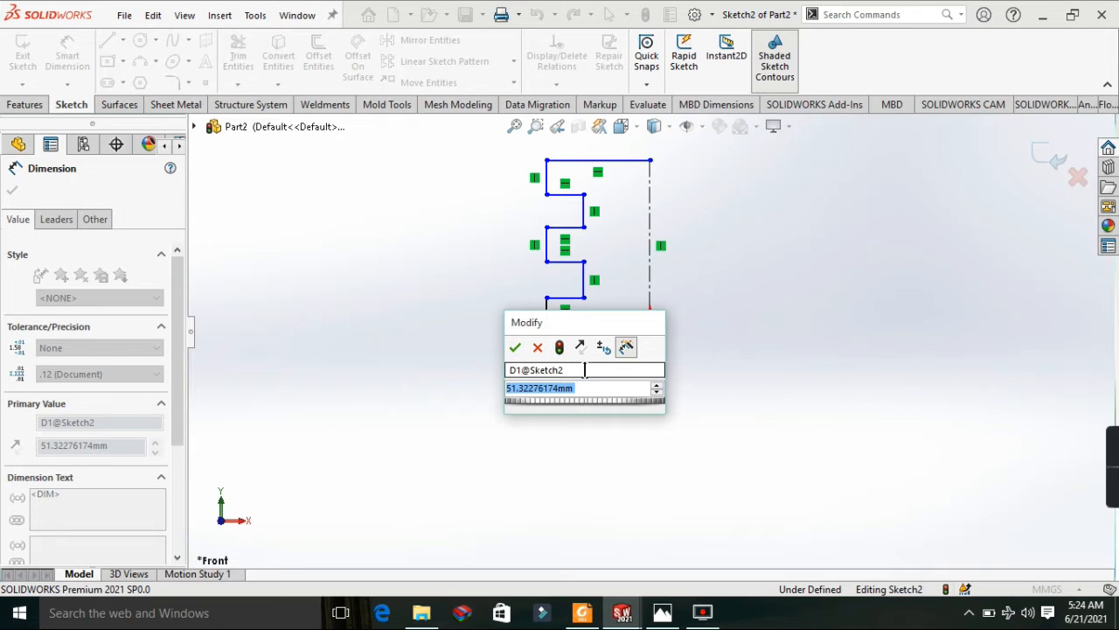
{"action": "type", "text": "71."}
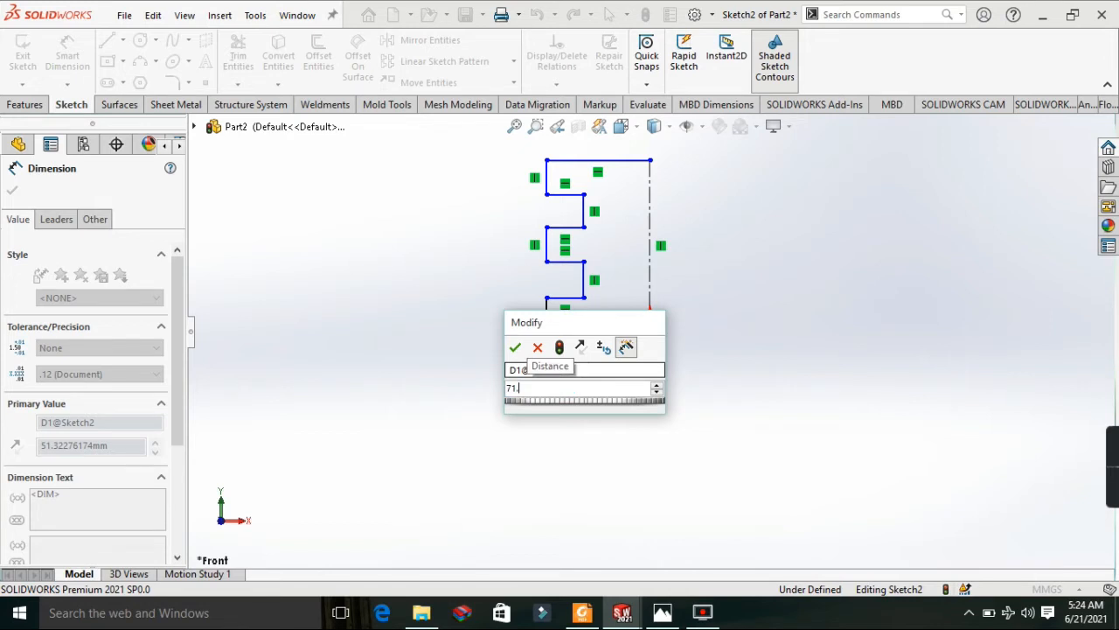
{"action": "type", "text": "51"}
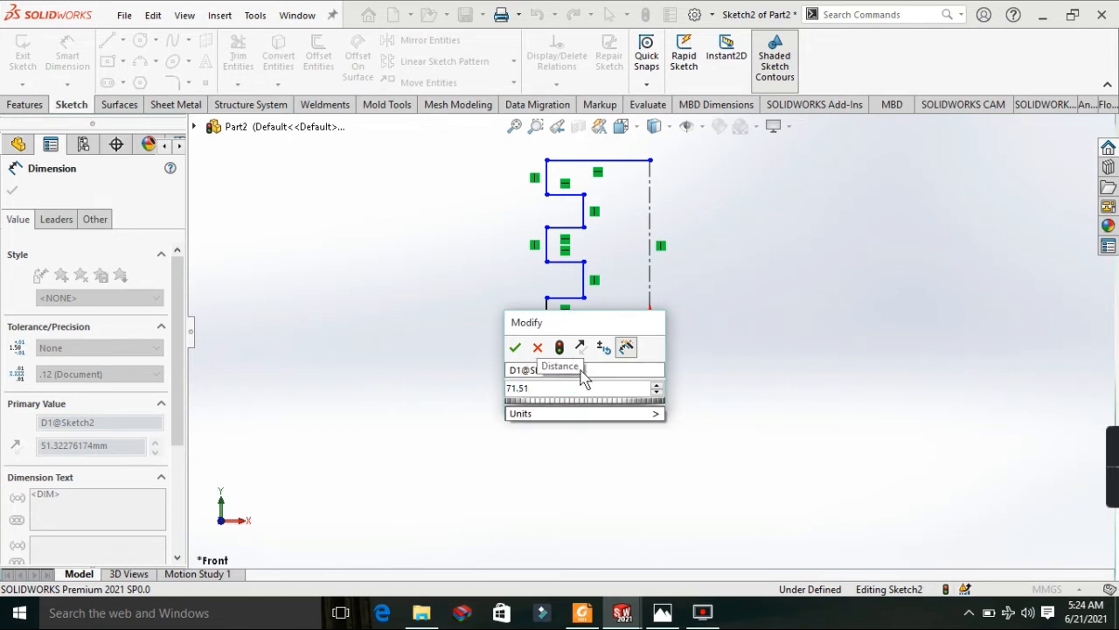
{"action": "left_click", "coordinate": [515, 347]}
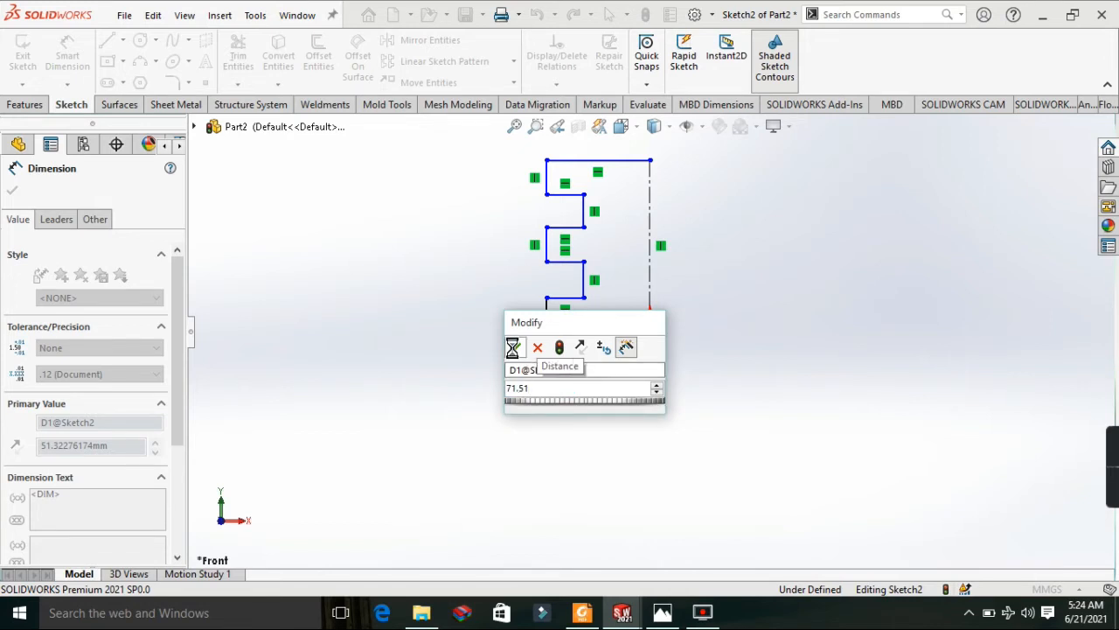
Check the heights in the groove.PNG drawing and dimension the lowest flange and the groove above it at 23 mm each.
{"action": "left_click", "coordinate": [665, 614]}
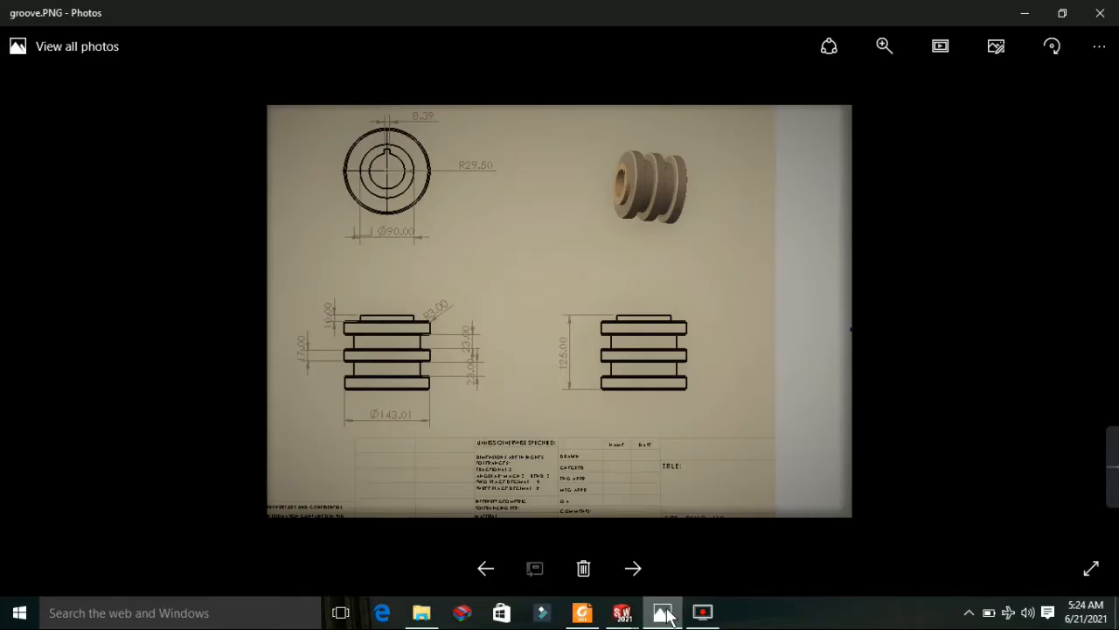
{"action": "left_click", "coordinate": [1029, 12]}
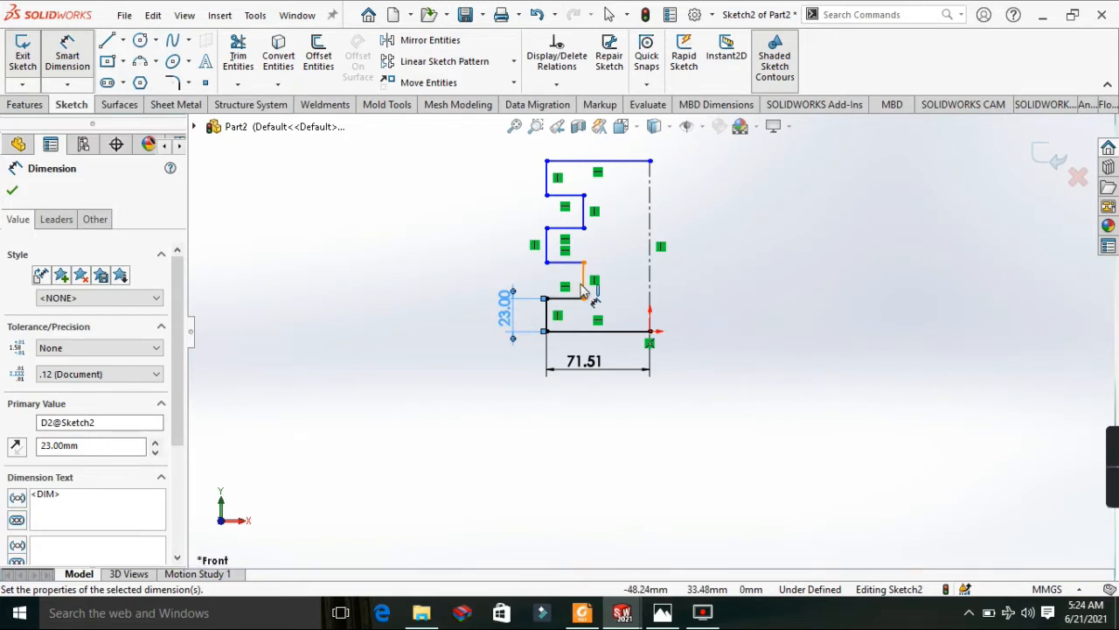
{"action": "left_click", "coordinate": [582, 291]}
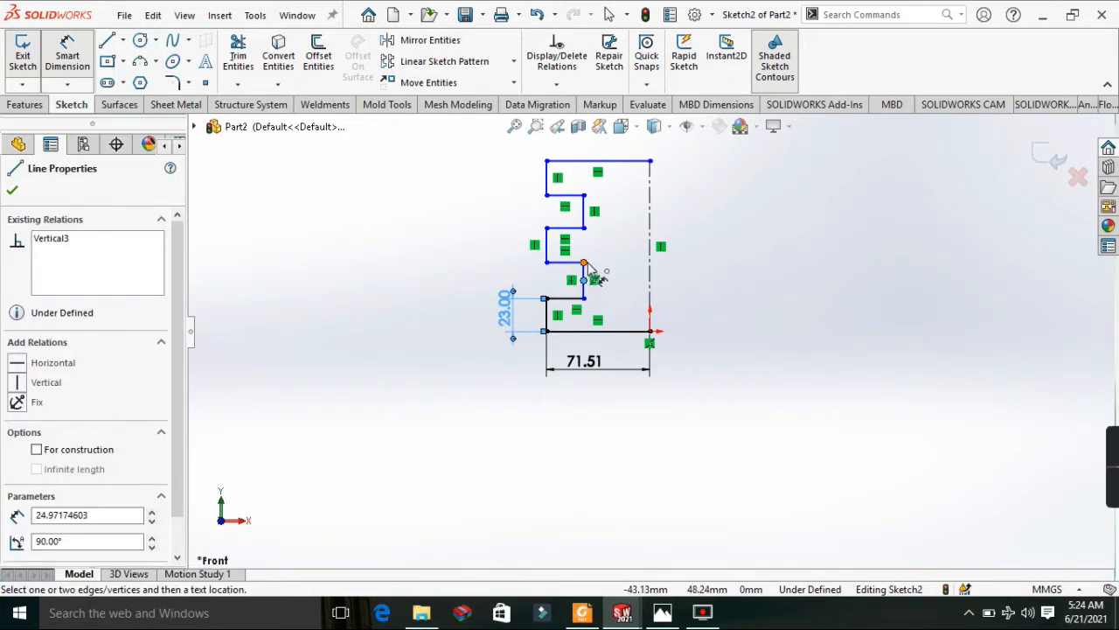
{"action": "left_click", "coordinate": [439, 226]}
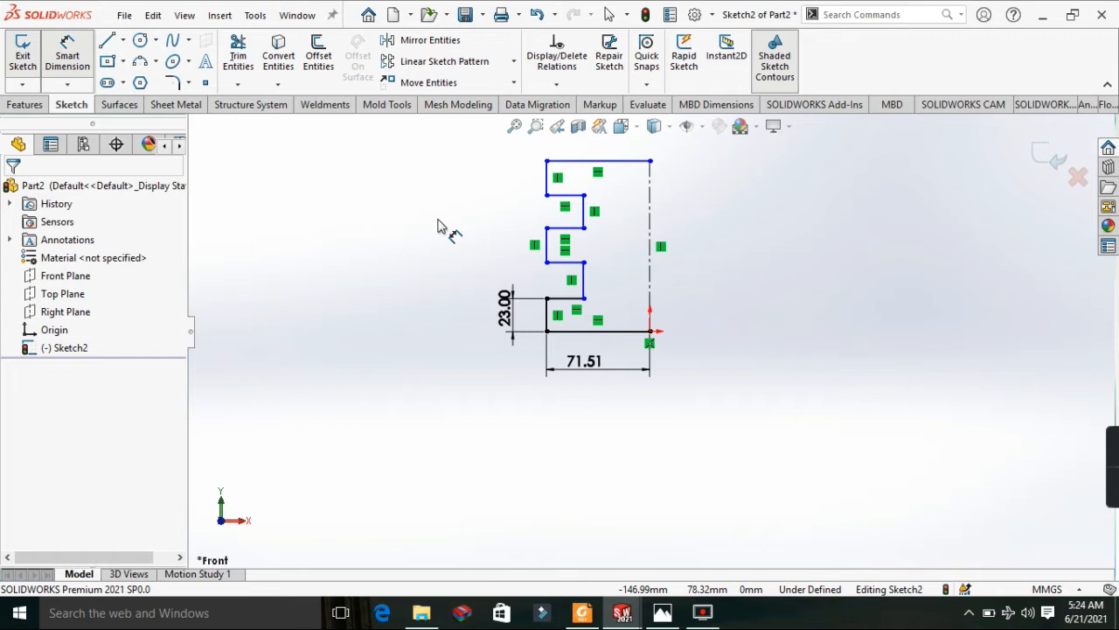
{"action": "left_click", "coordinate": [583, 280]}
{"action": "left_click", "coordinate": [476, 291]}
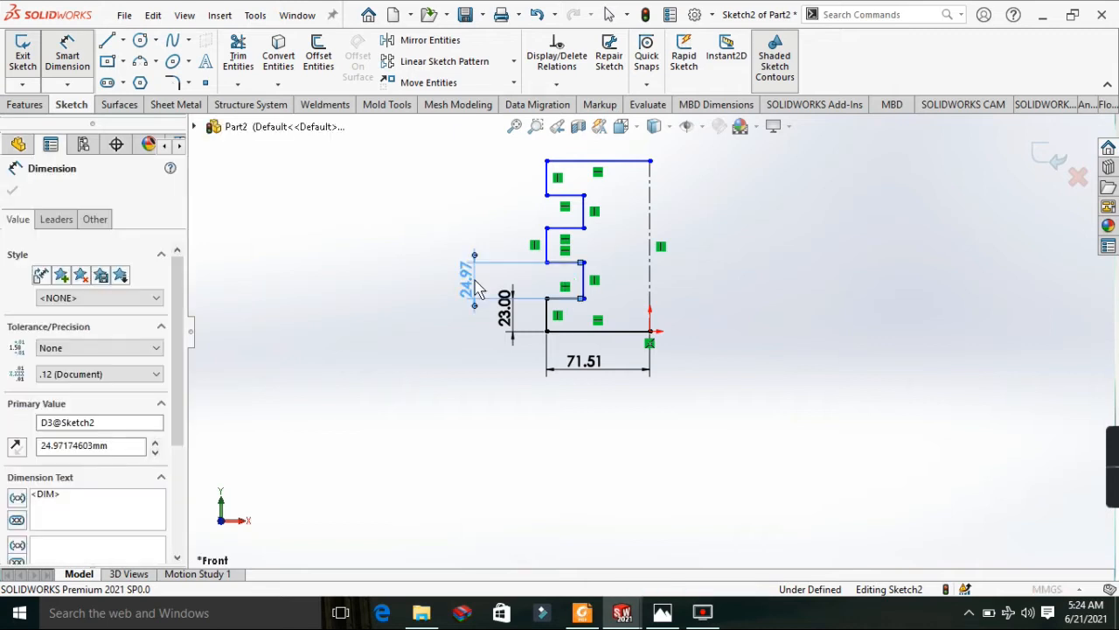
{"action": "key", "text": "Return"}
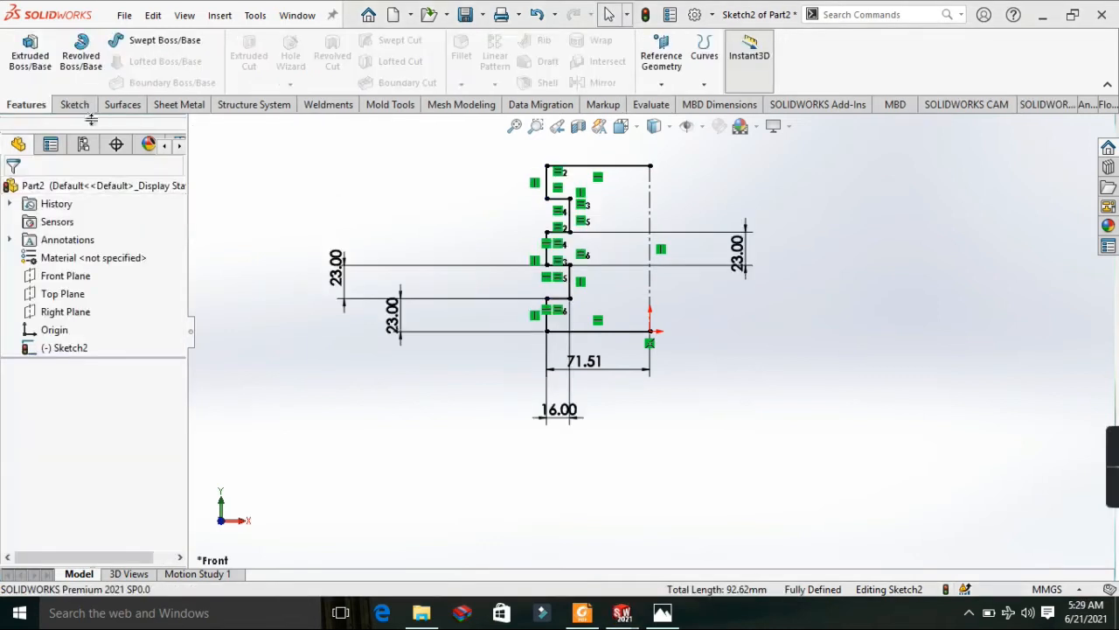
Start a Revolved Boss/Base of the stepped half profile about the vertical centerline, with the open sketch closed automatically.
{"action": "left_click", "coordinate": [92, 58]}
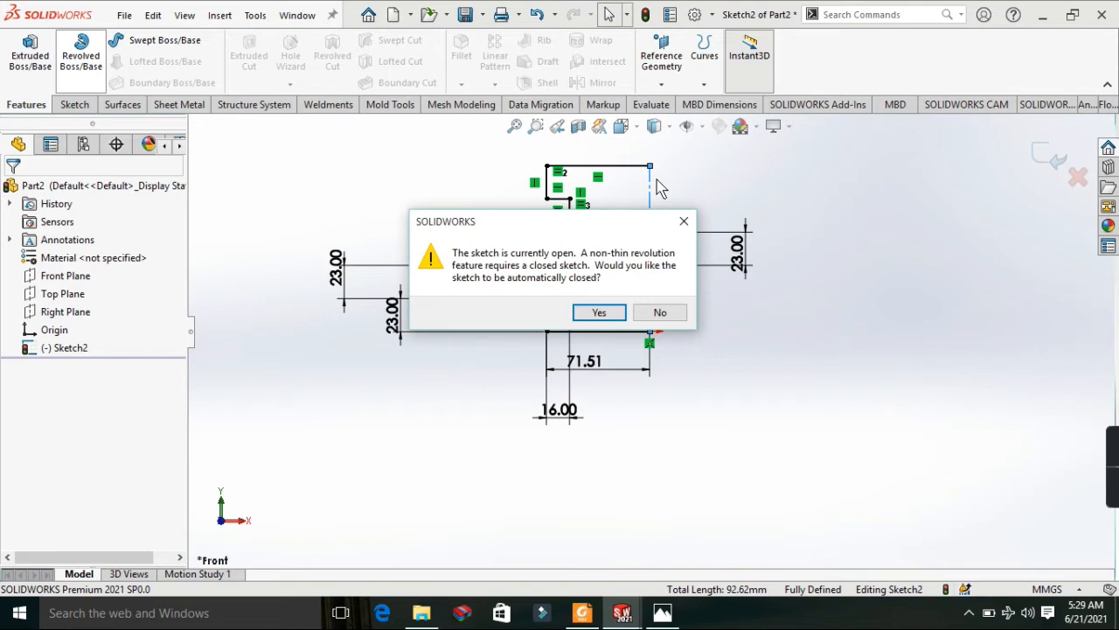
{"action": "left_click", "coordinate": [601, 313]}
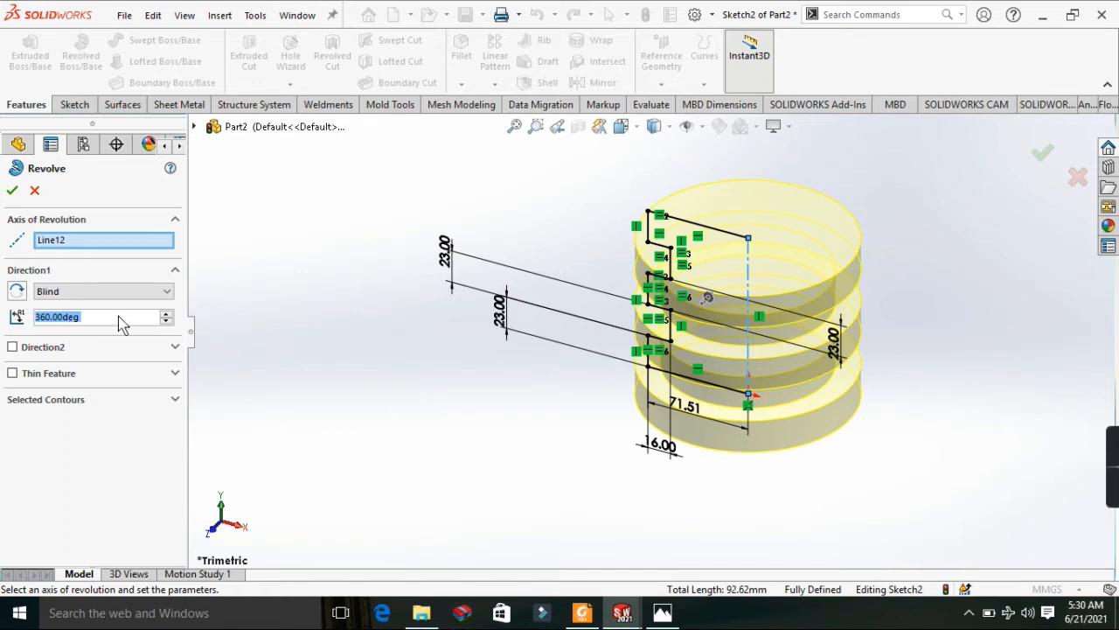
Try a revolve angle of 180 degrees for the pulley profile.
{"action": "left_click", "coordinate": [167, 322]}
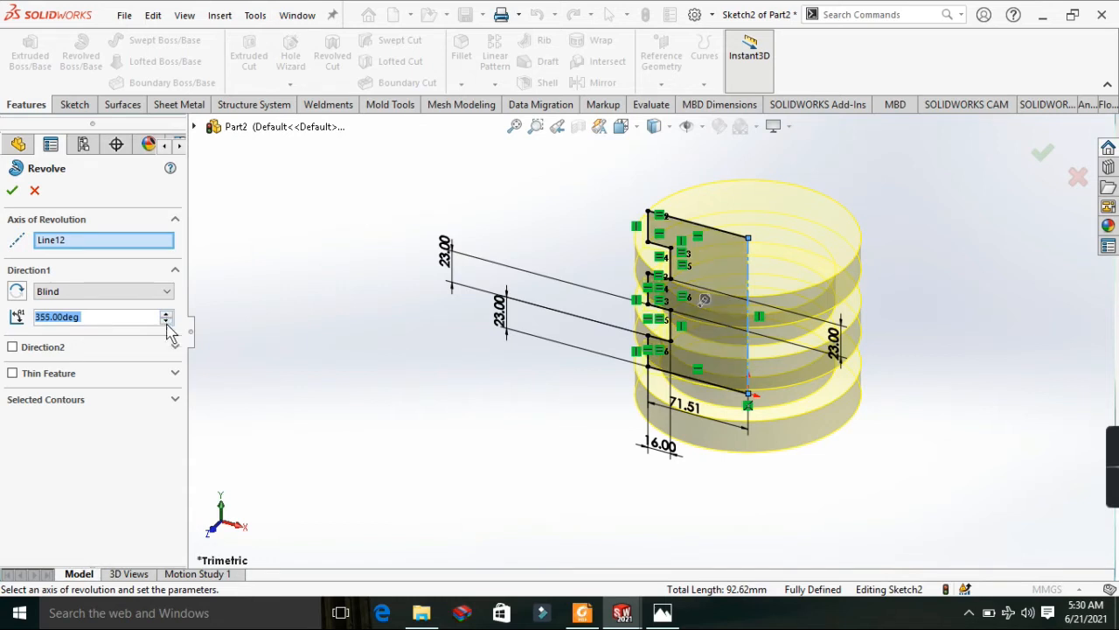
{"action": "type", "text": "180"}
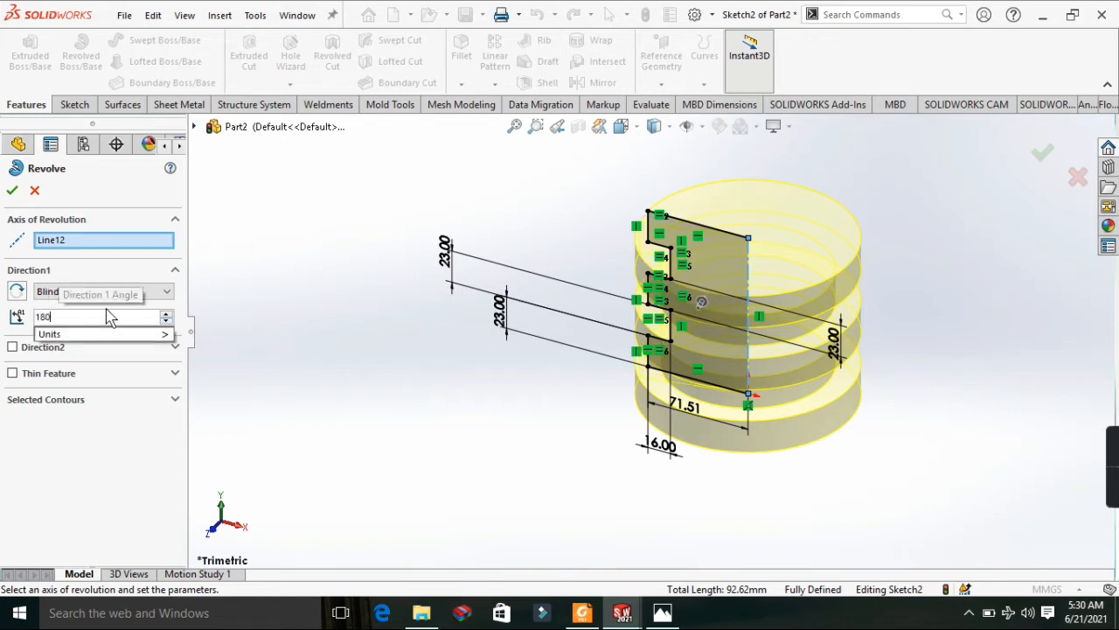
{"action": "key", "text": "Return"}
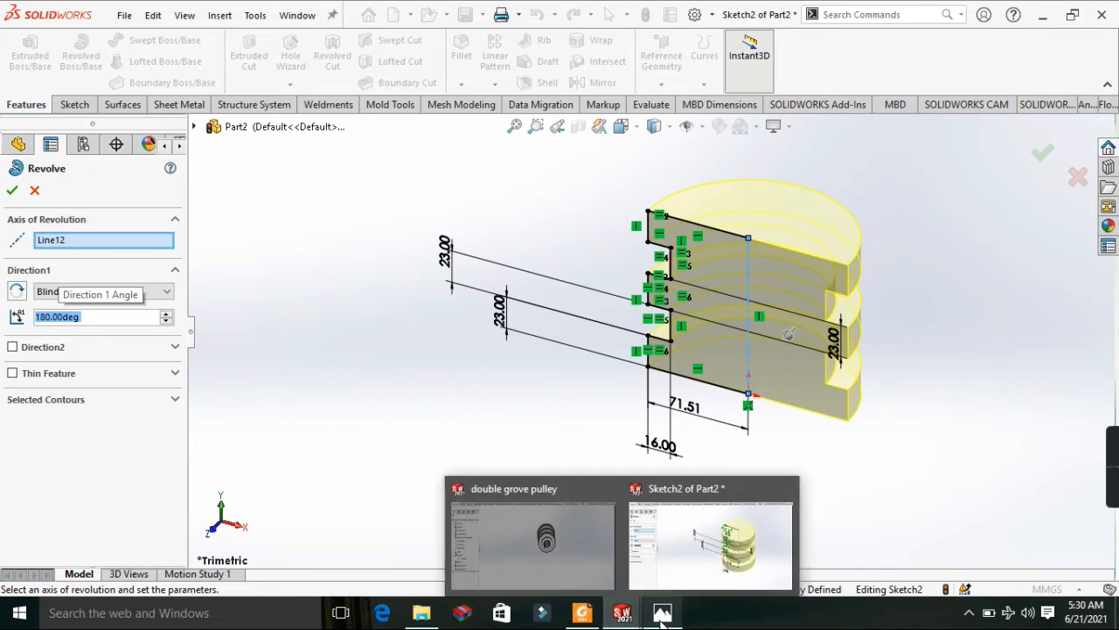
{"action": "mouse_move", "coordinate": [662, 612]}
{"action": "mouse_move", "coordinate": [667, 577]}
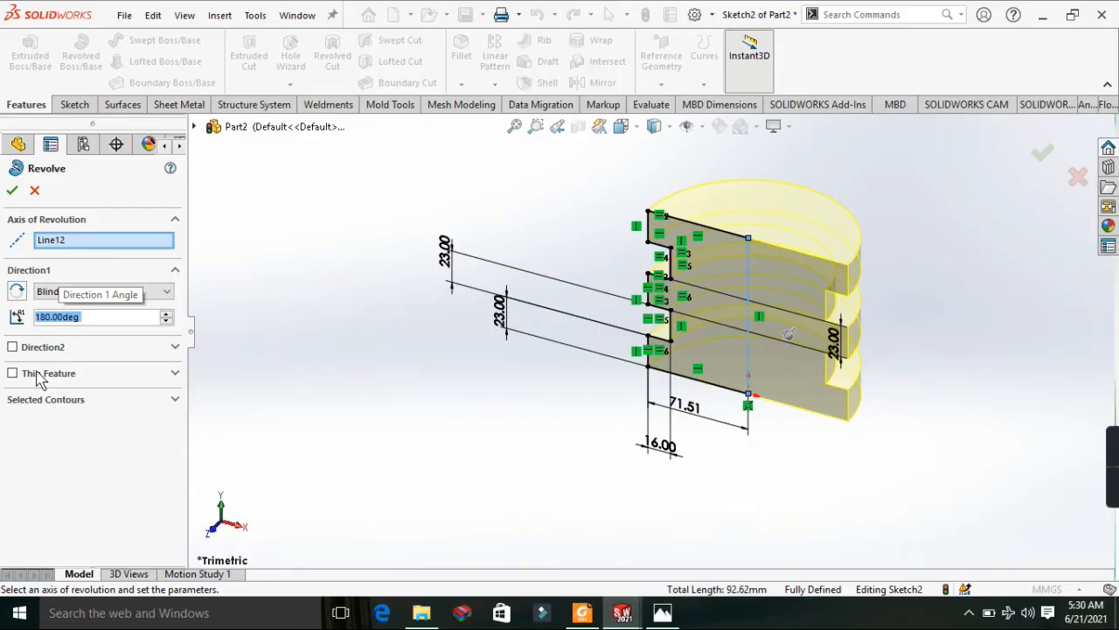
Set the revolve angle to 360 degrees and complete the pulley body.
{"action": "type", "text": "360"}
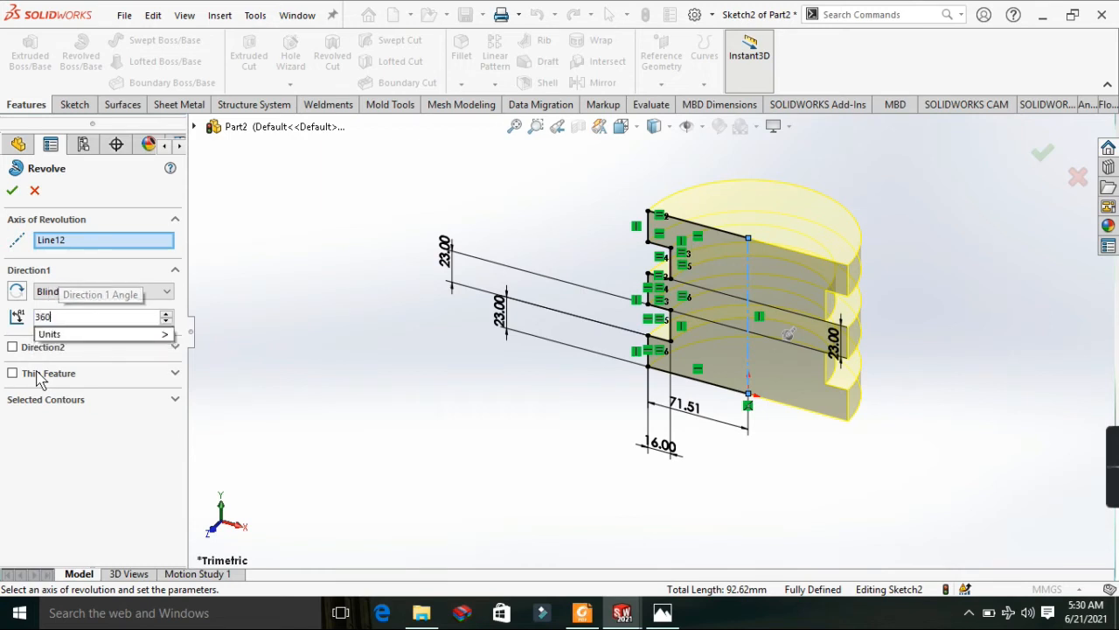
{"action": "key", "text": "Return"}
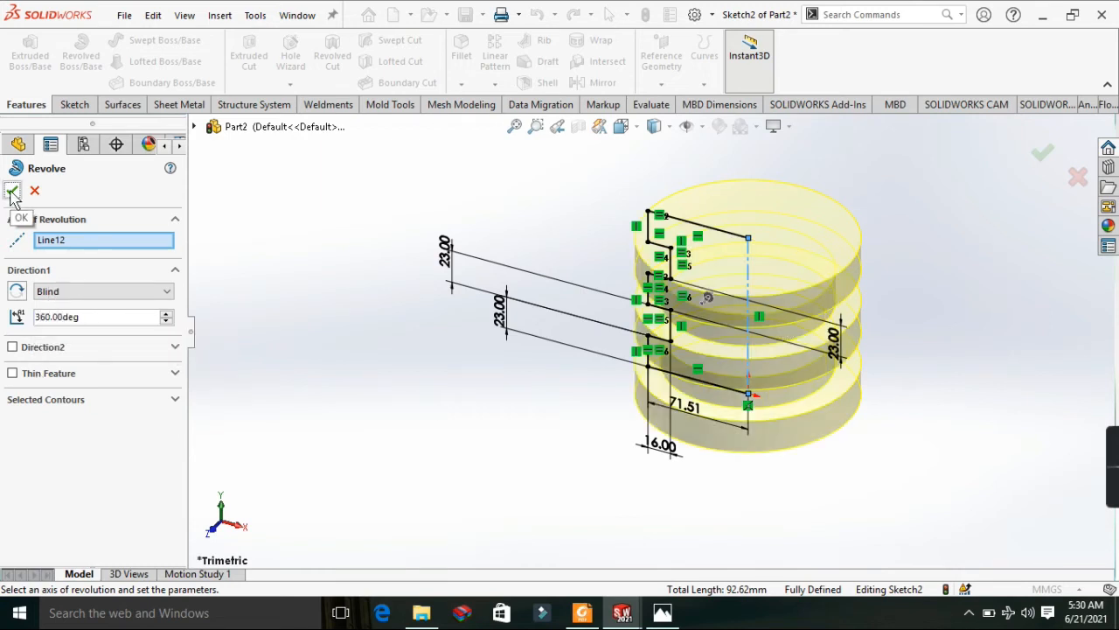
{"action": "left_click", "coordinate": [12, 192]}
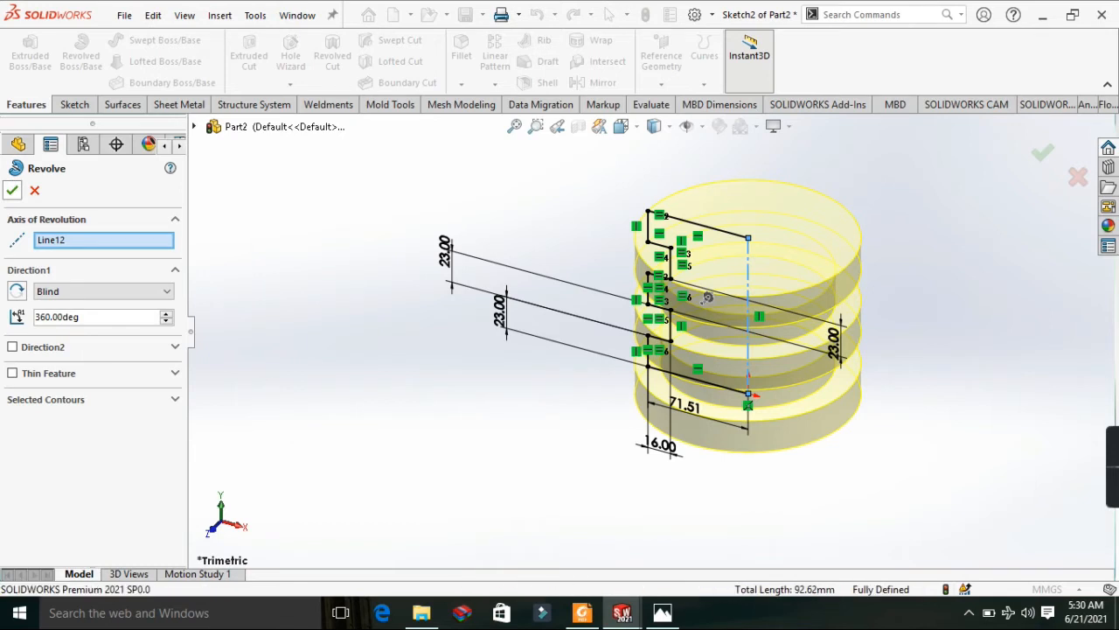
Check the hub diameter in the groove.PNG drawing and sketch a circle about 97 mm in diameter on the pulley's top face, centered on the origin.
{"action": "mouse_move", "coordinate": [1113, 451]}
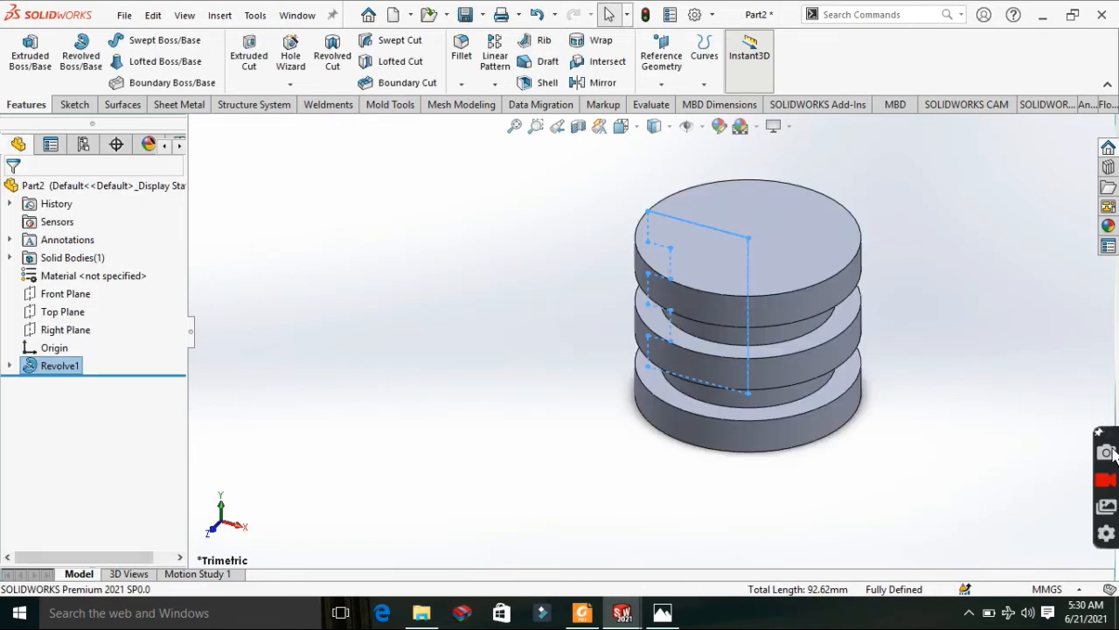
{"action": "left_click", "coordinate": [661, 612]}
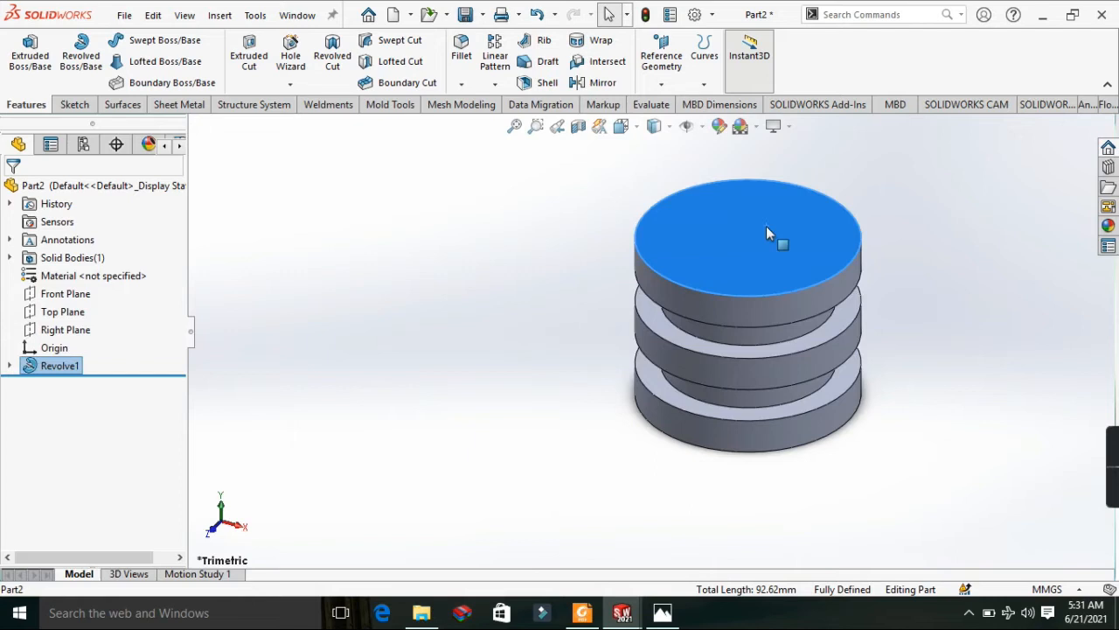
{"action": "right_click", "coordinate": [648, 298]}
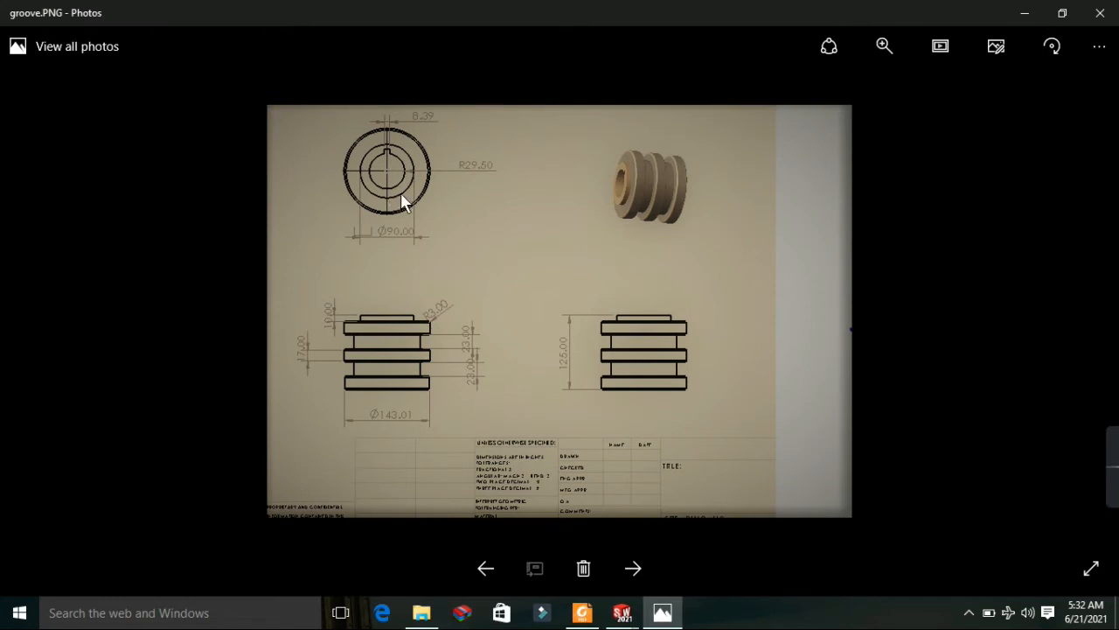
{"action": "left_click", "coordinate": [1019, 14]}
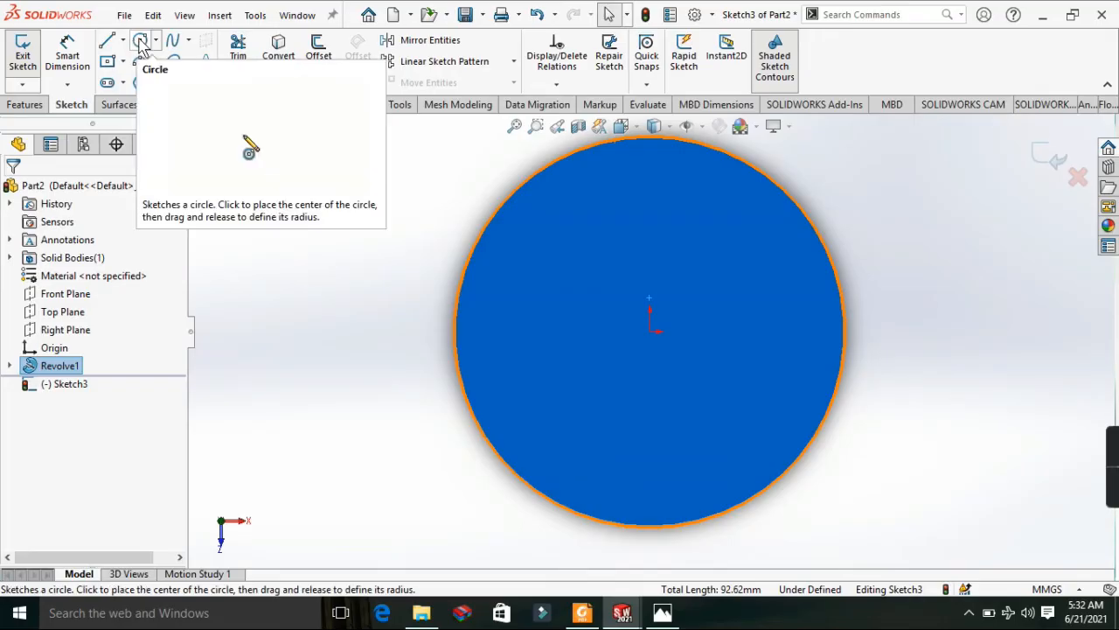
{"action": "left_click", "coordinate": [140, 42]}
{"action": "left_click_drag", "start_coordinate": [650, 331], "coordinate": [742, 426]}
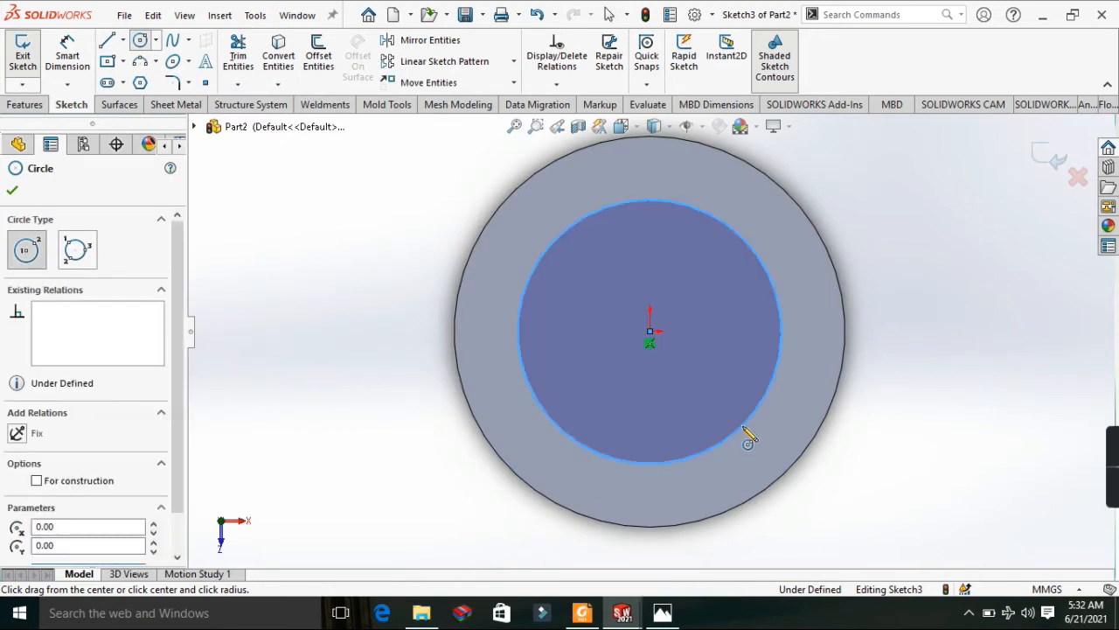
{"action": "left_click", "coordinate": [11, 194]}
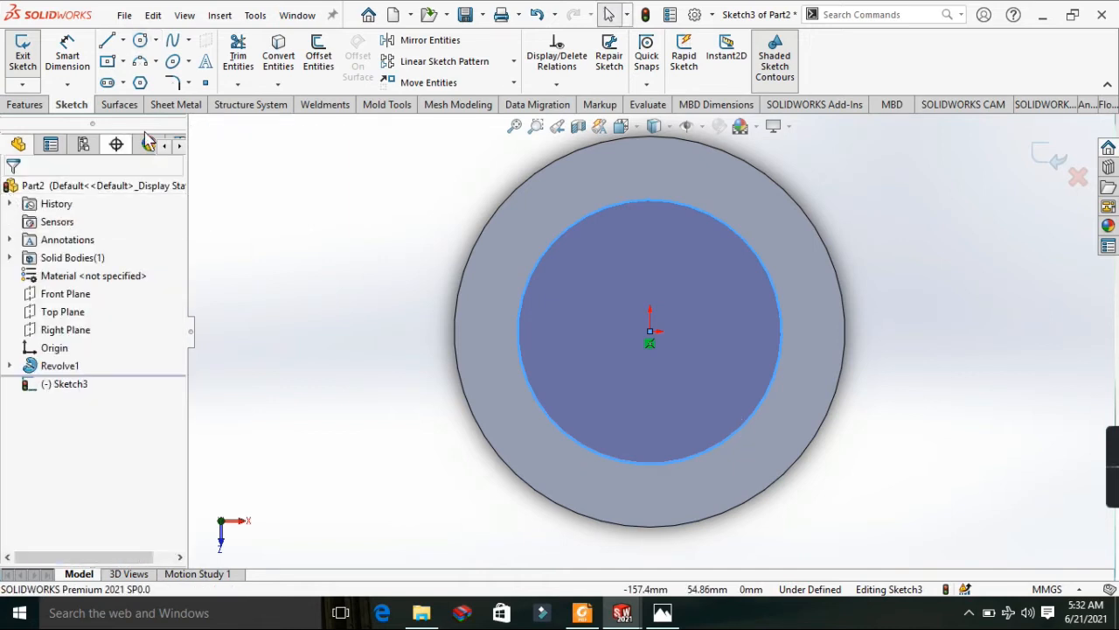
Dimension the hub circle's diameter at 90 mm.
{"action": "left_click", "coordinate": [83, 53]}
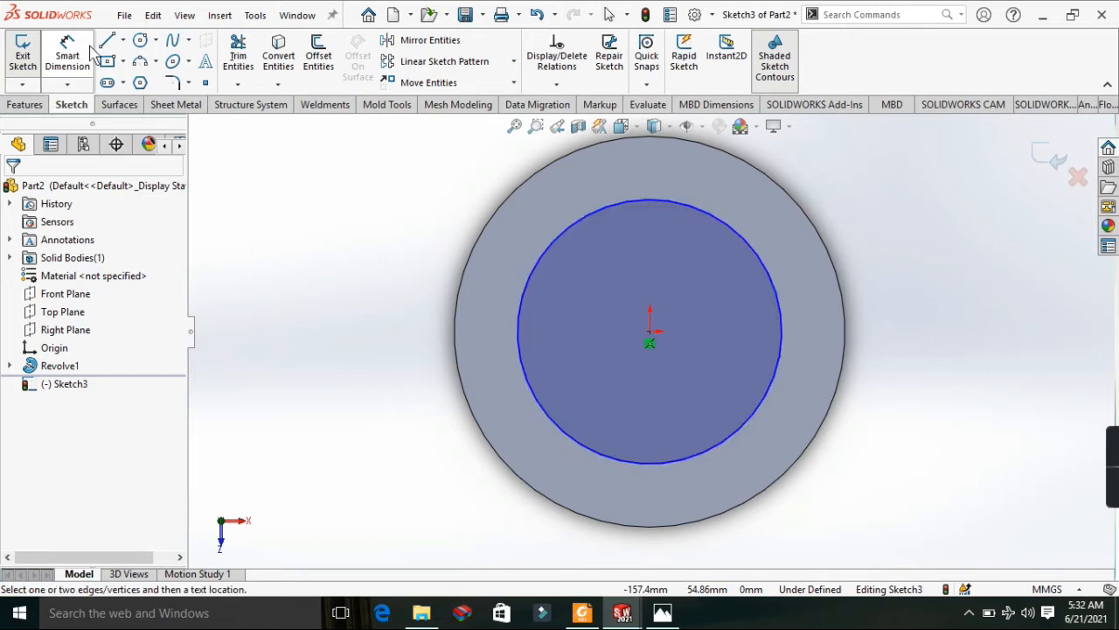
{"action": "left_click", "coordinate": [529, 280]}
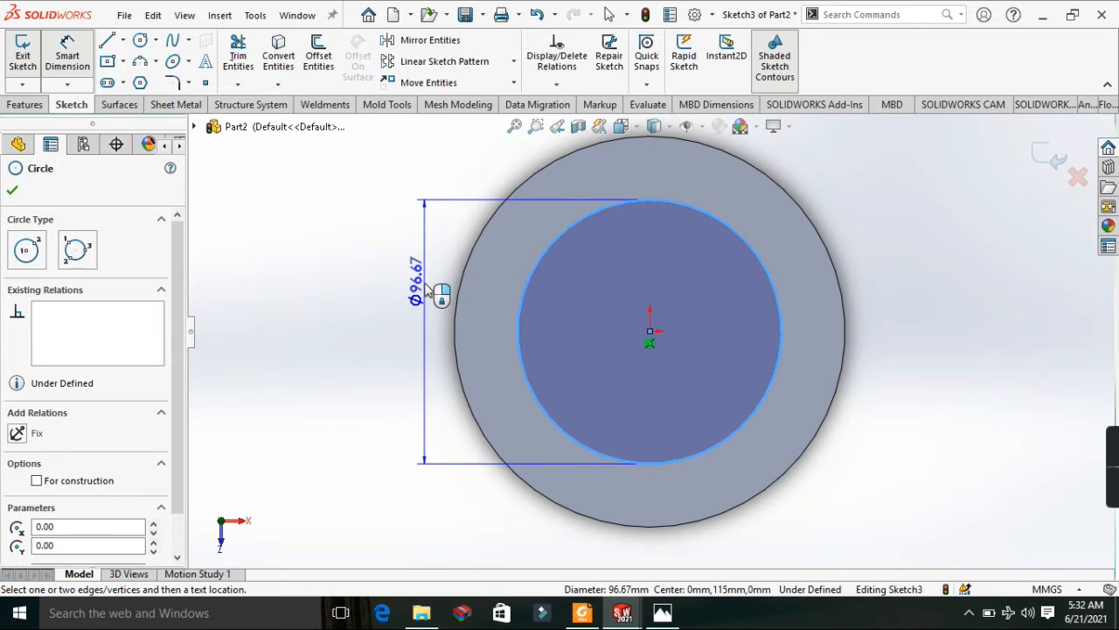
{"action": "left_click", "coordinate": [424, 288]}
{"action": "type", "text": "90"}
{"action": "key", "text": "Return"}
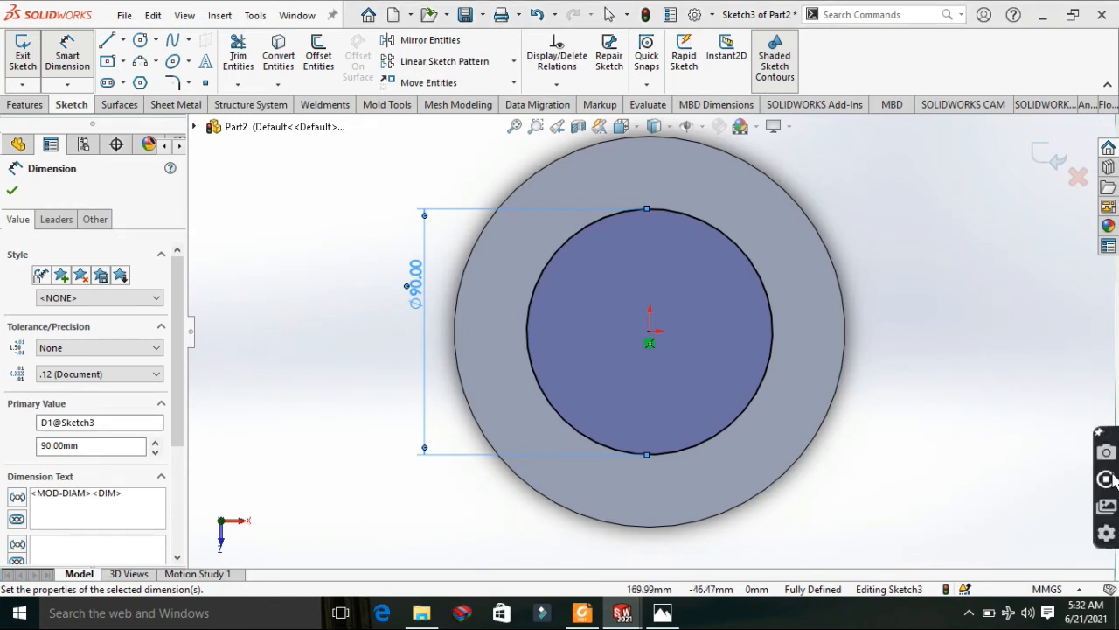
Check the hub height in the groove.PNG drawing and extrude the 90 mm circle 10 mm upward as a boss merged with the pulley.
{"action": "left_click", "coordinate": [662, 612]}
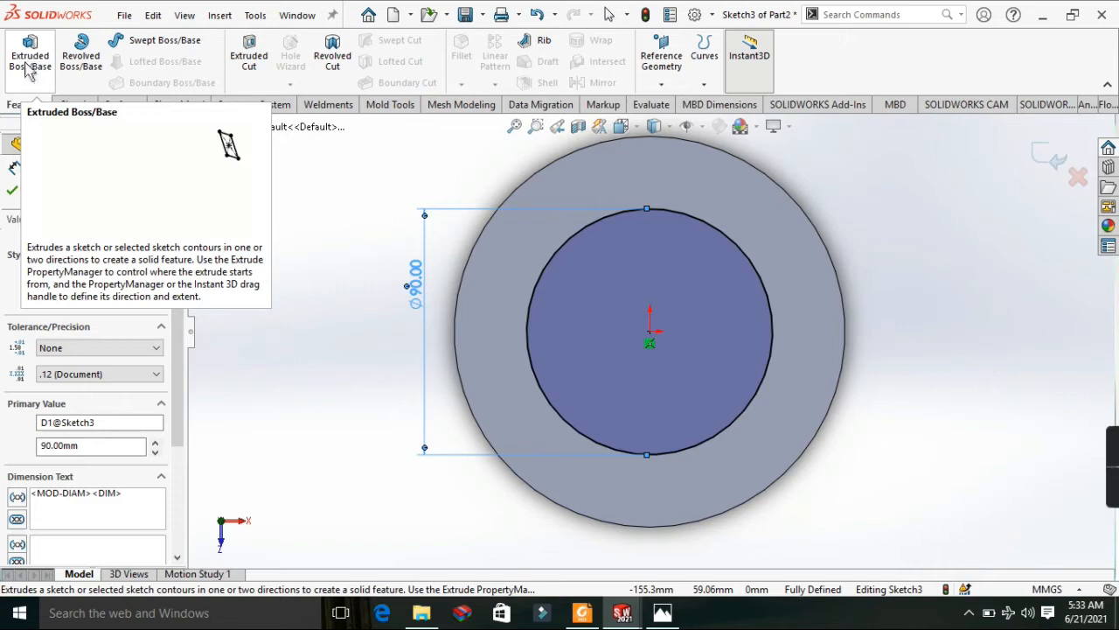
{"action": "left_click", "coordinate": [28, 70]}
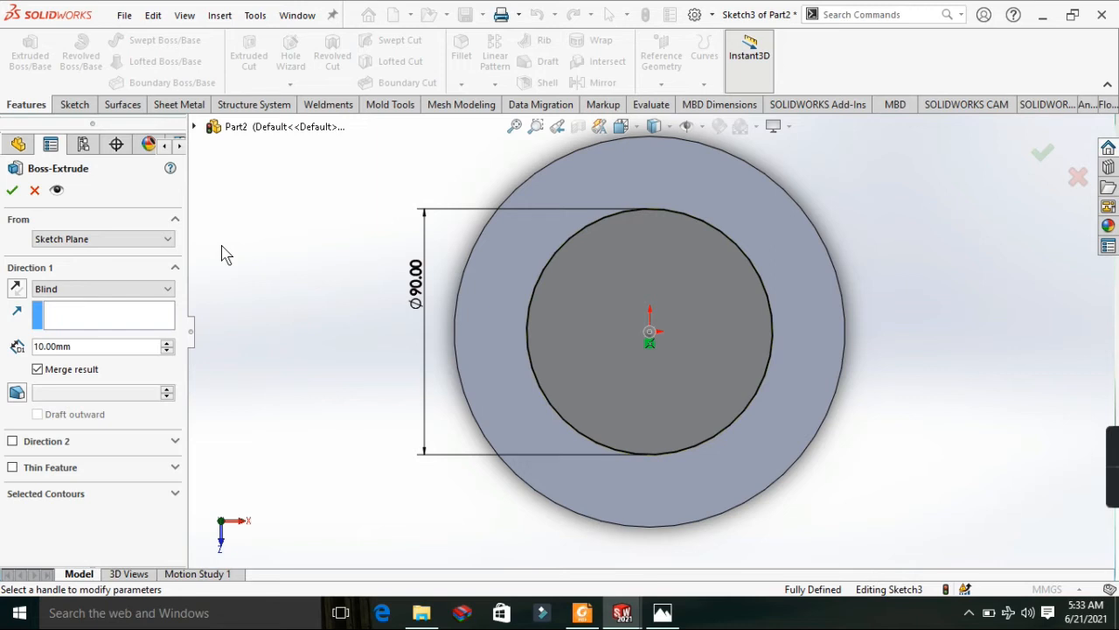
{"action": "key", "text": "Return"}
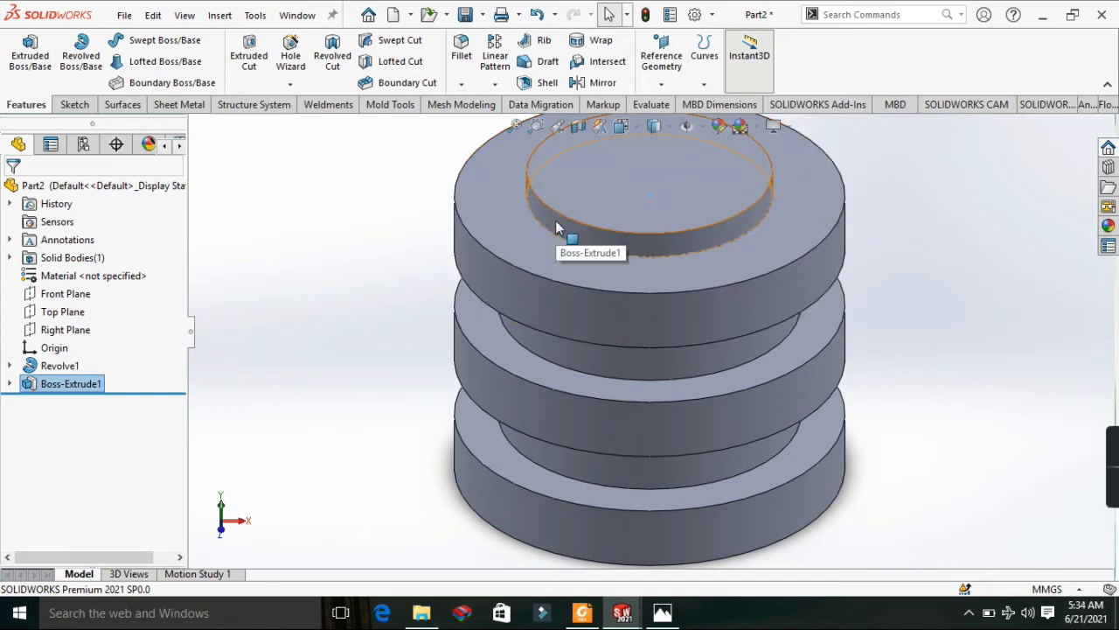
{"action": "left_click", "coordinate": [556, 222]}
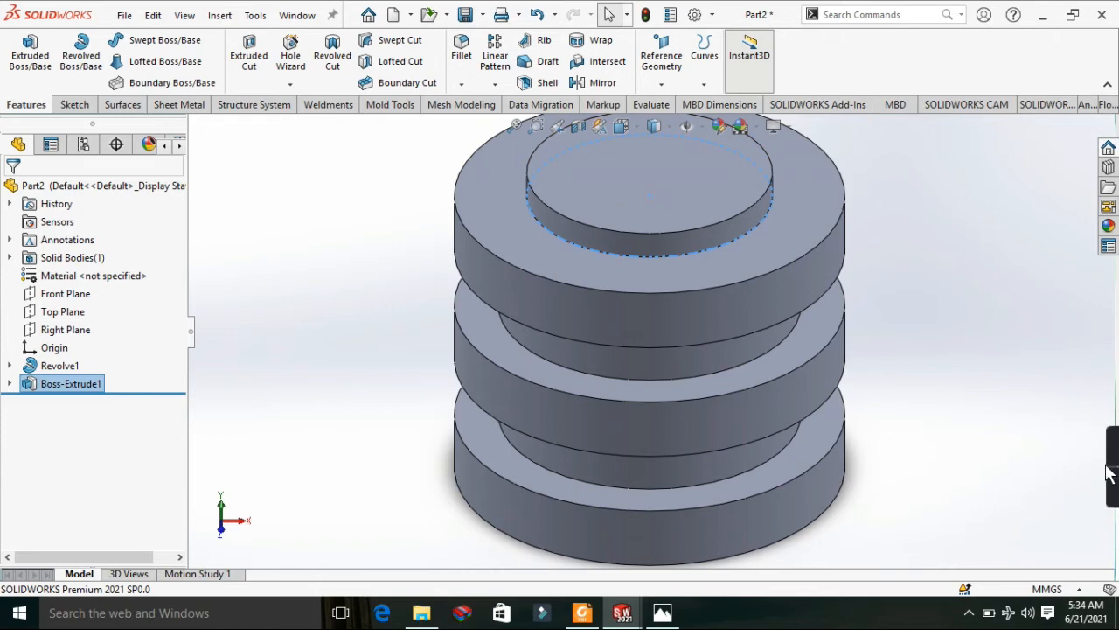
{"action": "mouse_move", "coordinate": [1109, 473]}
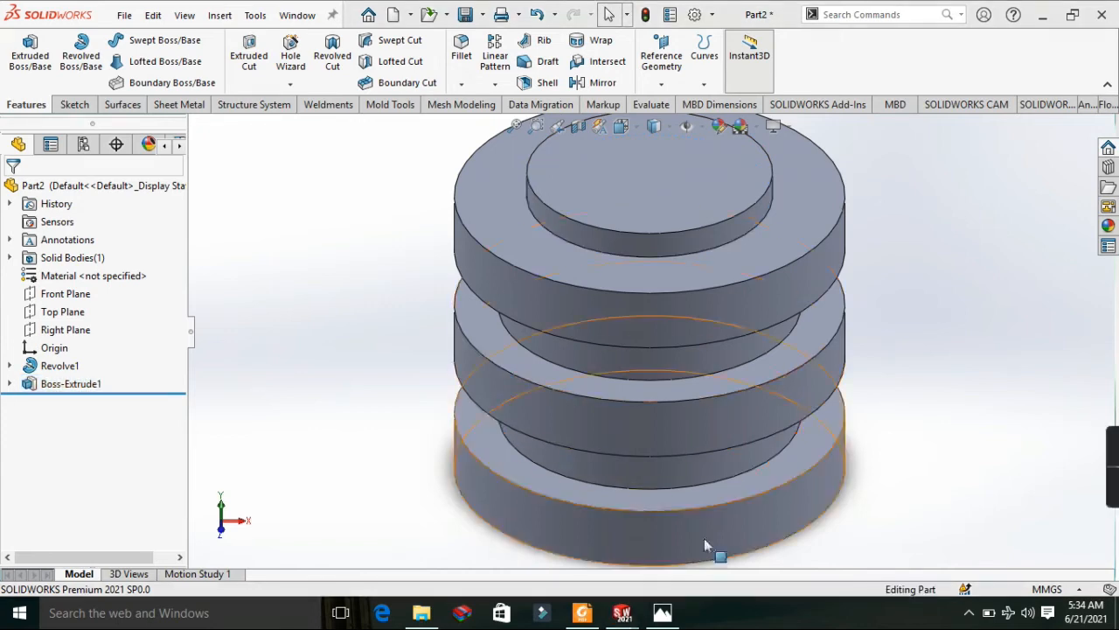
Check the edge radius in the groove.PNG drawing and fillet the upper and lower outer edges of all three flanges with a 3 mm radius.
{"action": "left_click", "coordinate": [674, 609]}
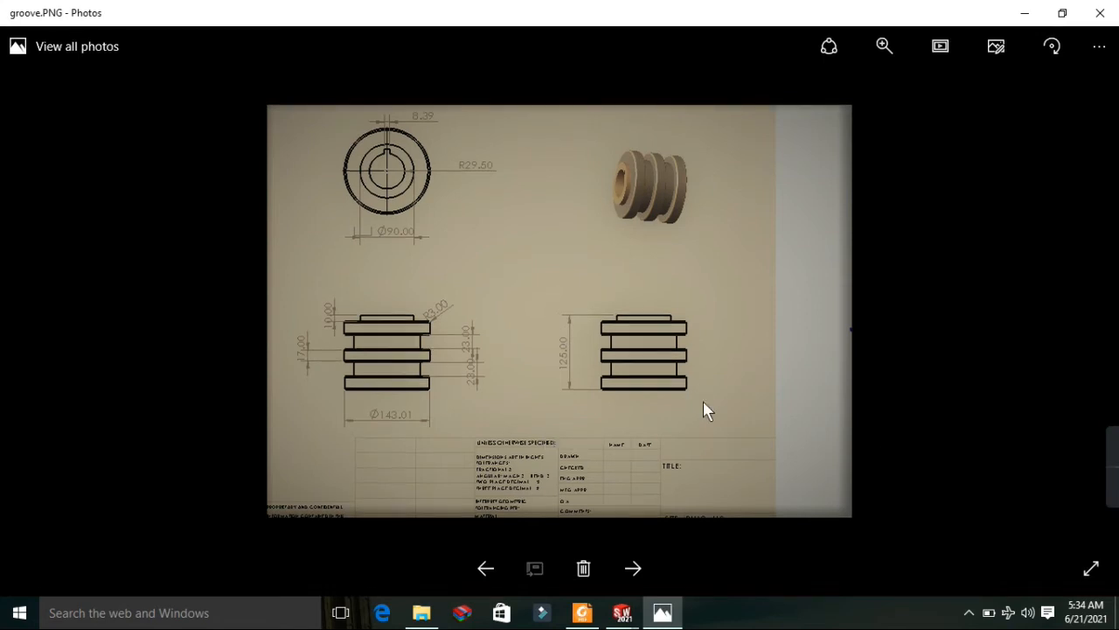
{"action": "left_click", "coordinate": [885, 47]}
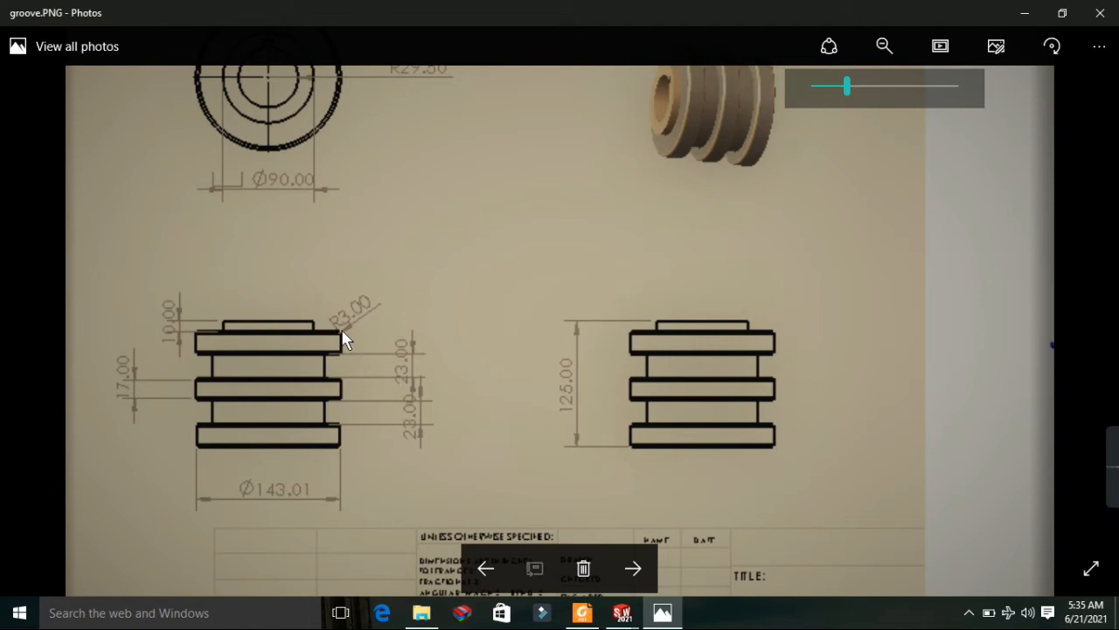
{"action": "left_click_drag", "start_coordinate": [847, 85], "coordinate": [918, 86]}
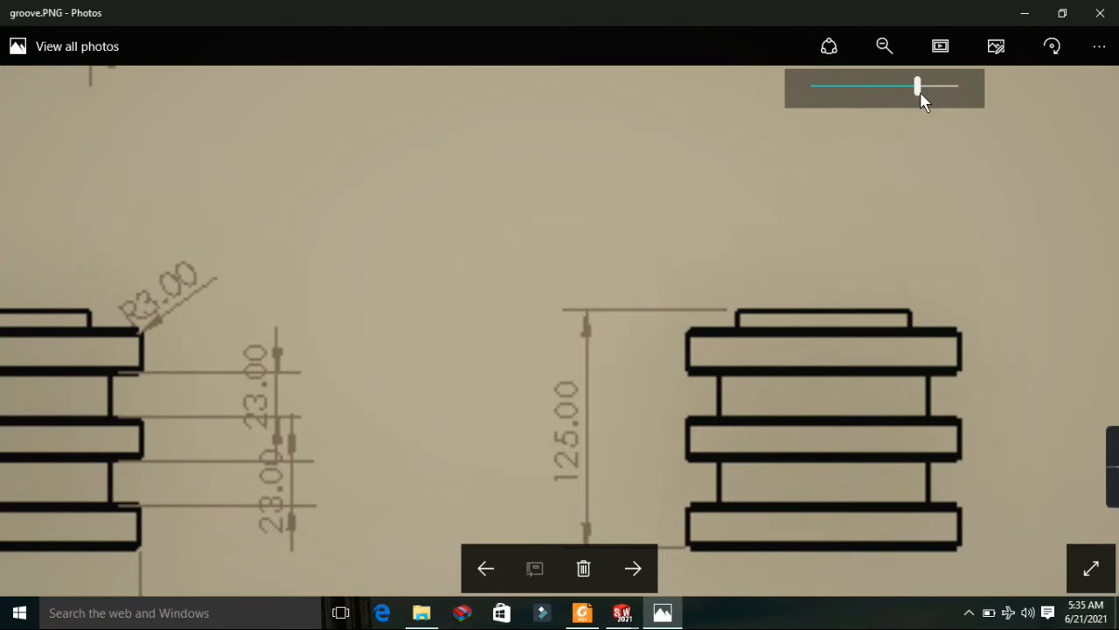
{"action": "left_click_drag", "start_coordinate": [917, 86], "coordinate": [829, 86]}
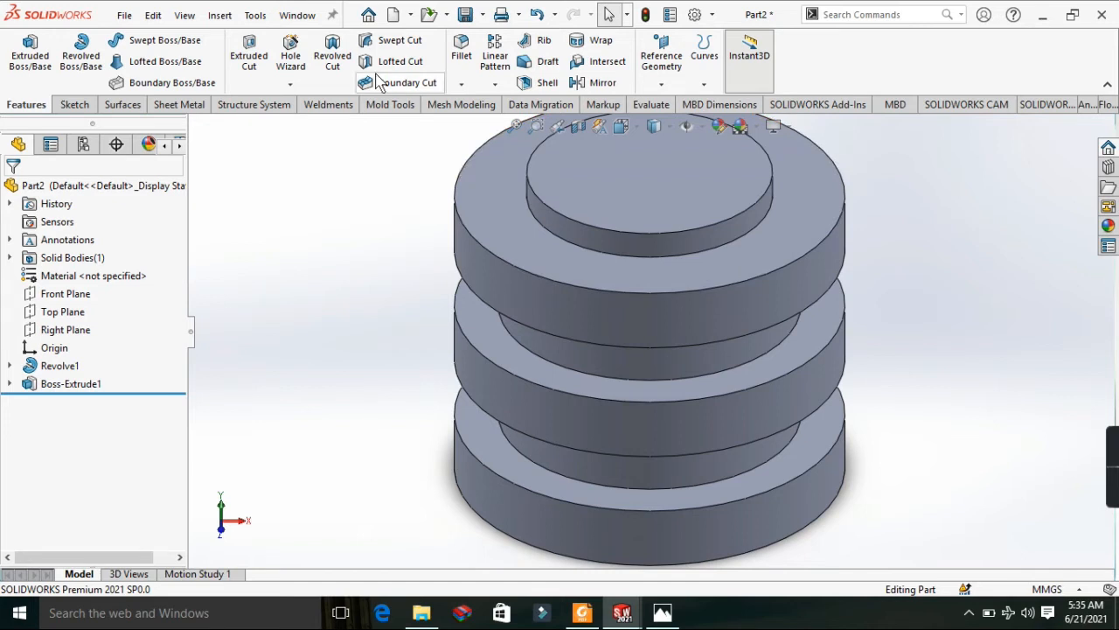
{"action": "left_click", "coordinate": [461, 49]}
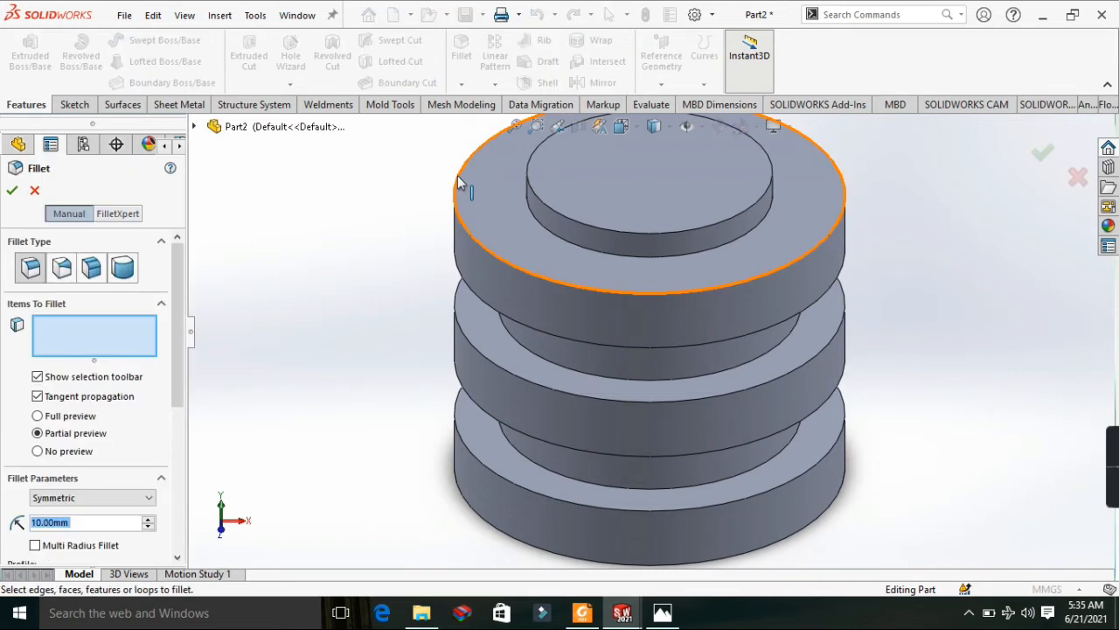
{"action": "left_click", "coordinate": [458, 184]}
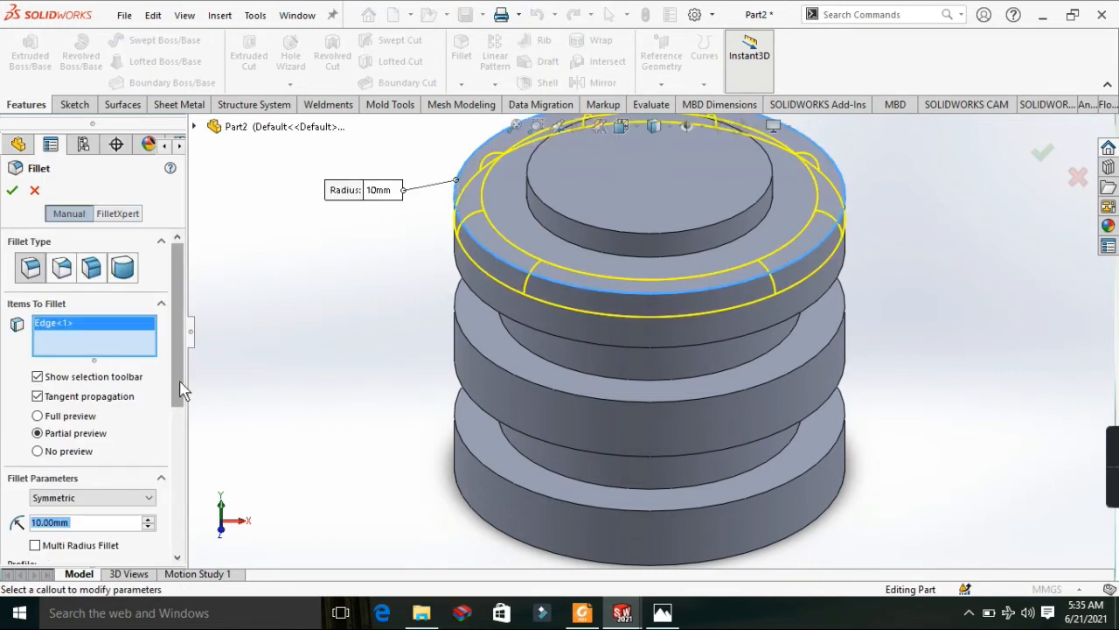
{"action": "type", "text": "3"}
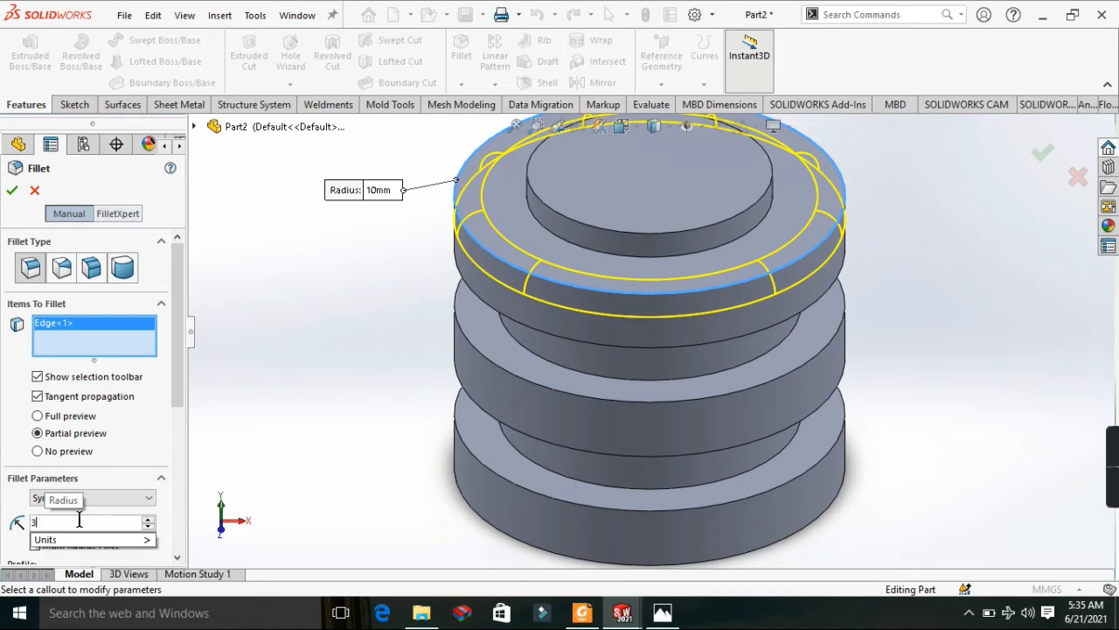
{"action": "left_click", "coordinate": [490, 313]}
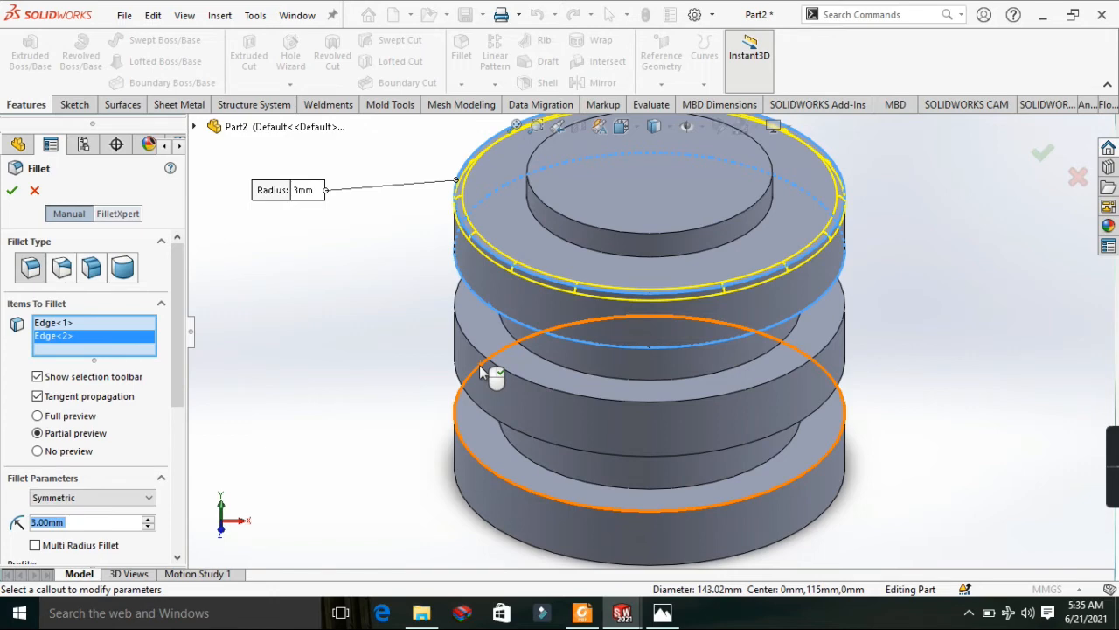
{"action": "left_click", "coordinate": [479, 364]}
{"action": "left_click", "coordinate": [474, 458]}
{"action": "left_click", "coordinate": [463, 476]}
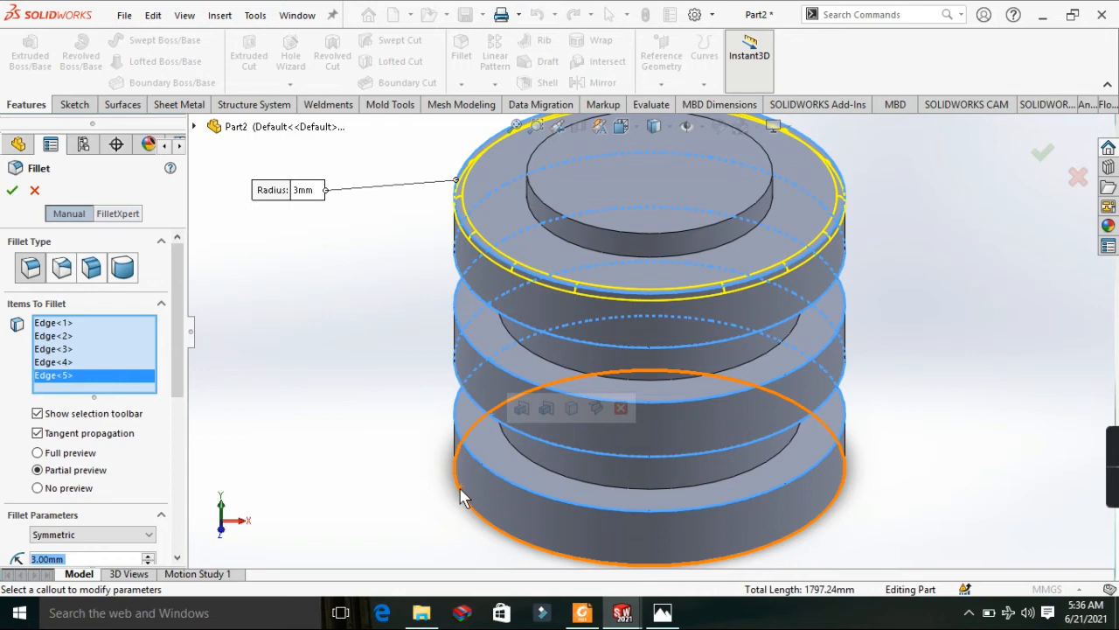
{"action": "left_click", "coordinate": [12, 191]}
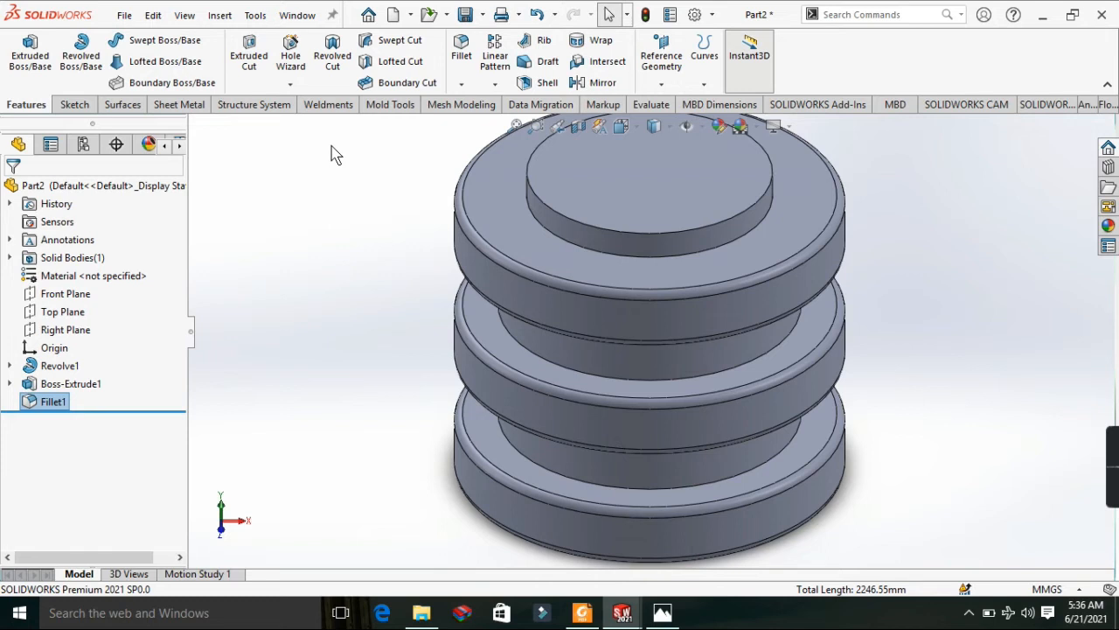
Check the bore radius in the groove.PNG drawing and sketch a circle about 64 mm in diameter on the hub's top face, centered on the origin.
{"action": "scroll", "coordinate": [712, 223], "scroll_direction": "up", "scroll_amount": 2}
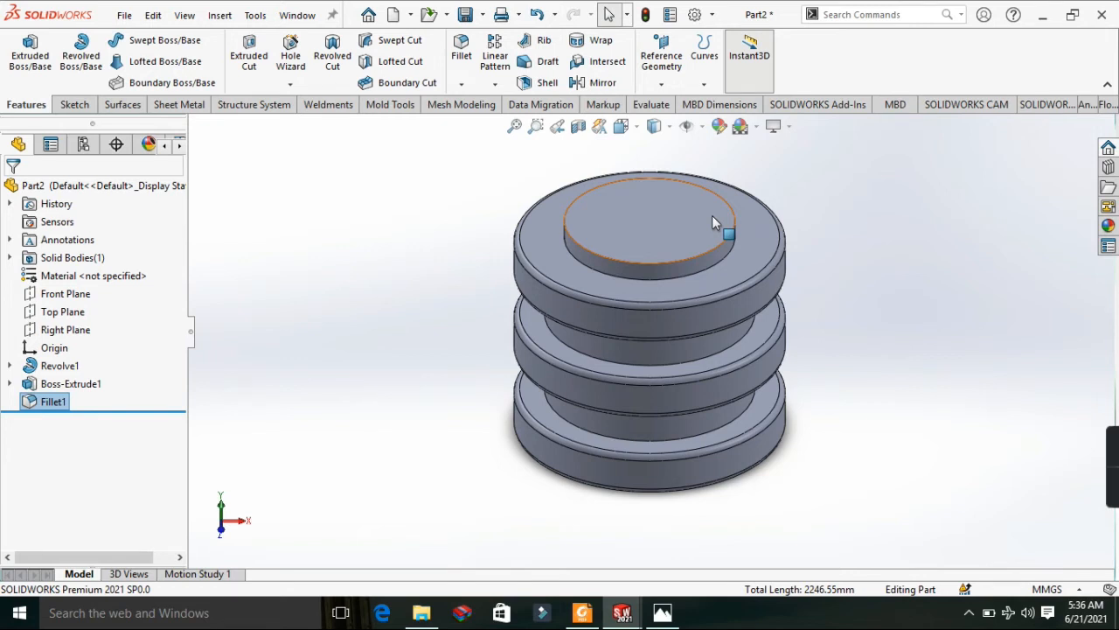
{"action": "mouse_move", "coordinate": [666, 616]}
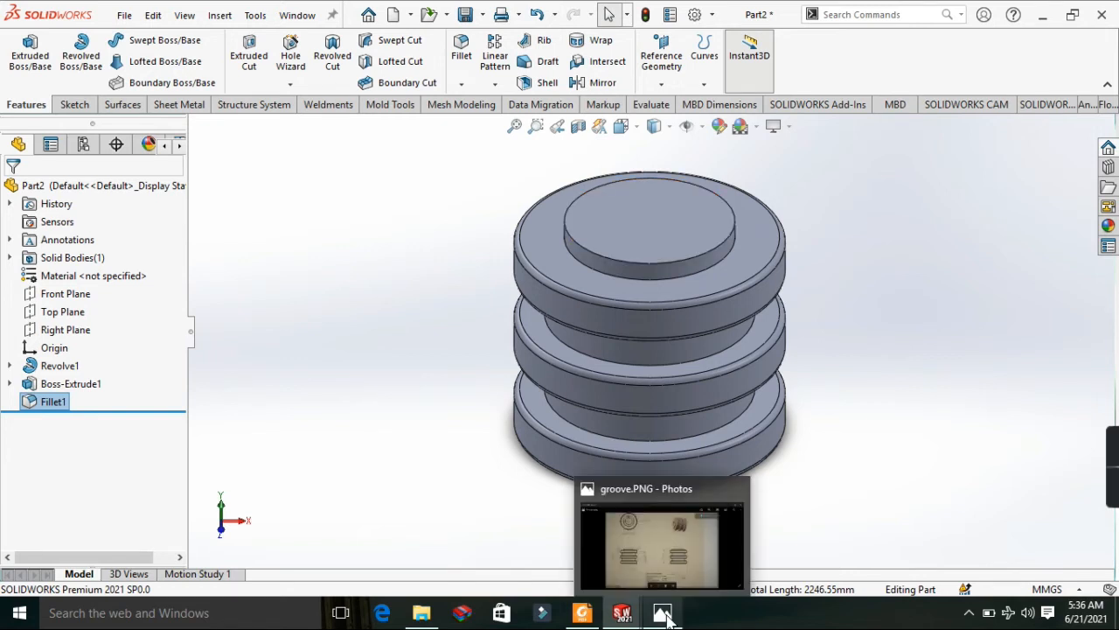
{"action": "left_click", "coordinate": [666, 615]}
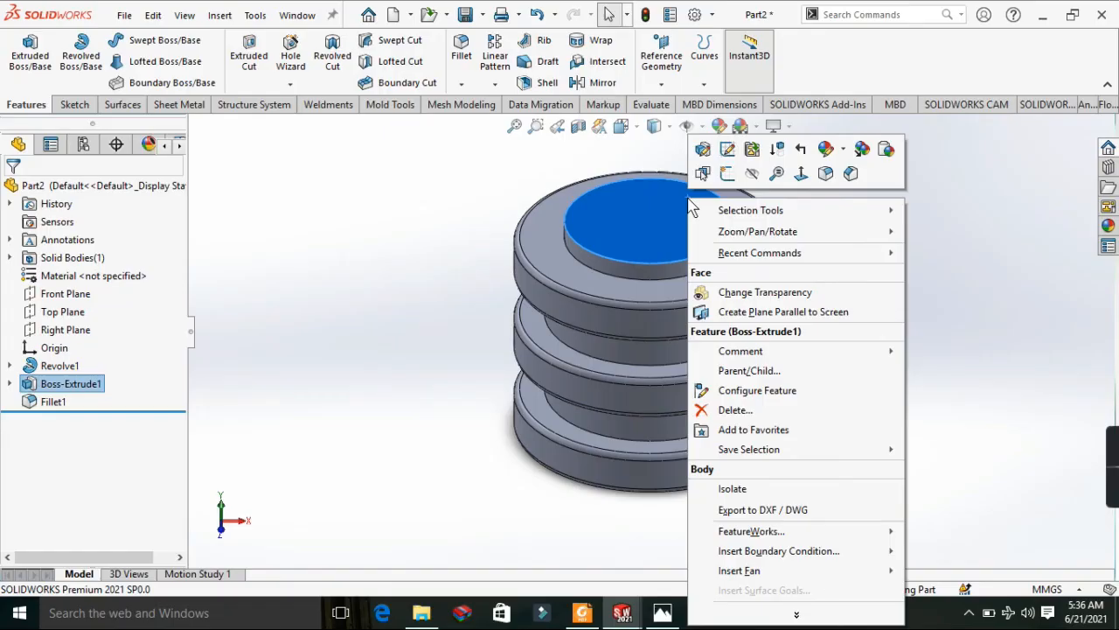
{"action": "left_click", "coordinate": [726, 174]}
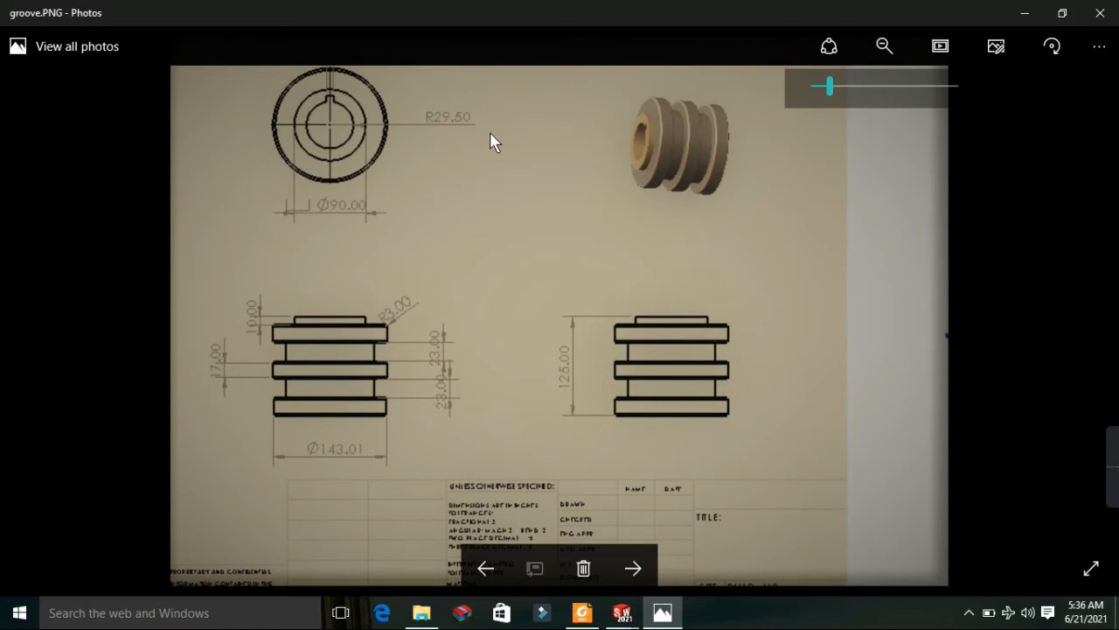
{"action": "left_click", "coordinate": [1020, 13]}
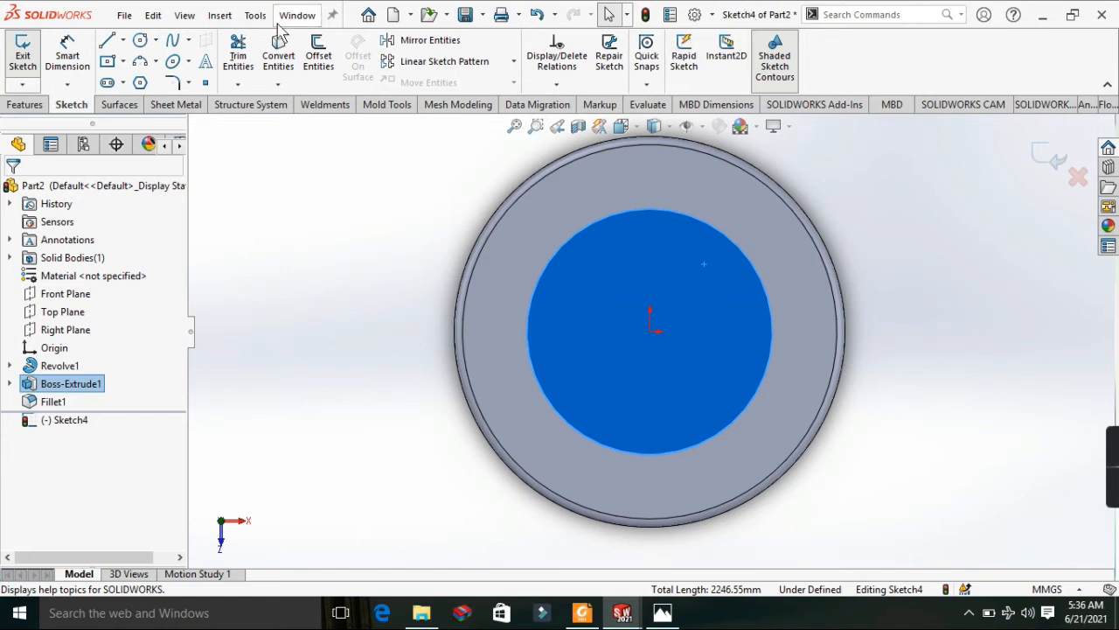
{"action": "left_click", "coordinate": [140, 41]}
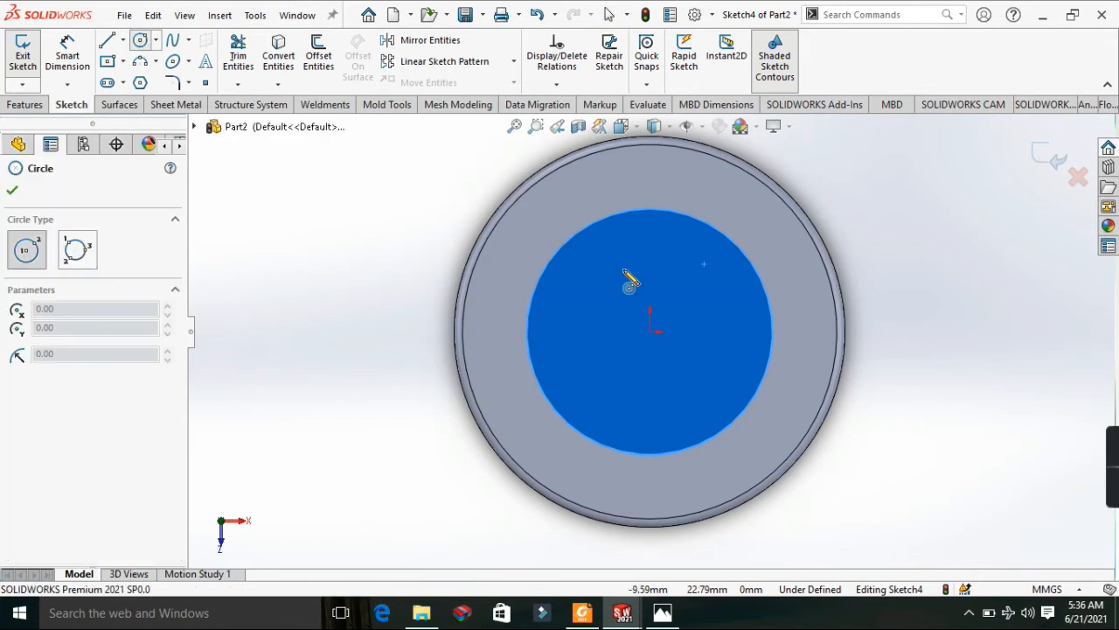
{"action": "left_click", "coordinate": [652, 337]}
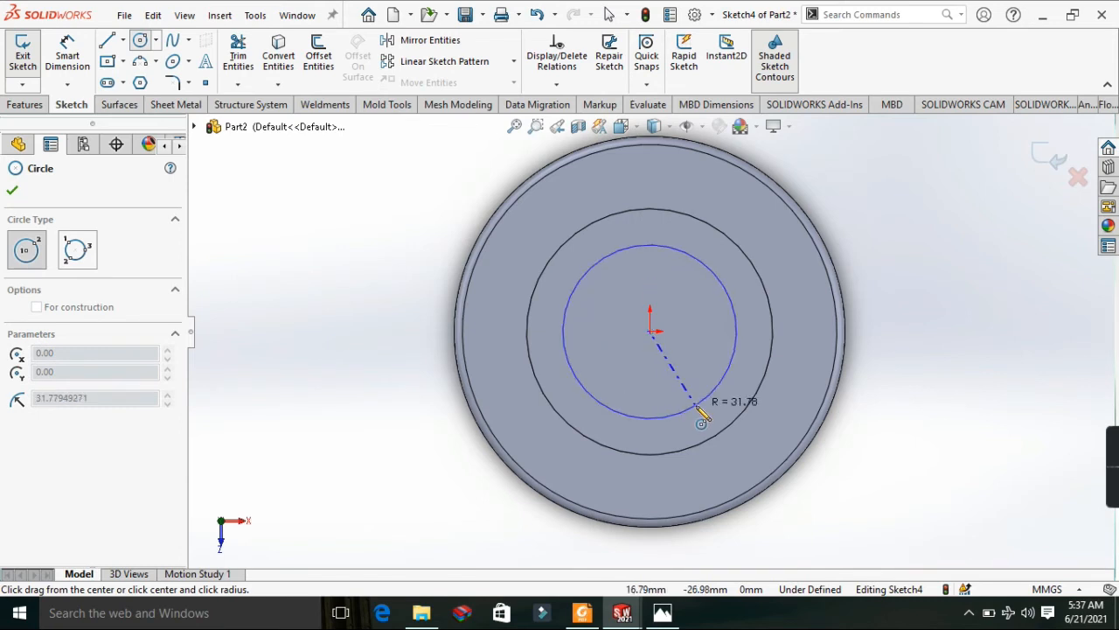
{"action": "left_click", "coordinate": [702, 415]}
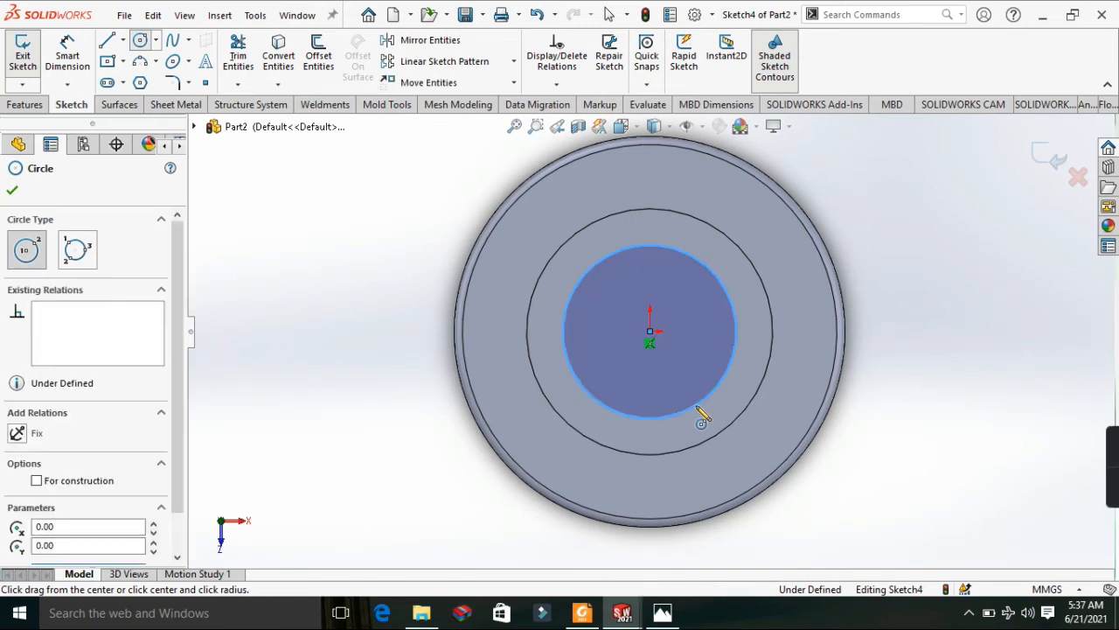
Dimension the bore circle's diameter at 59 mm.
{"action": "left_click", "coordinate": [78, 70]}
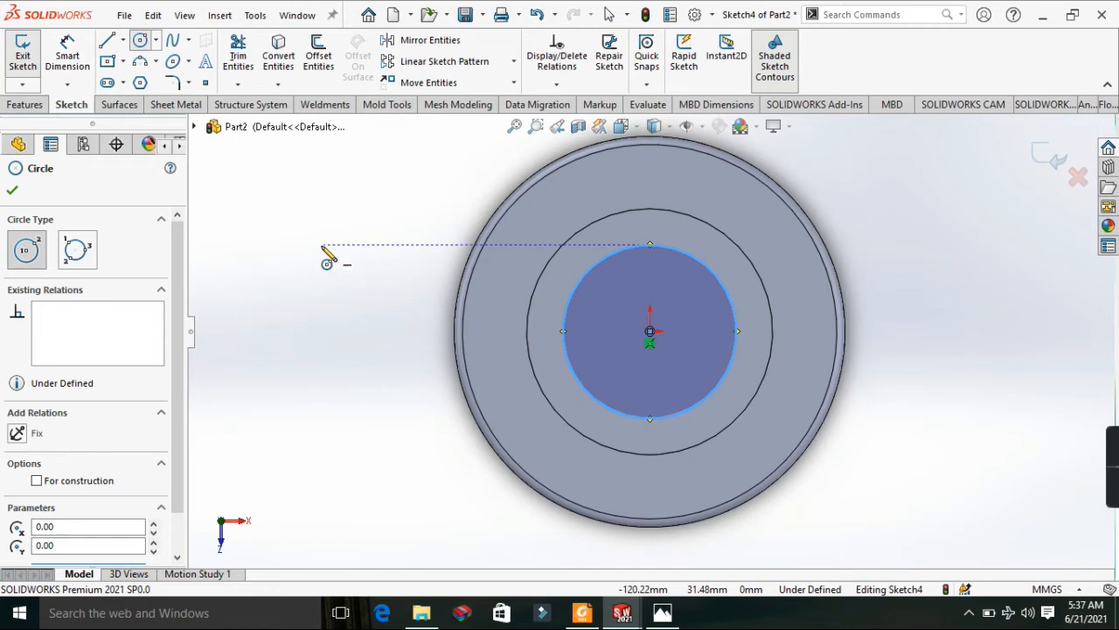
{"action": "left_click", "coordinate": [67, 55]}
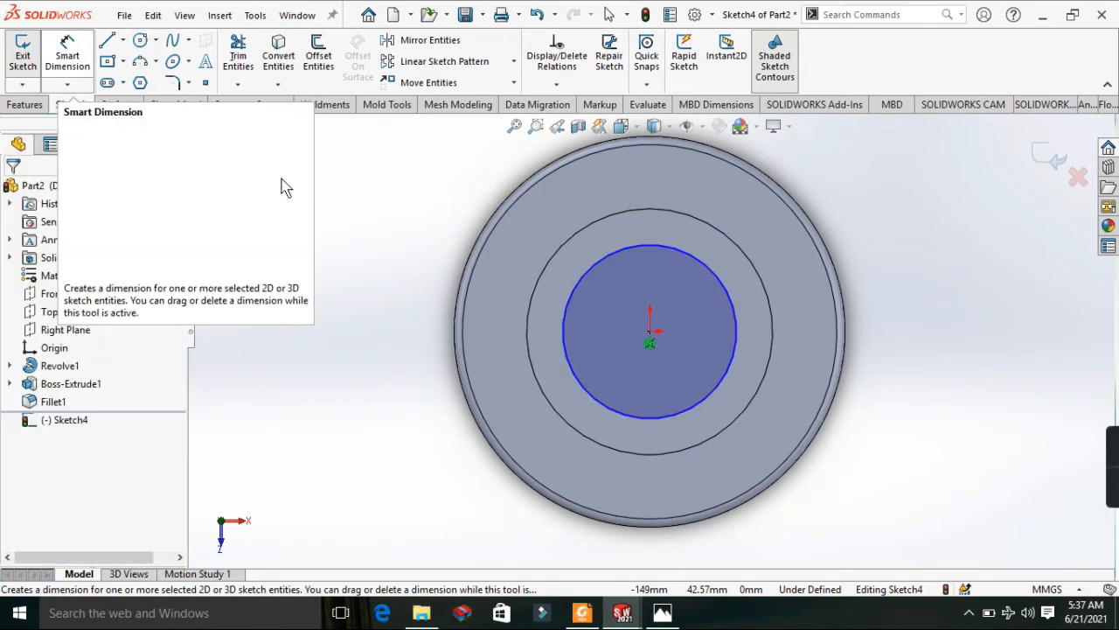
{"action": "left_click", "coordinate": [566, 322]}
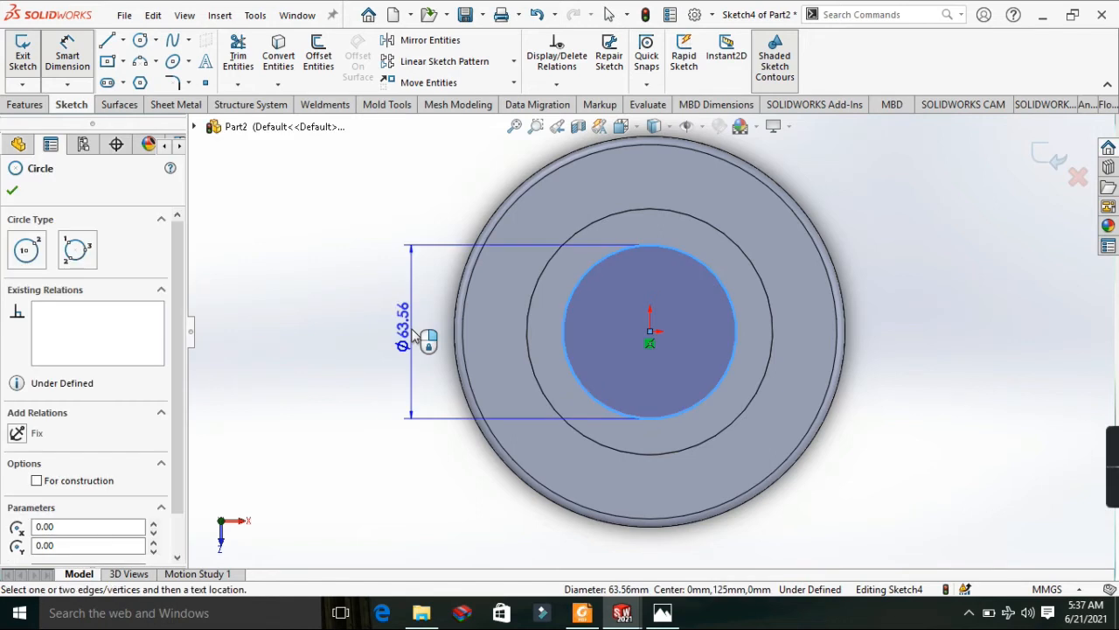
{"action": "left_click", "coordinate": [416, 338]}
{"action": "type", "text": "6"}
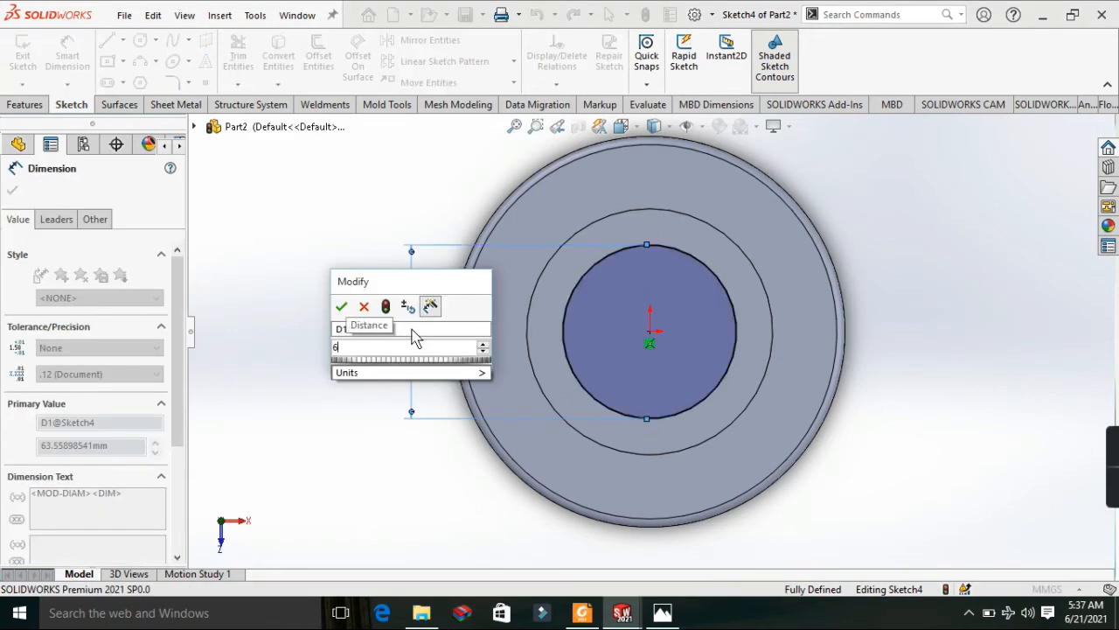
{"action": "key", "text": "BackSpace"}
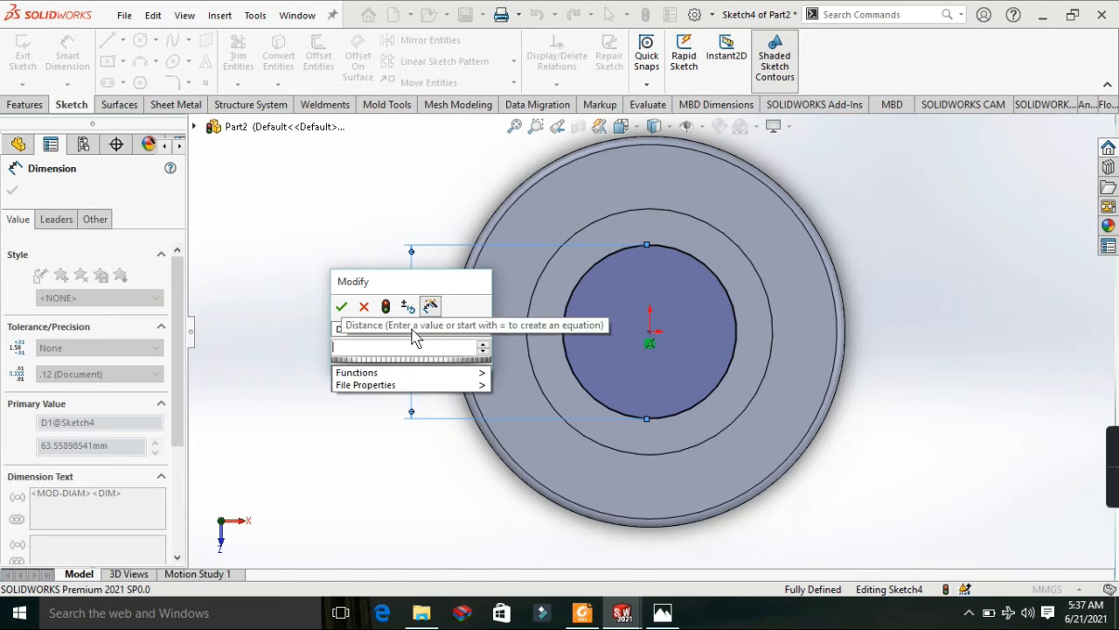
{"action": "type", "text": "59"}
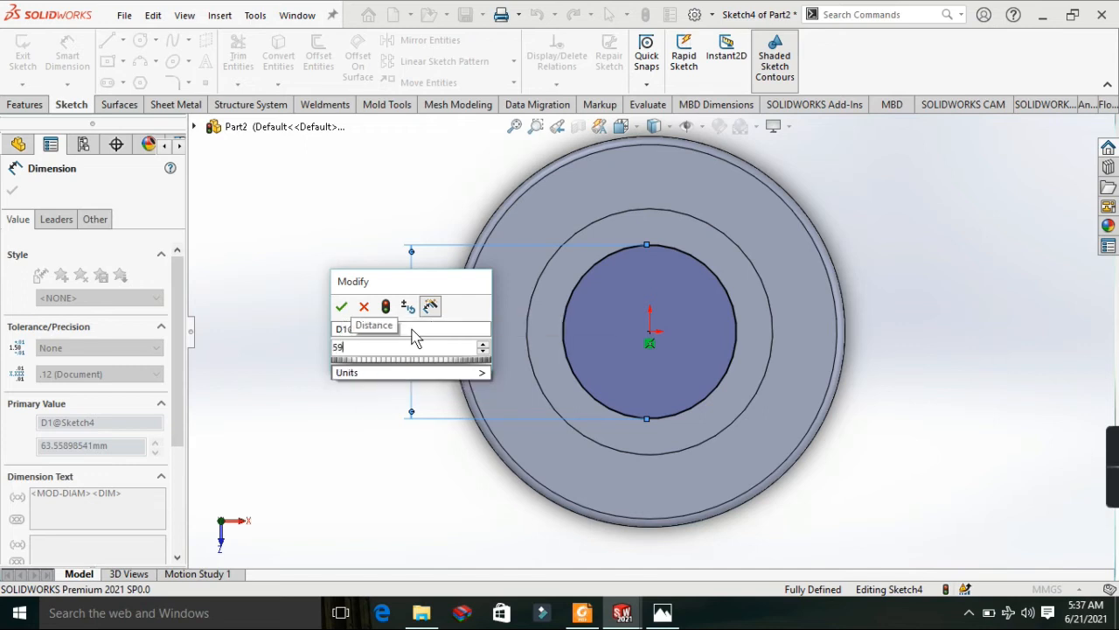
{"action": "key", "text": "Return"}
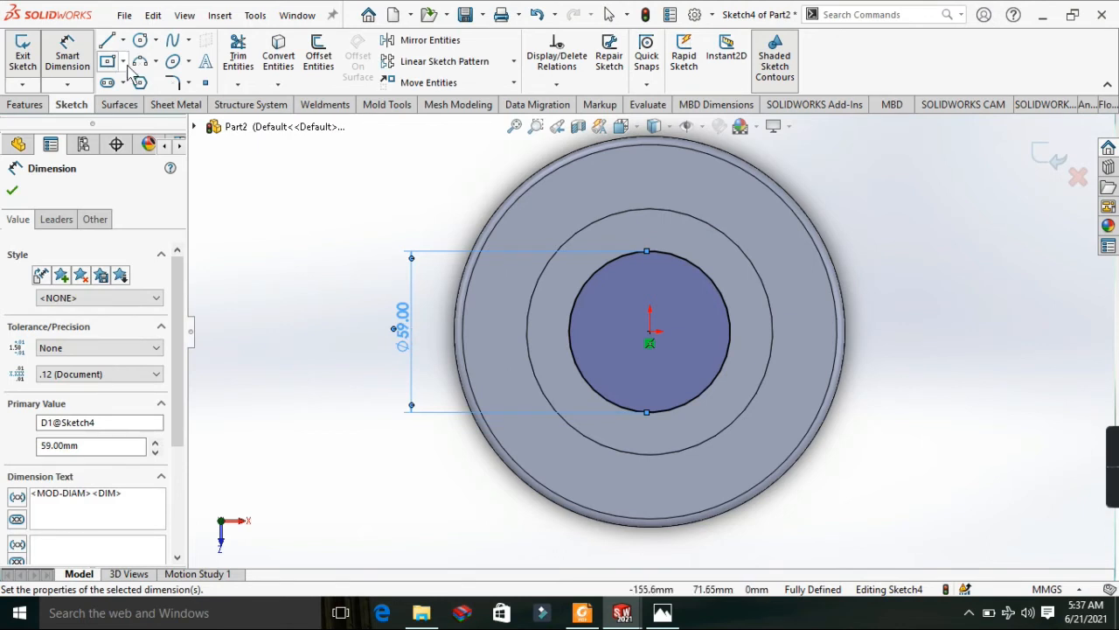
Draw a vertical construction line from the origin to the uppermost point of the 59 mm circle.
{"action": "left_click", "coordinate": [107, 40]}
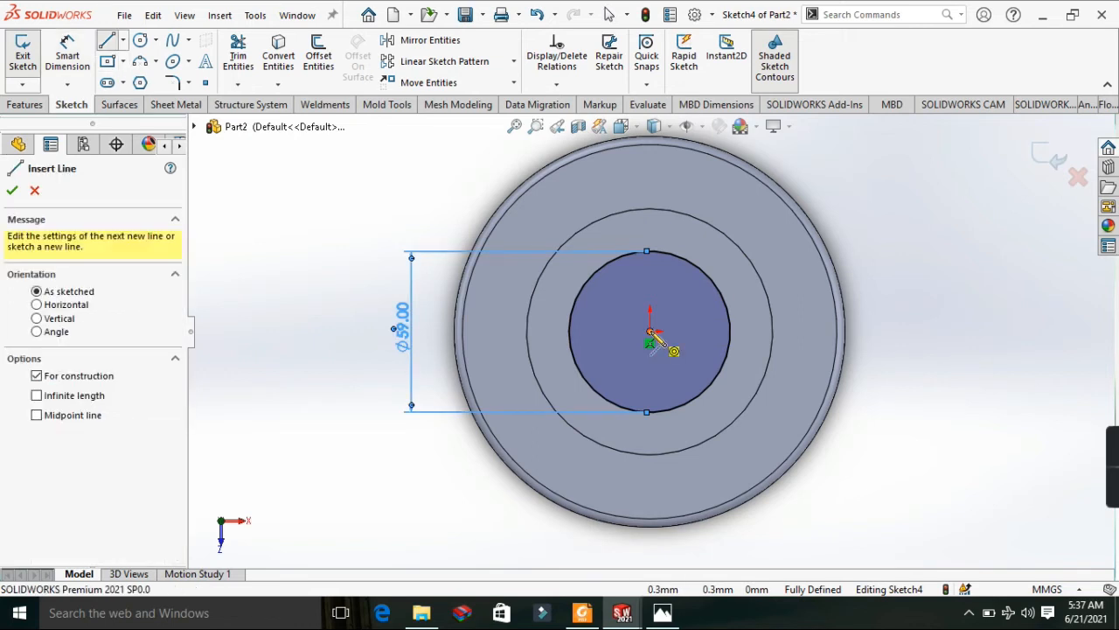
{"action": "left_click", "coordinate": [652, 333]}
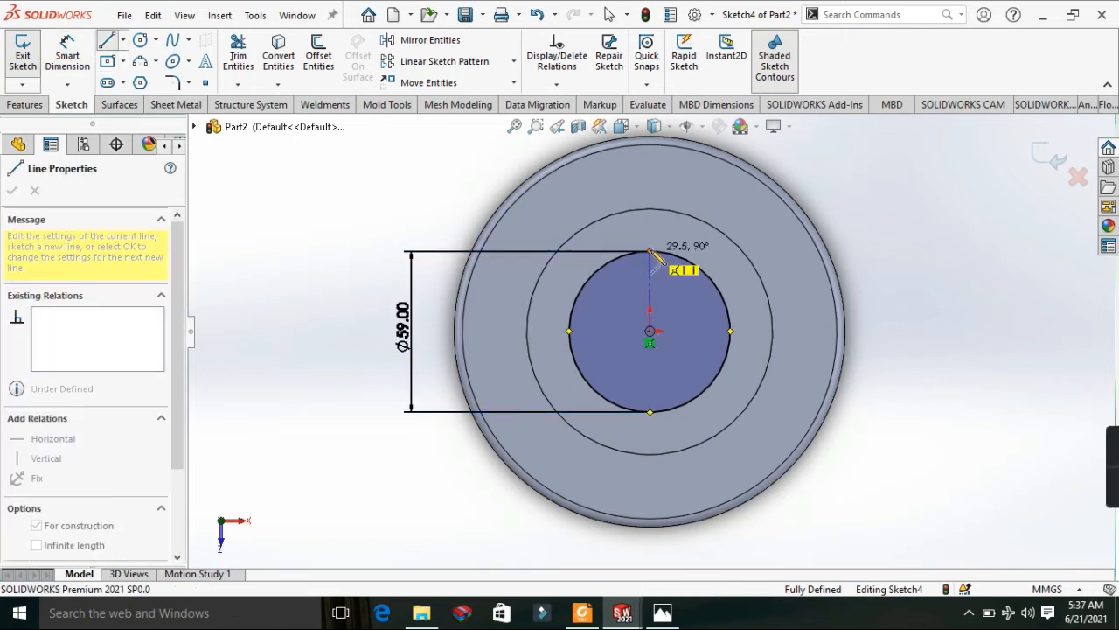
{"action": "left_click", "coordinate": [650, 253]}
{"action": "key", "text": "Escape"}
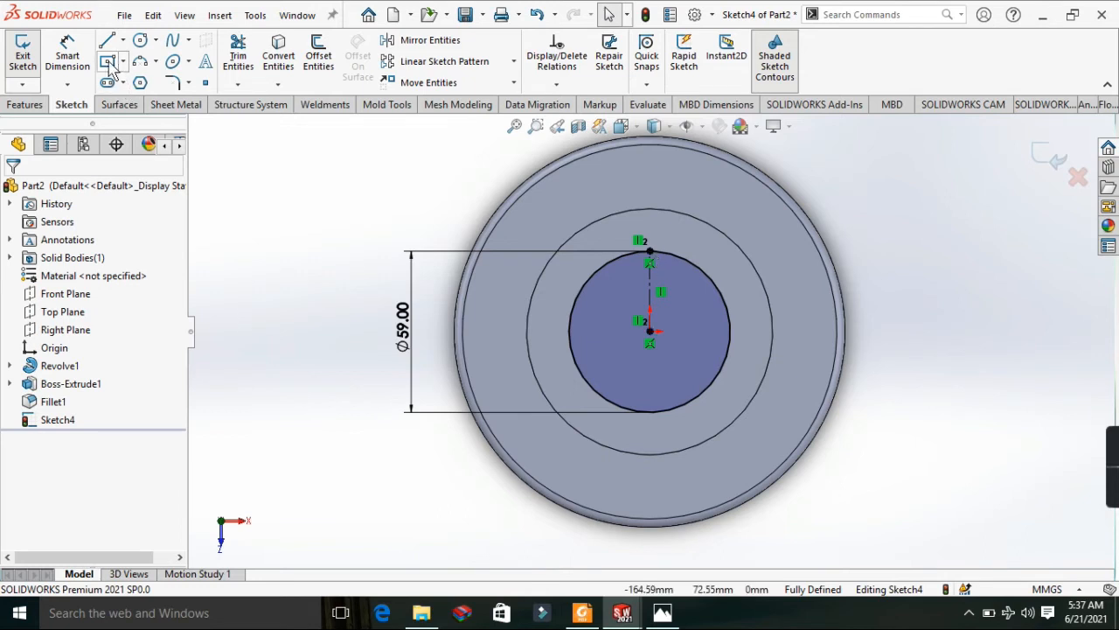
Sketch a center rectangle about 7 mm wide and 15 mm high for the keyway, centered on the uppermost point of the bore circle.
{"action": "left_click", "coordinate": [107, 62]}
{"action": "left_click", "coordinate": [650, 252]}
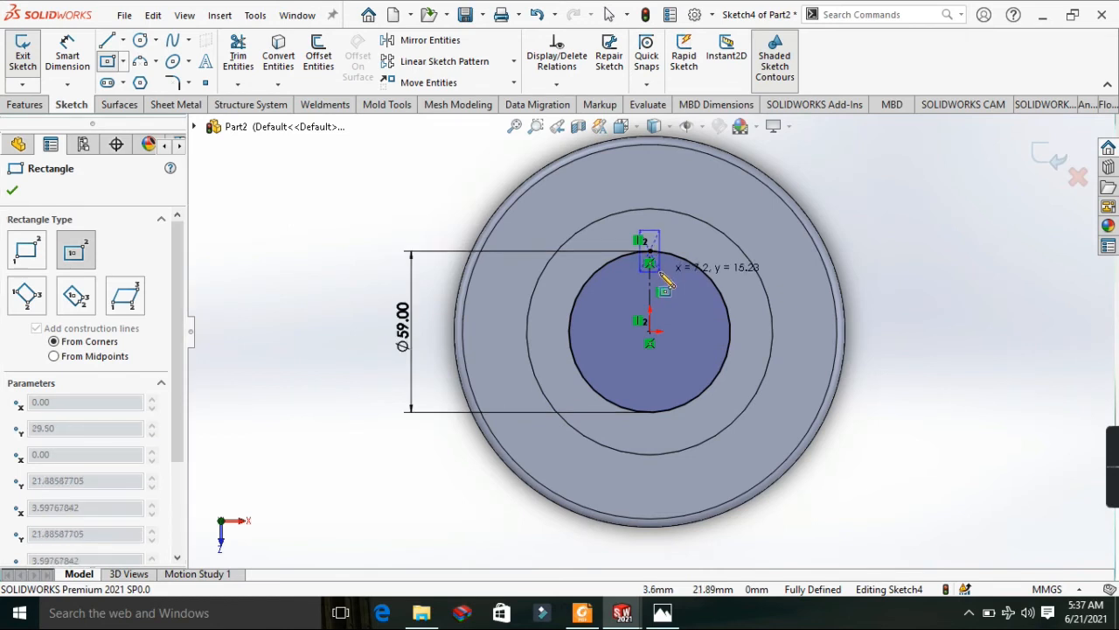
{"action": "left_click", "coordinate": [661, 272]}
{"action": "left_click", "coordinate": [12, 190]}
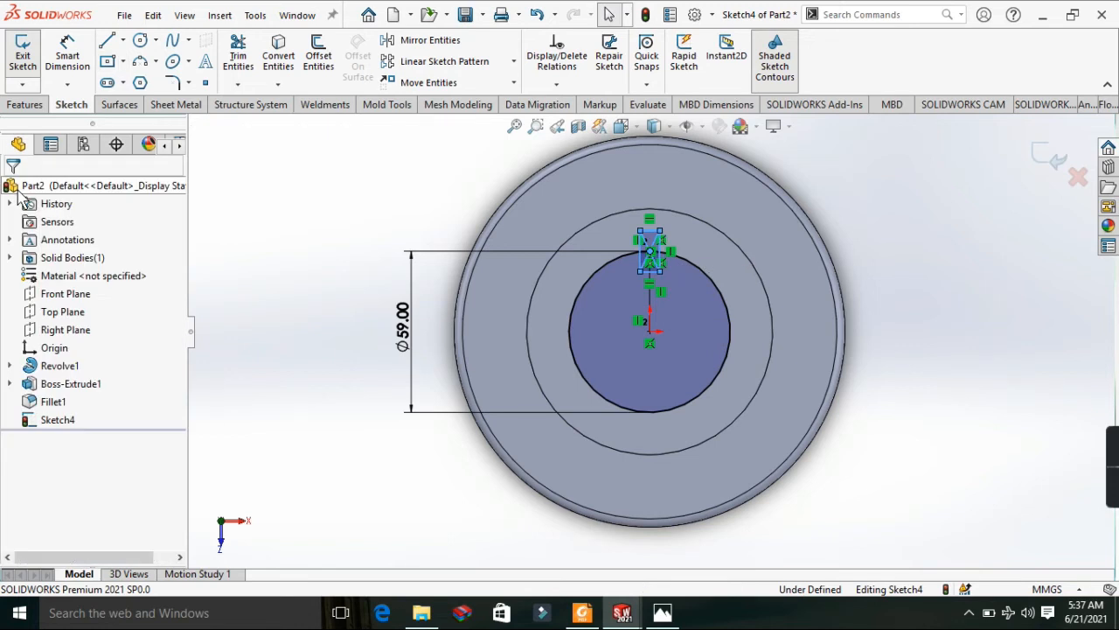
Power-trim the rectangle's portion inside the bore, its construction lines and the arc across the keyway, leaving one continuous bore-and-keyway outline.
{"action": "left_click", "coordinate": [238, 55]}
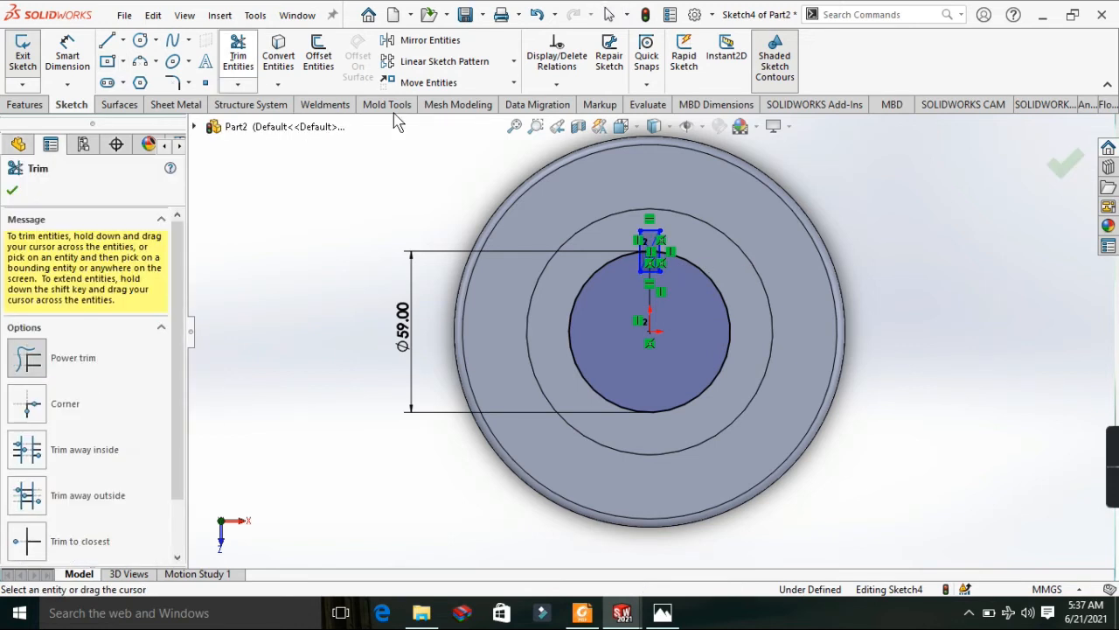
{"action": "mouse_move", "coordinate": [693, 287]}
{"action": "left_mouse_down"}
{"action": "mouse_move", "coordinate": [642, 273]}
{"action": "mouse_move", "coordinate": [661, 267]}
{"action": "left_mouse_up"}
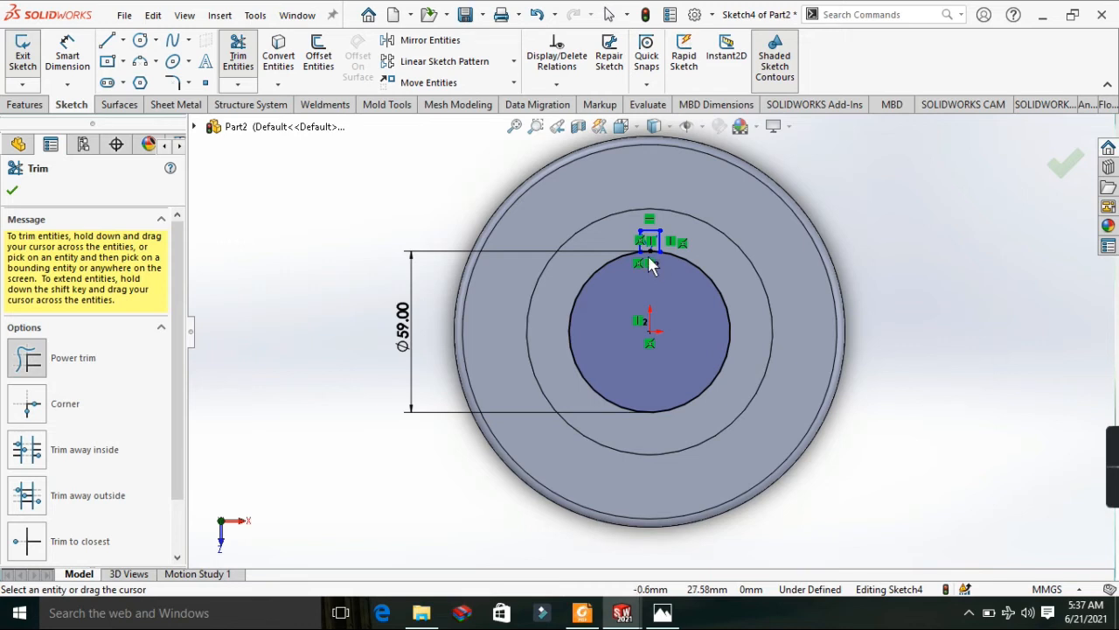
{"action": "scroll", "coordinate": [648, 255], "scroll_direction": "down", "scroll_amount": 4}
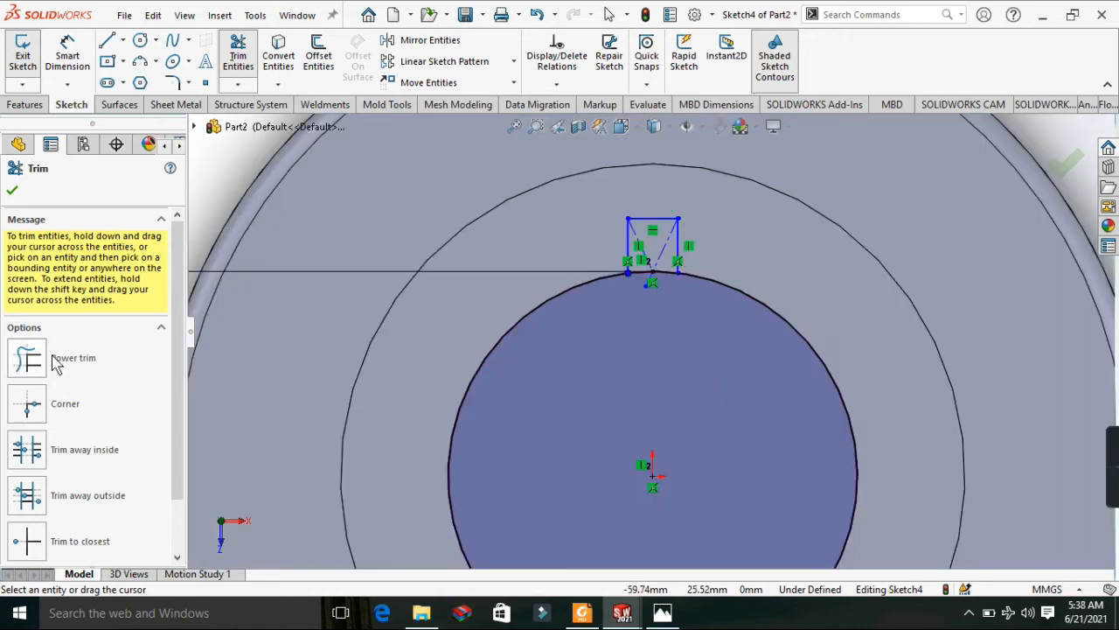
{"action": "left_click", "coordinate": [49, 357]}
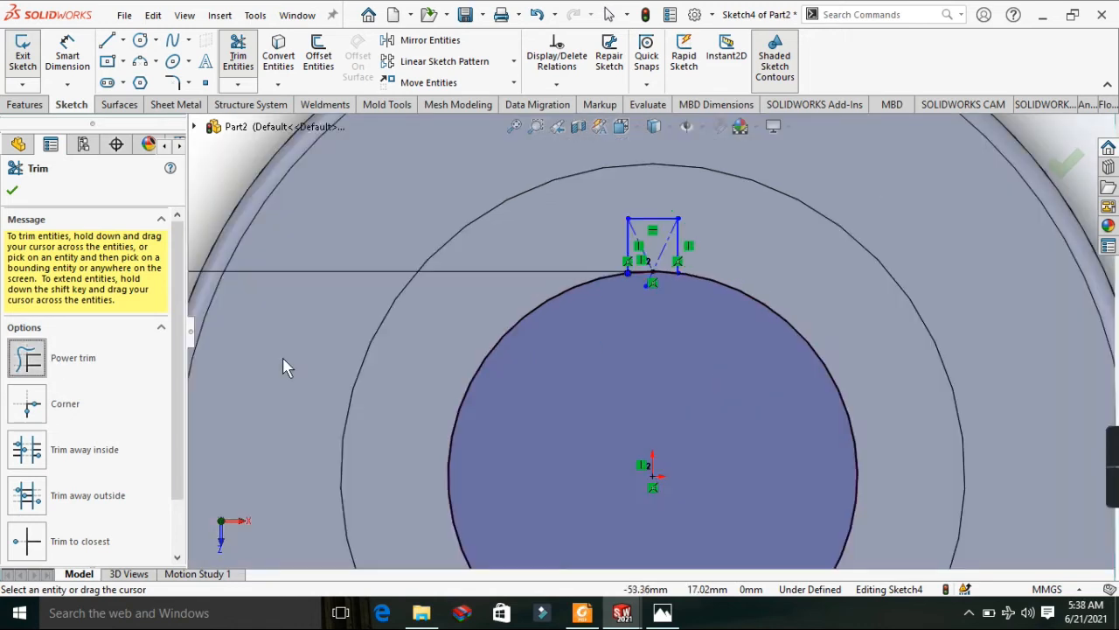
{"action": "mouse_move", "coordinate": [637, 278]}
{"action": "left_mouse_down"}
{"action": "mouse_move", "coordinate": [646, 267]}
{"action": "mouse_move", "coordinate": [665, 294]}
{"action": "mouse_move", "coordinate": [653, 292]}
{"action": "left_mouse_up"}
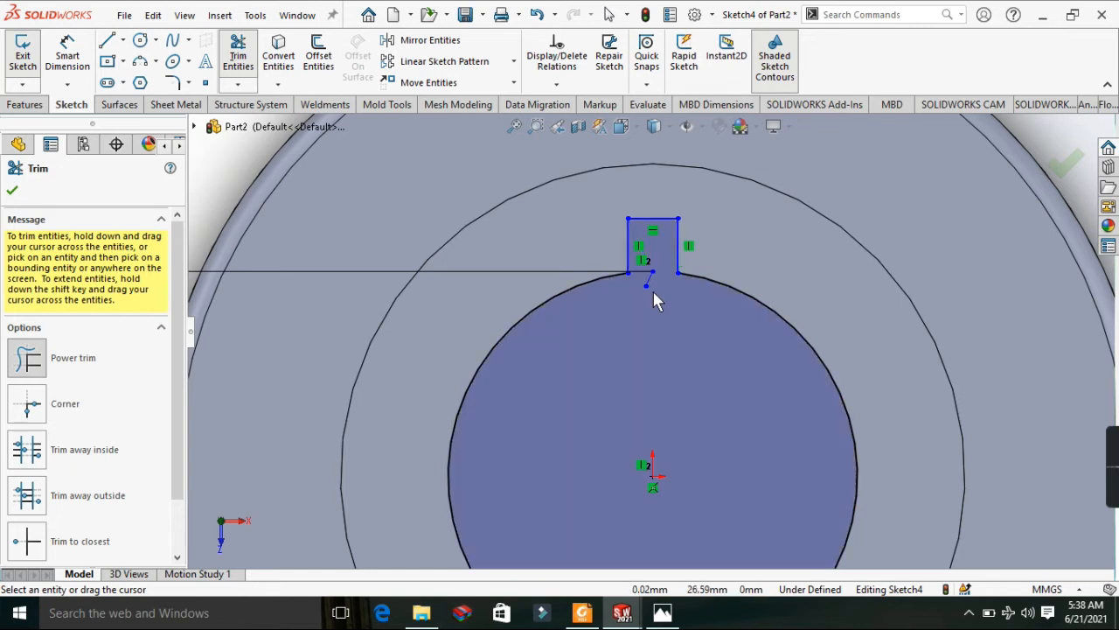
{"action": "scroll", "coordinate": [653, 291], "scroll_direction": "up", "scroll_amount": 3}
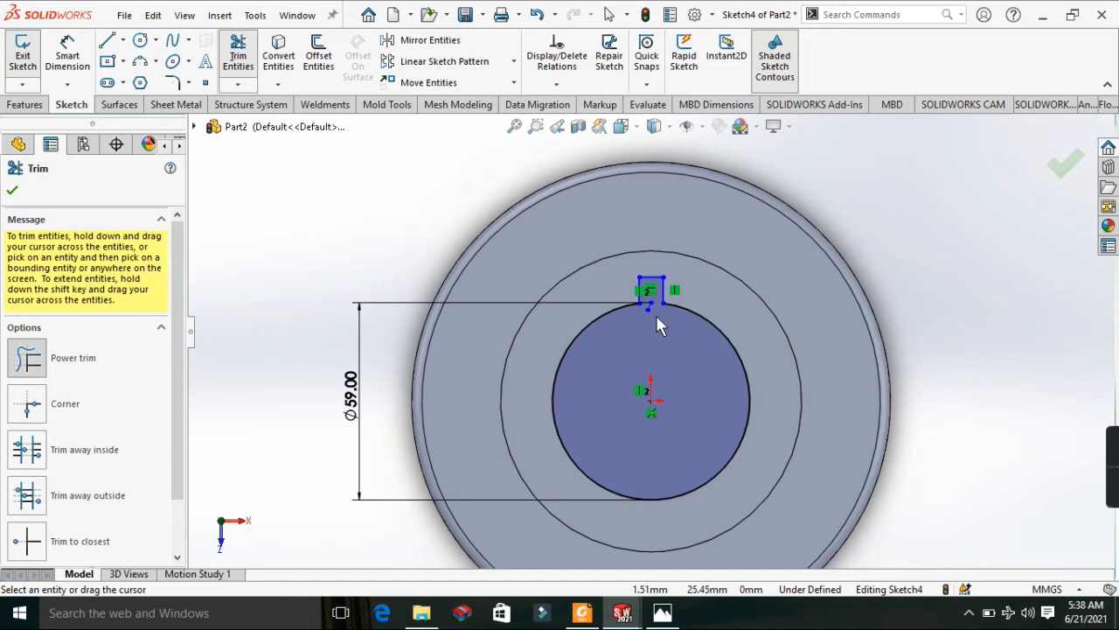
{"action": "scroll", "coordinate": [661, 326], "scroll_direction": "down", "scroll_amount": 2}
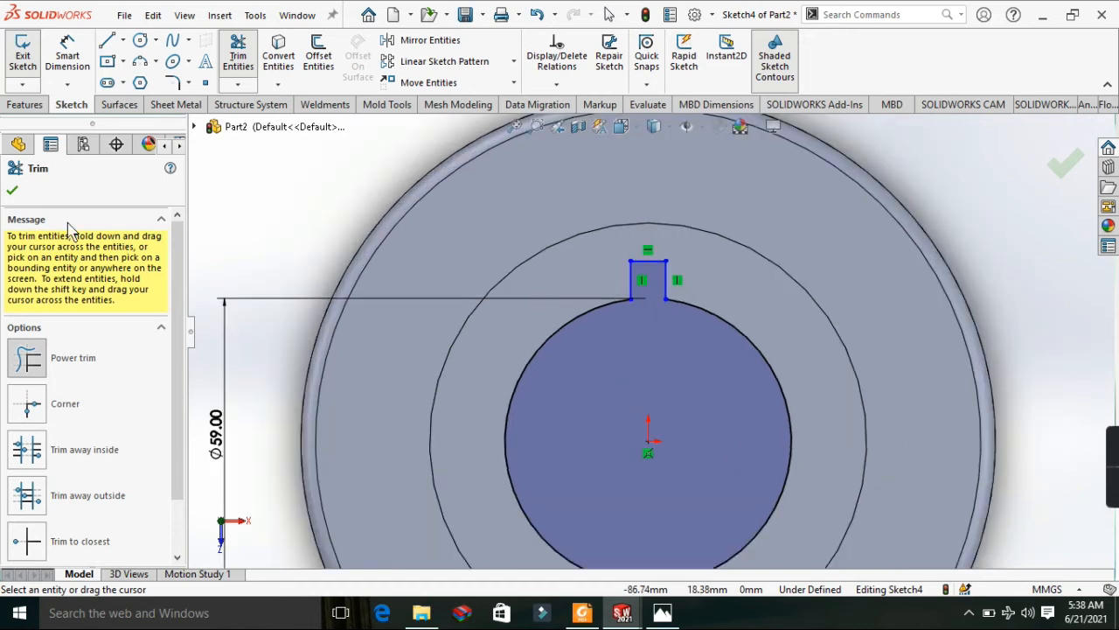
{"action": "left_click", "coordinate": [12, 190]}
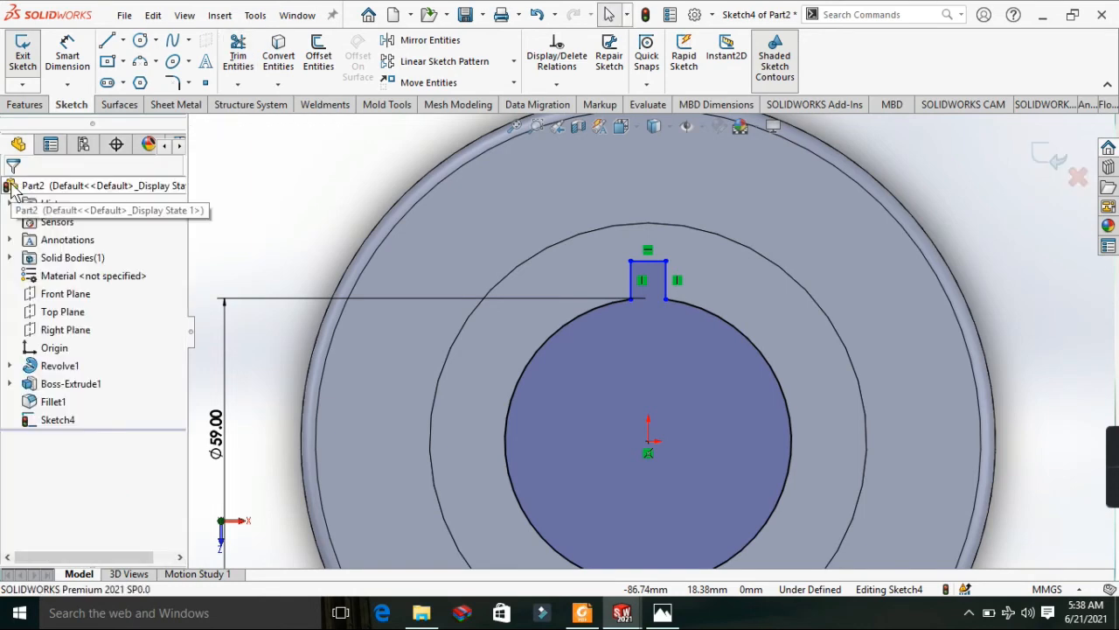
Check the groove.PNG drawing and cut-extrude the bore-and-keyway profile downward from the hub face to a blind depth of 74 mm.
{"action": "scroll", "coordinate": [508, 227], "scroll_direction": "up", "scroll_amount": 4}
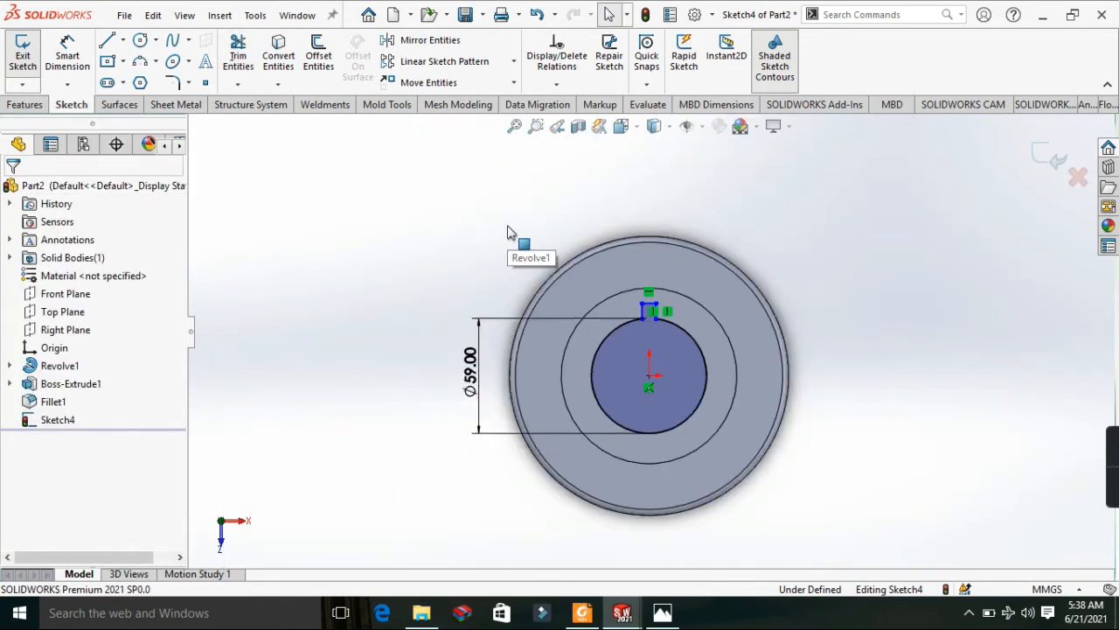
{"action": "middle_click_drag", "start_coordinate": [509, 231], "coordinate": [621, 336]}
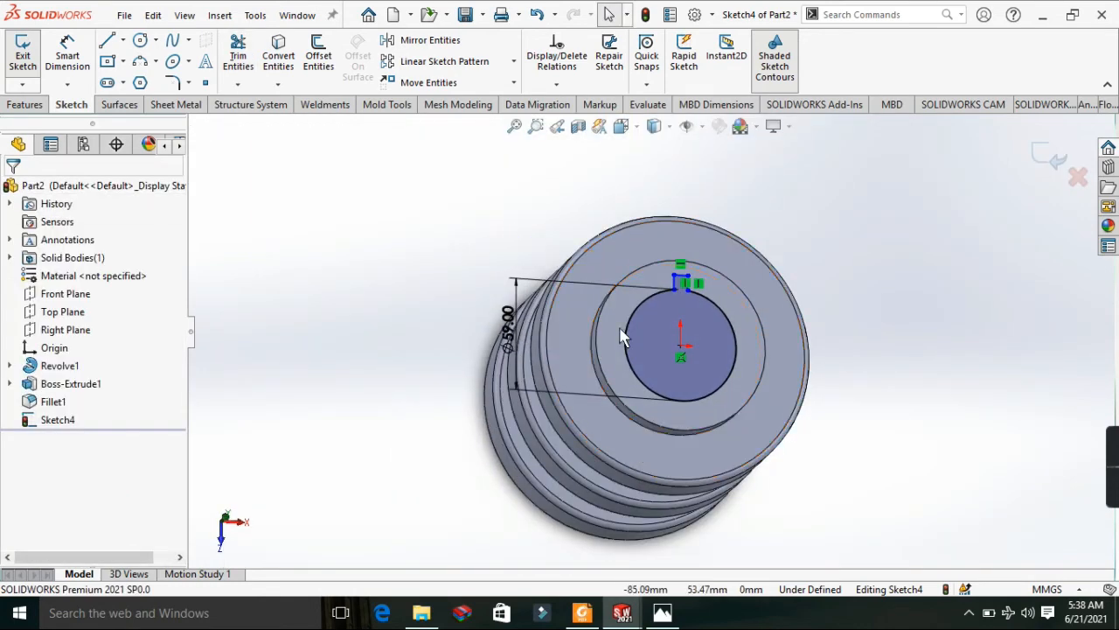
{"action": "left_click", "coordinate": [663, 613]}
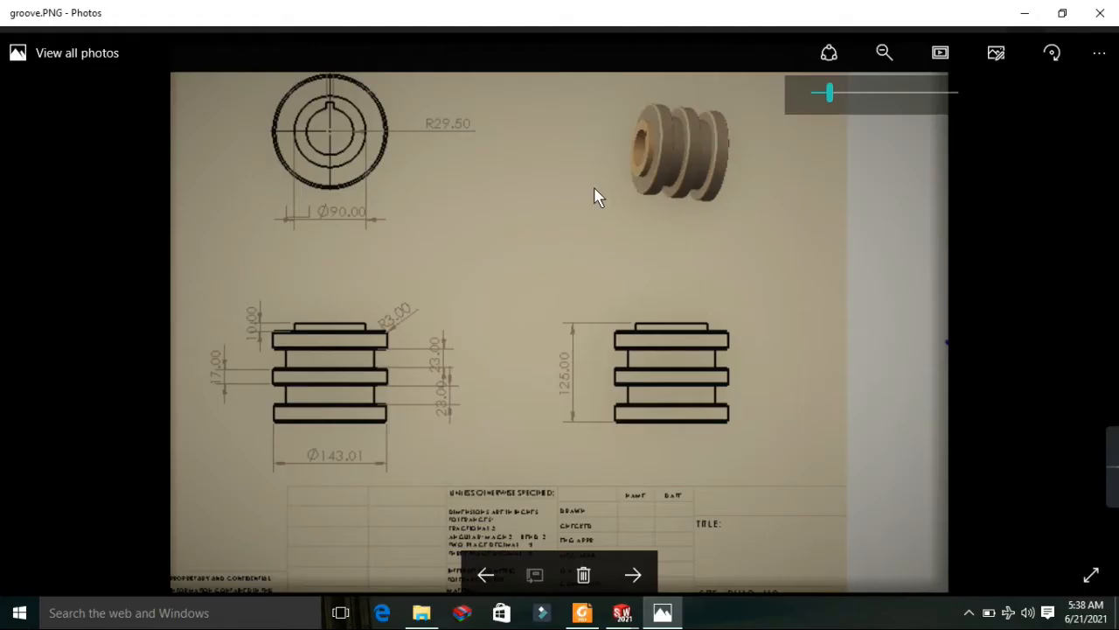
{"action": "left_click", "coordinate": [1021, 18]}
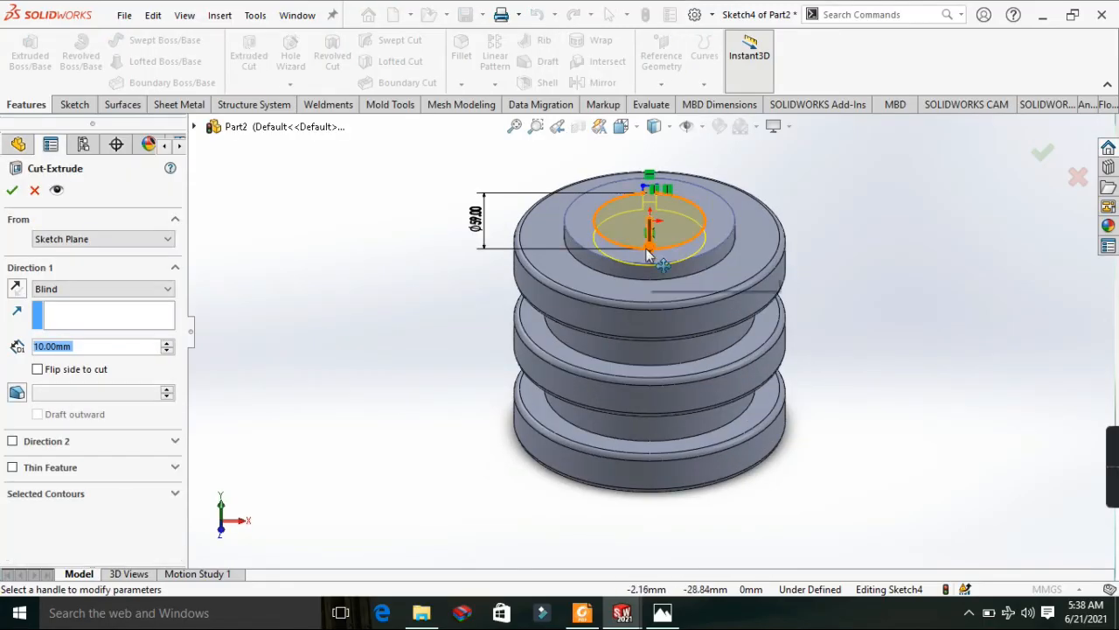
{"action": "left_click_drag", "start_coordinate": [648, 254], "coordinate": [649, 366]}
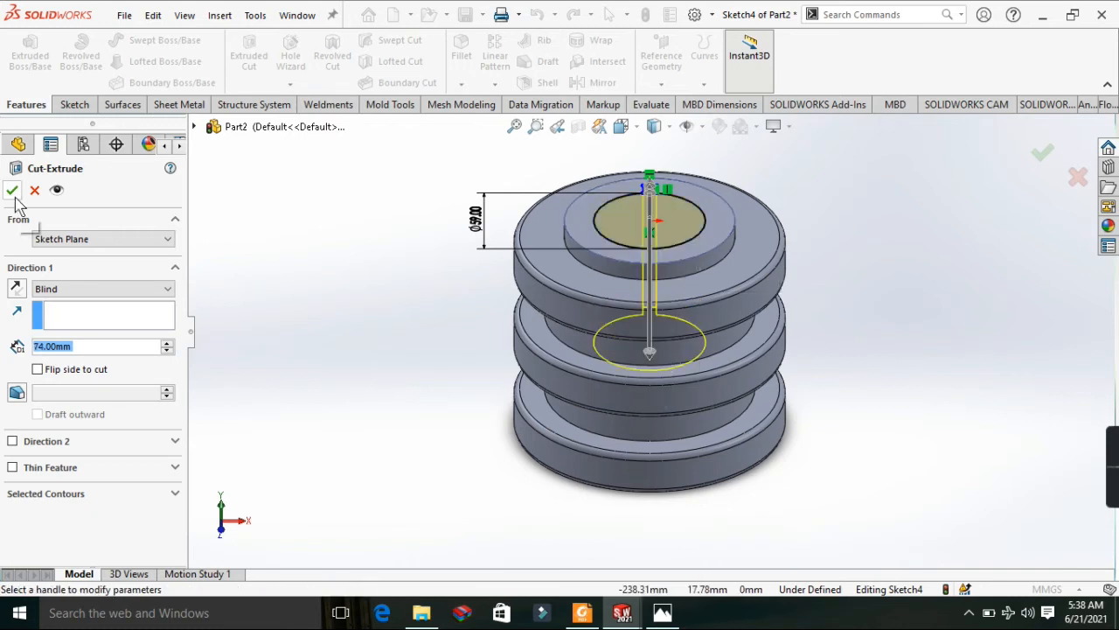
{"action": "left_click", "coordinate": [13, 194]}
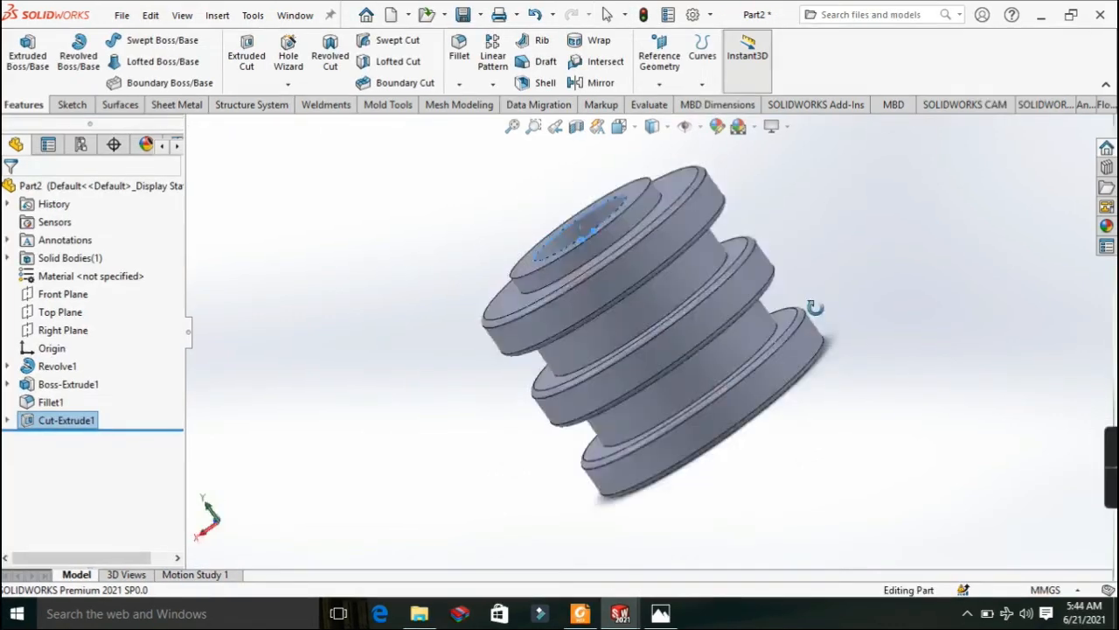
{"action": "middle_click_drag", "start_coordinate": [647, 289], "coordinate": [610, 285]}
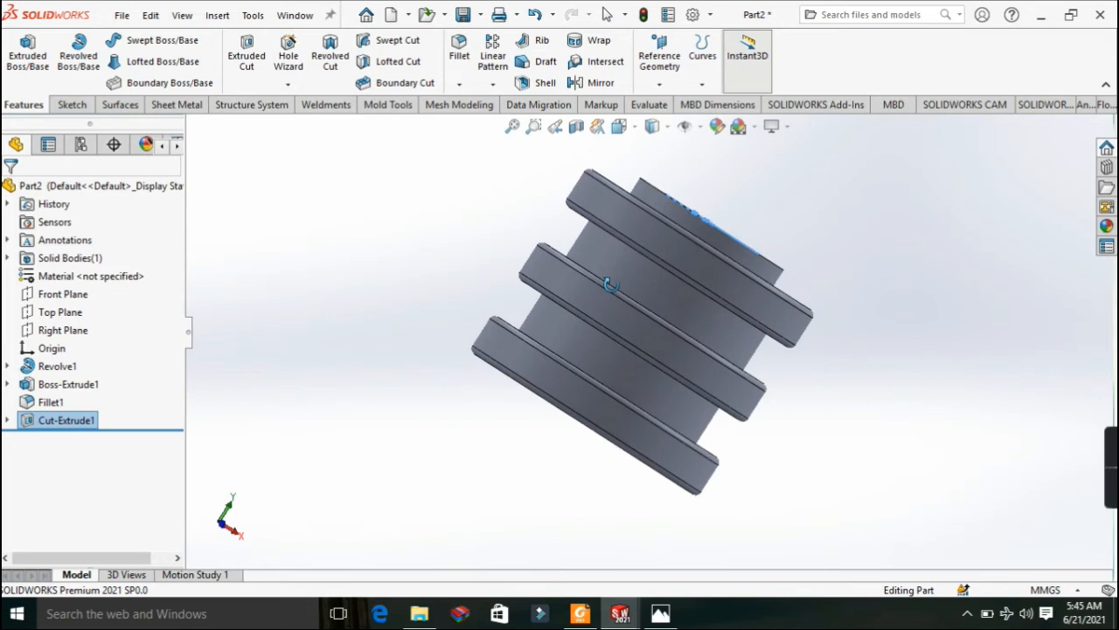
{"action": "middle_click_drag", "start_coordinate": [610, 285], "coordinate": [558, 395]}
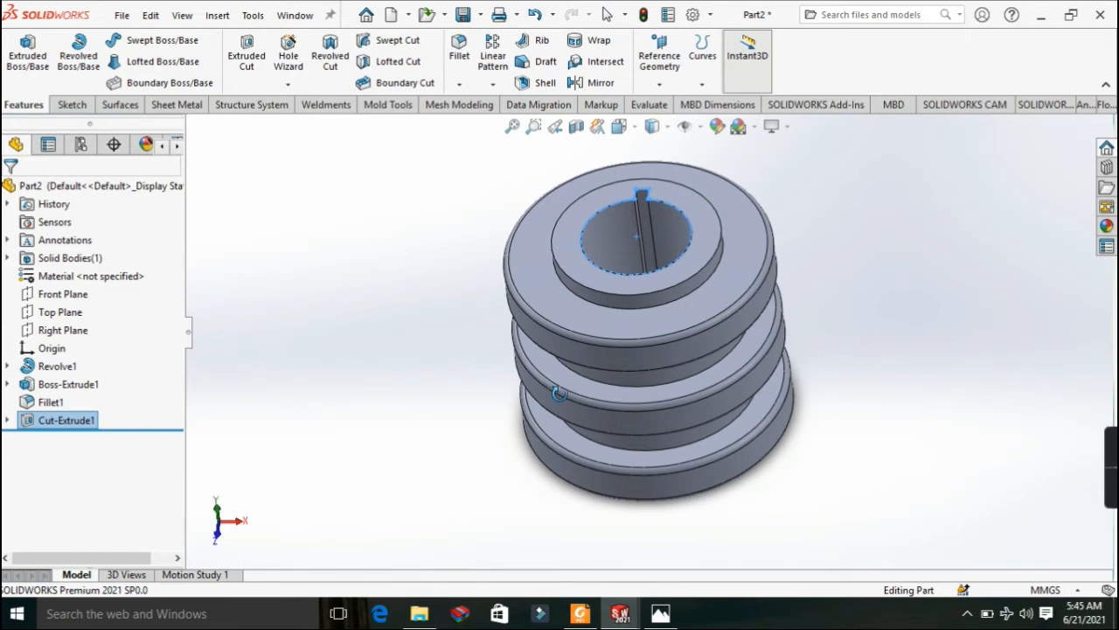
{"action": "middle_click_drag", "start_coordinate": [557, 394], "coordinate": [766, 376]}
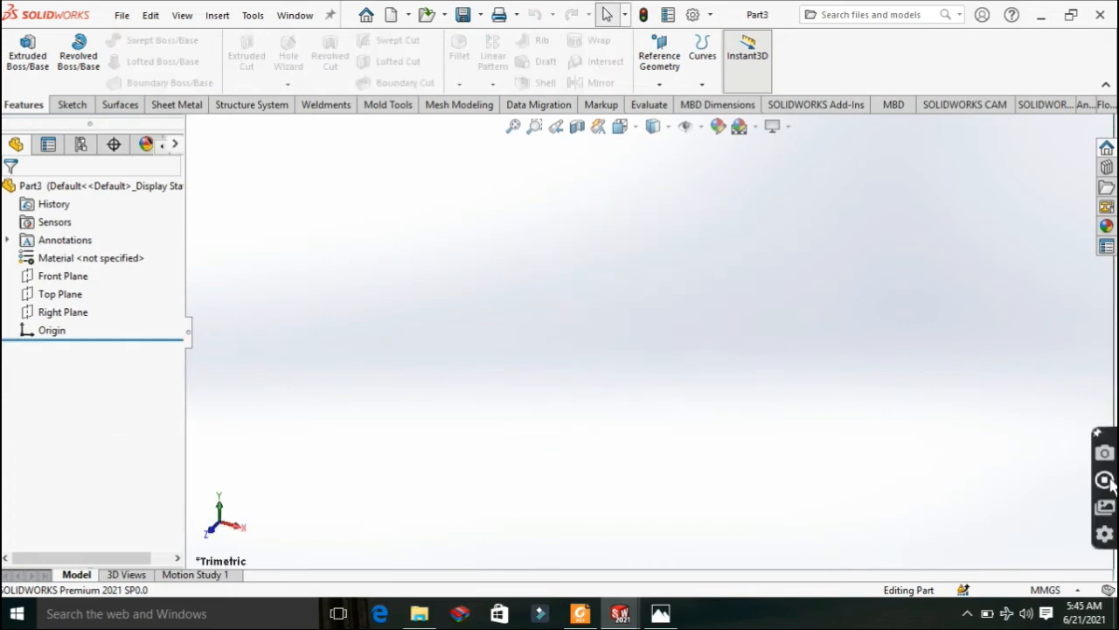
Check the groove.PNG drawing and dimension the origin-centered circle on the Top Plane to a diameter of 143.01 mm.
{"action": "left_click", "coordinate": [662, 612]}
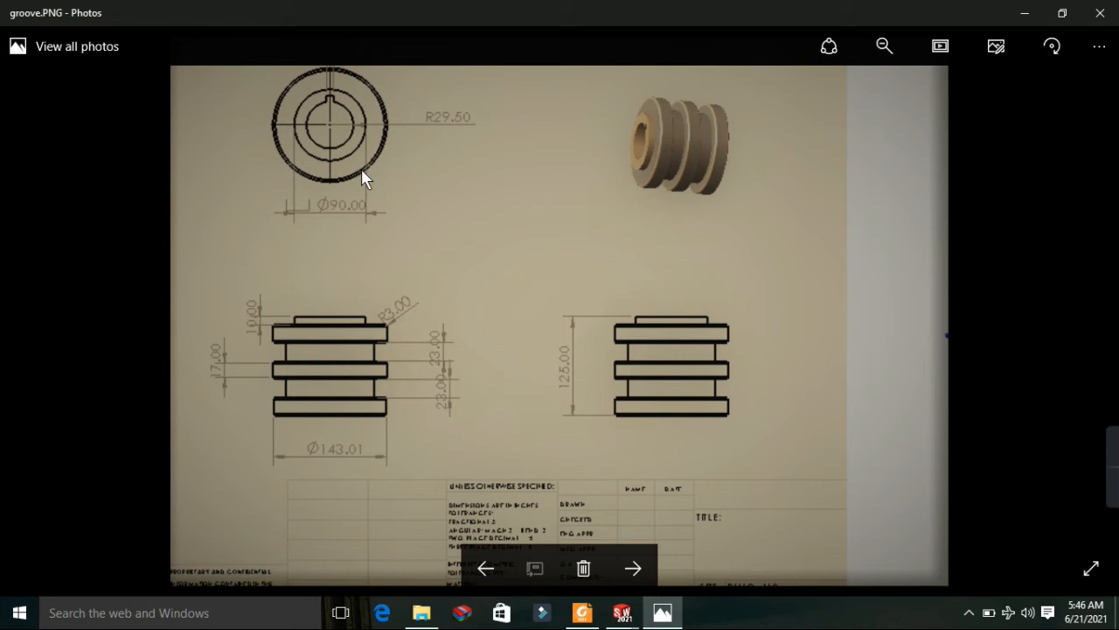
{"action": "left_click", "coordinate": [1021, 15]}
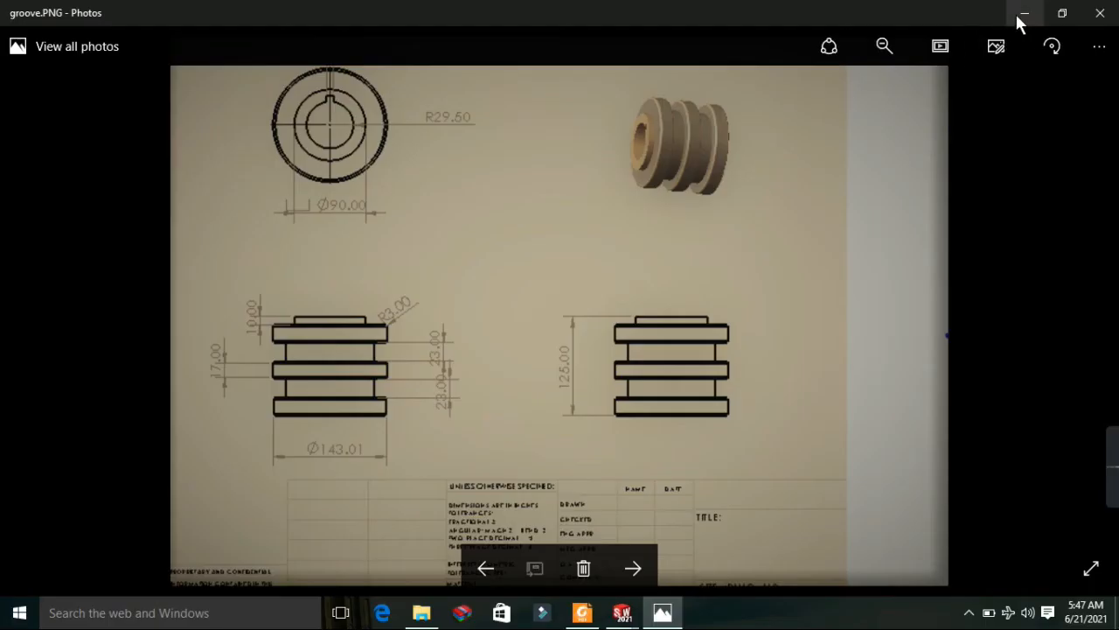
{"action": "left_click", "coordinate": [1018, 18]}
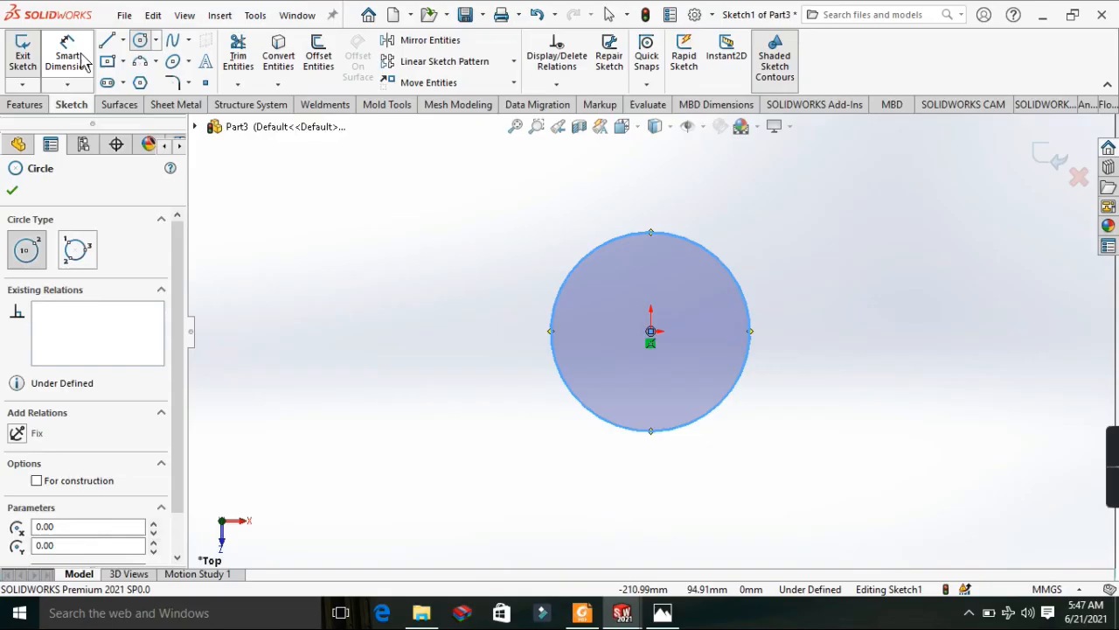
{"action": "left_click", "coordinate": [79, 60]}
{"action": "left_click", "coordinate": [564, 287]}
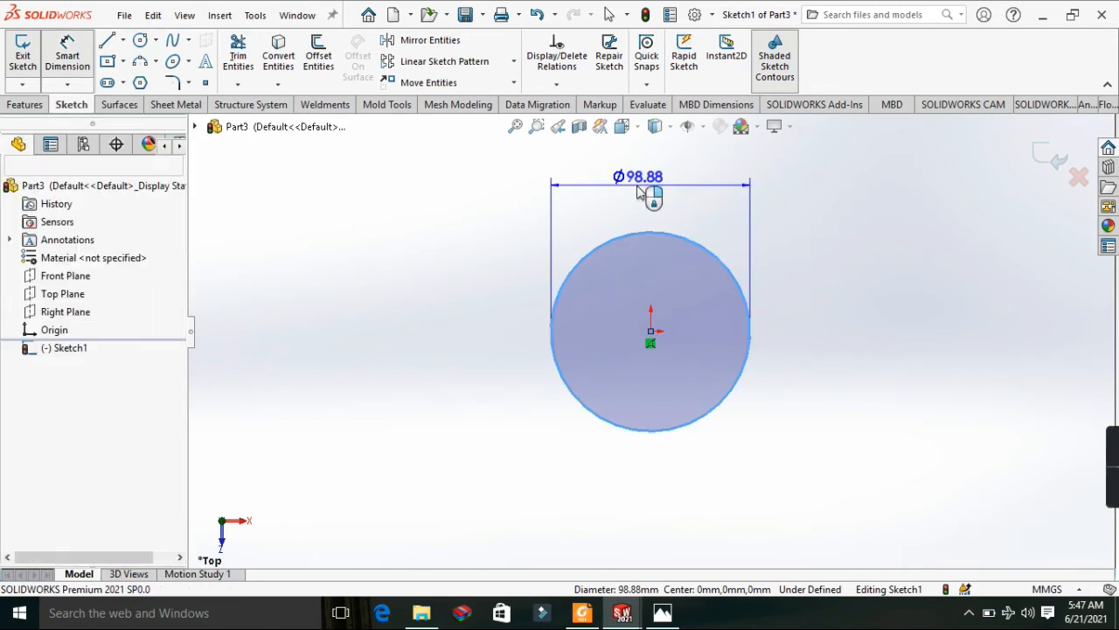
{"action": "left_click", "coordinate": [645, 195]}
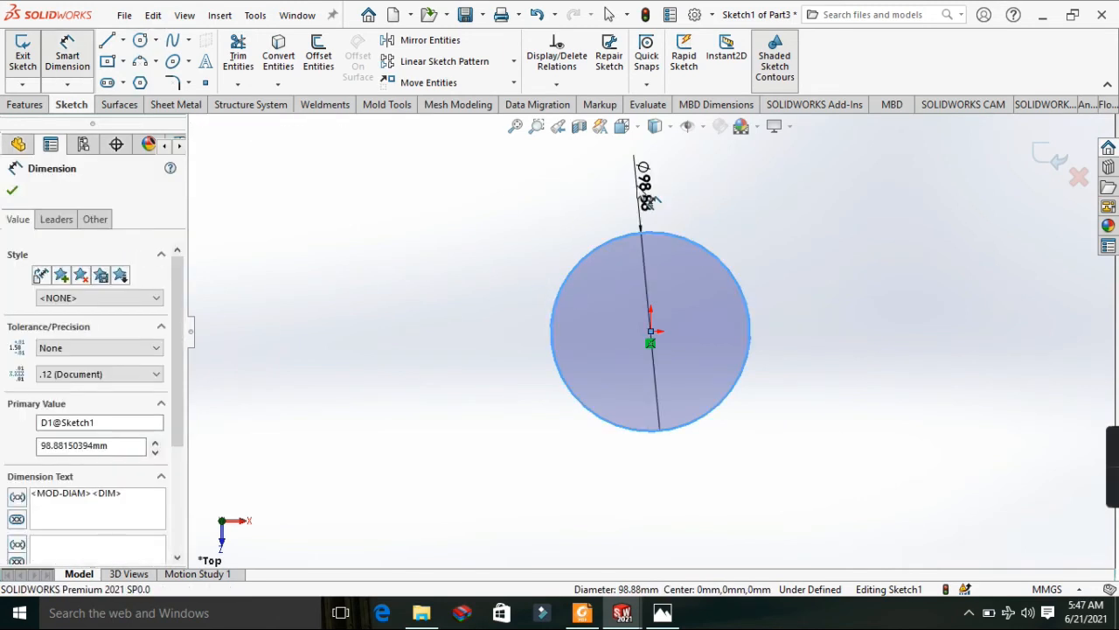
{"action": "left_click", "coordinate": [647, 197]}
{"action": "type", "text": "143.01"}
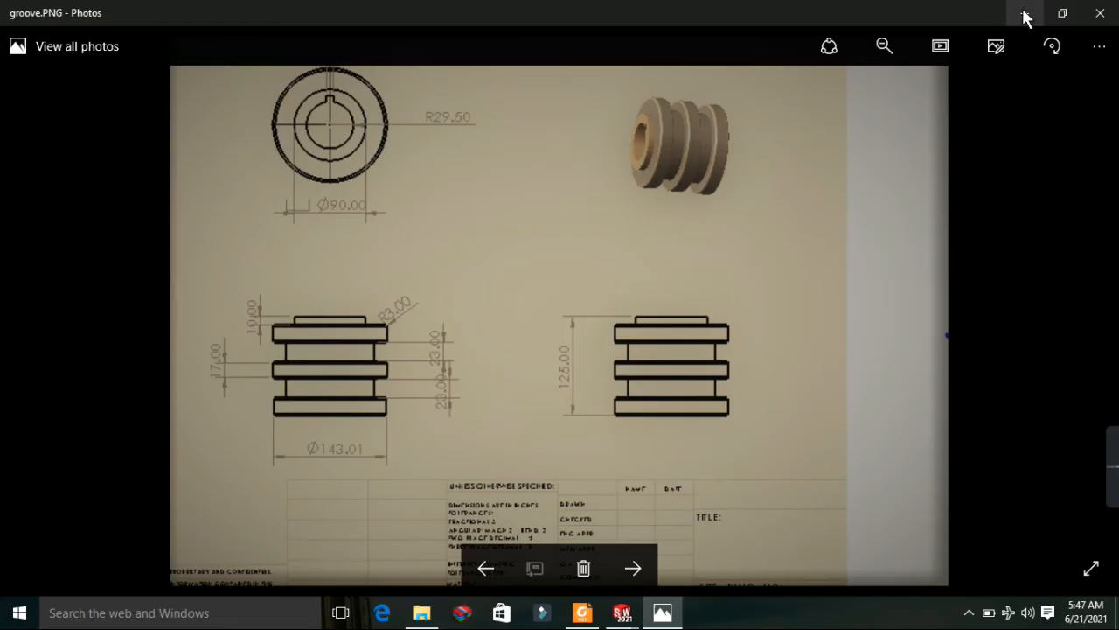
Check the groove.PNG drawing and extrude the 143.01 mm circle upward as a solid cylinder to a blind depth of 125 mm.
{"action": "left_click", "coordinate": [1026, 14]}
{"action": "left_click", "coordinate": [27, 105]}
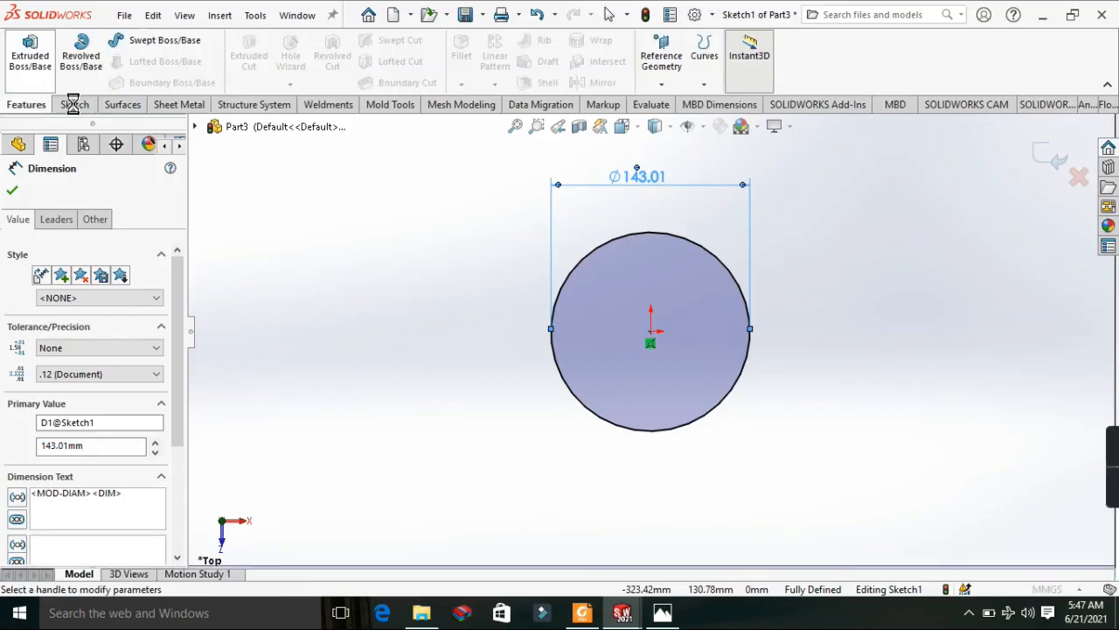
{"action": "left_click", "coordinate": [29, 52]}
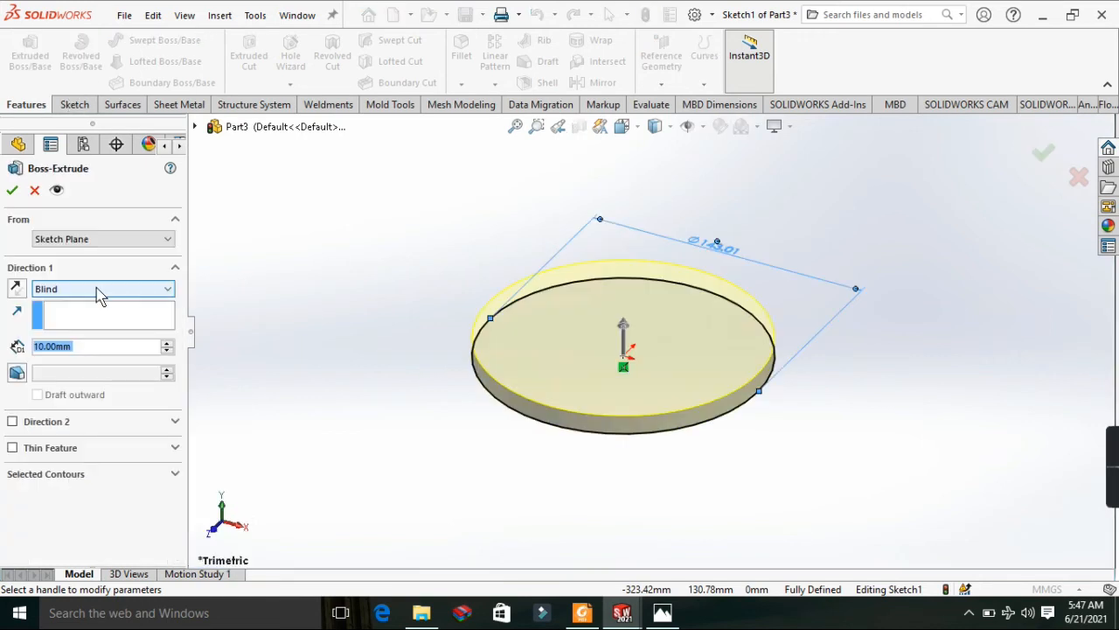
{"action": "type", "text": "125"}
{"action": "key", "text": "Return"}
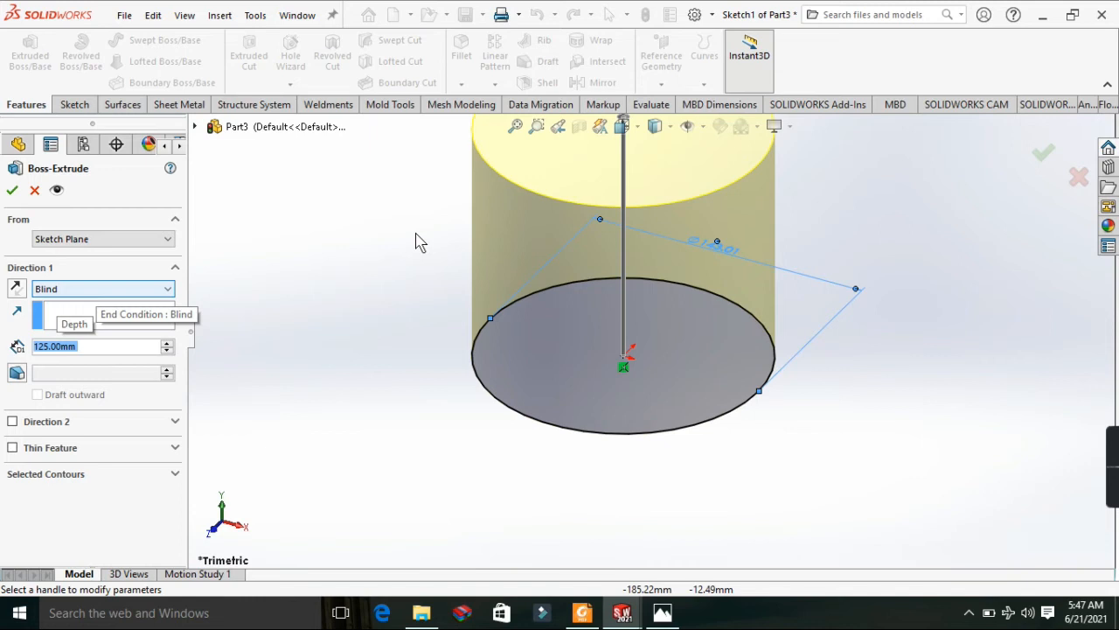
{"action": "scroll", "coordinate": [416, 235], "scroll_direction": "up", "scroll_amount": 2}
{"action": "mouse_move", "coordinate": [632, 181]}
{"action": "left_mouse_down"}
{"action": "mouse_move", "coordinate": [633, 225]}
{"action": "mouse_move", "coordinate": [633, 161]}
{"action": "mouse_move", "coordinate": [635, 511]}
{"action": "mouse_move", "coordinate": [631, 223]}
{"action": "left_mouse_up"}
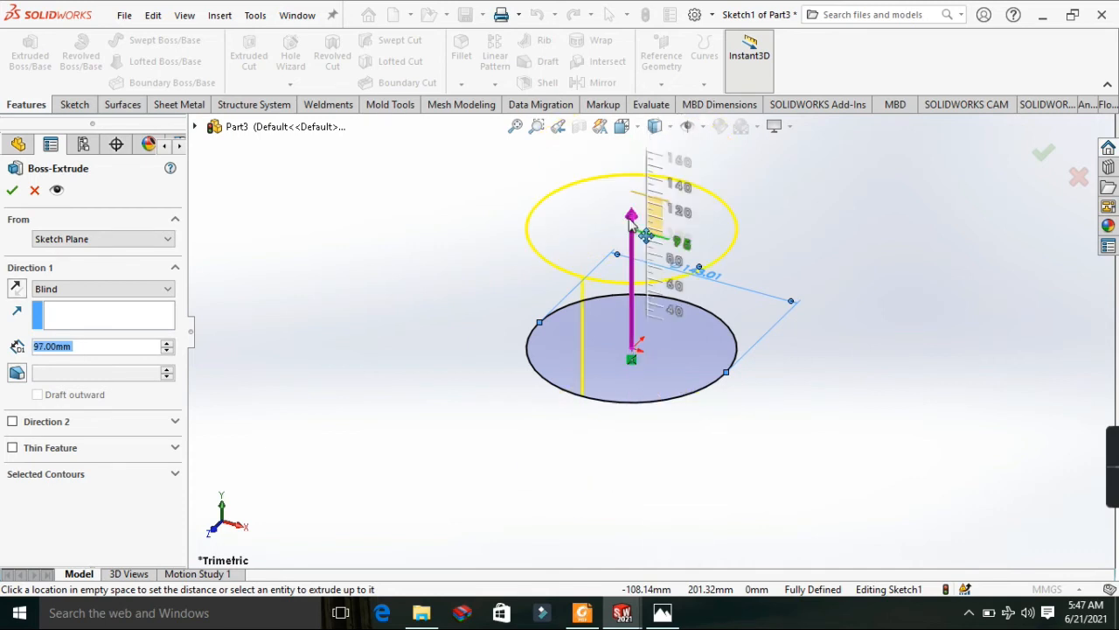
{"action": "left_click_drag", "start_coordinate": [632, 223], "coordinate": [631, 194]}
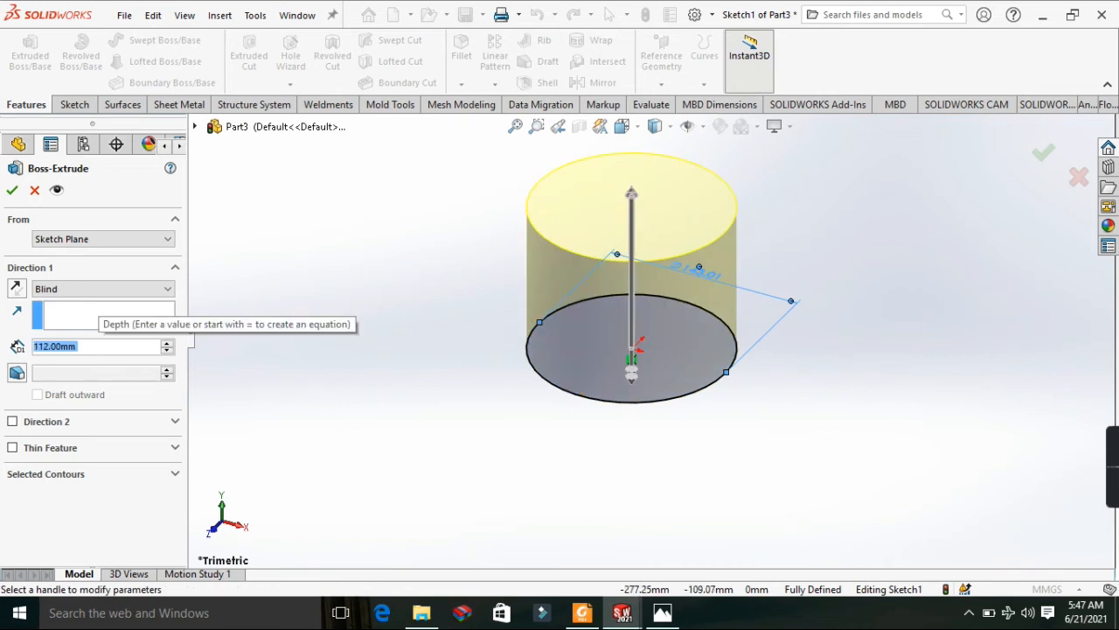
{"action": "type", "text": "125"}
{"action": "key", "text": "Return"}
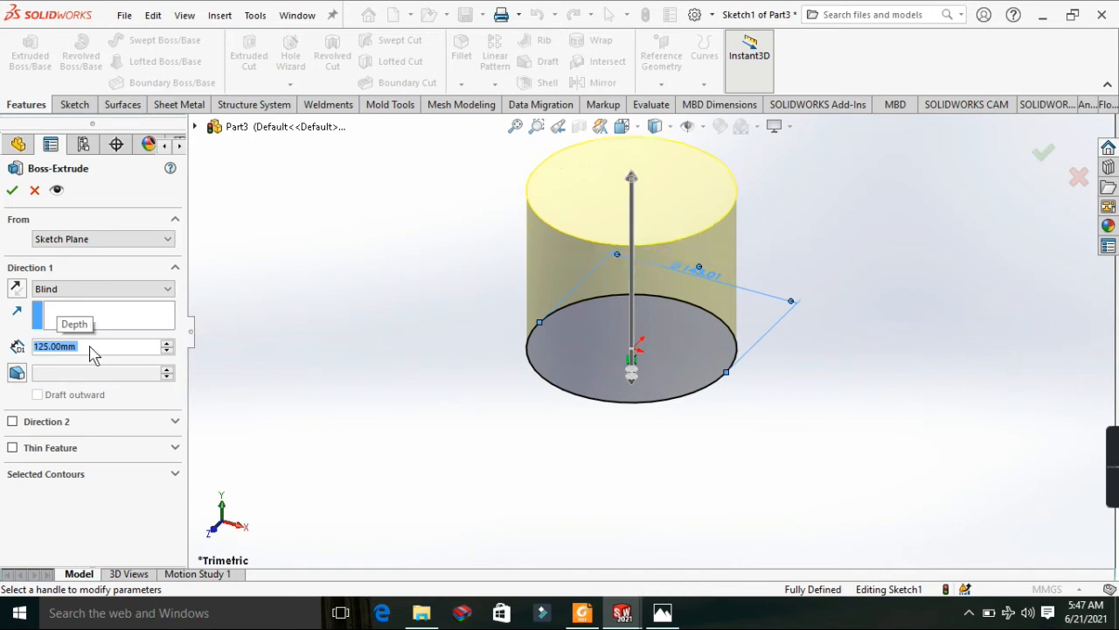
{"action": "left_click", "coordinate": [12, 191]}
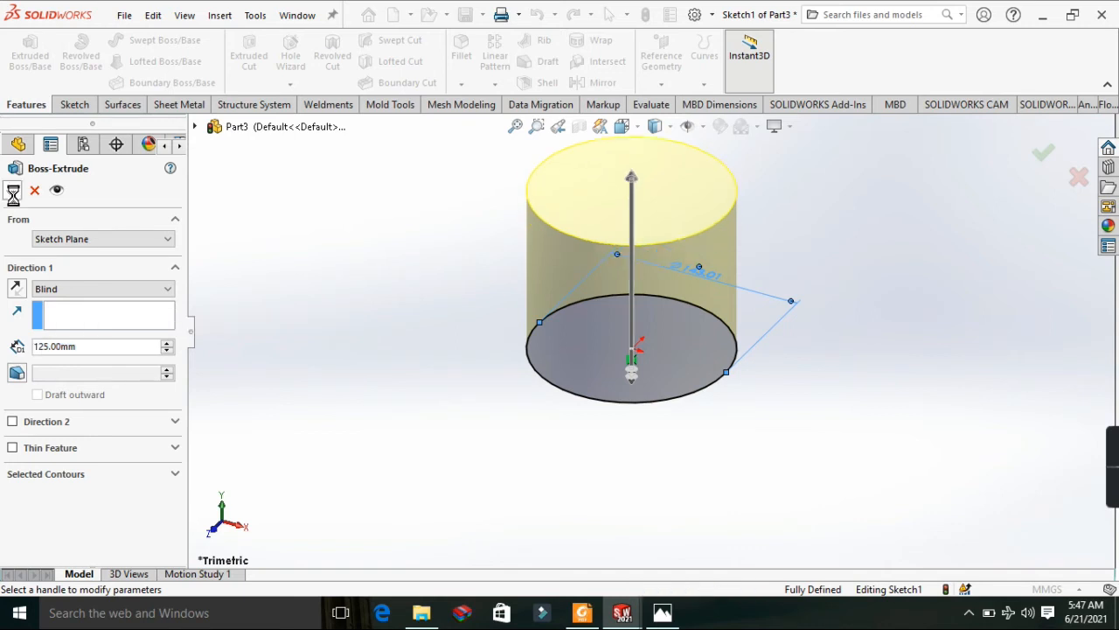
Check the groove.PNG drawing and dimension the concentric hub circle on the cylinder's end face to a diameter of 90 mm.
{"action": "left_click", "coordinate": [660, 613]}
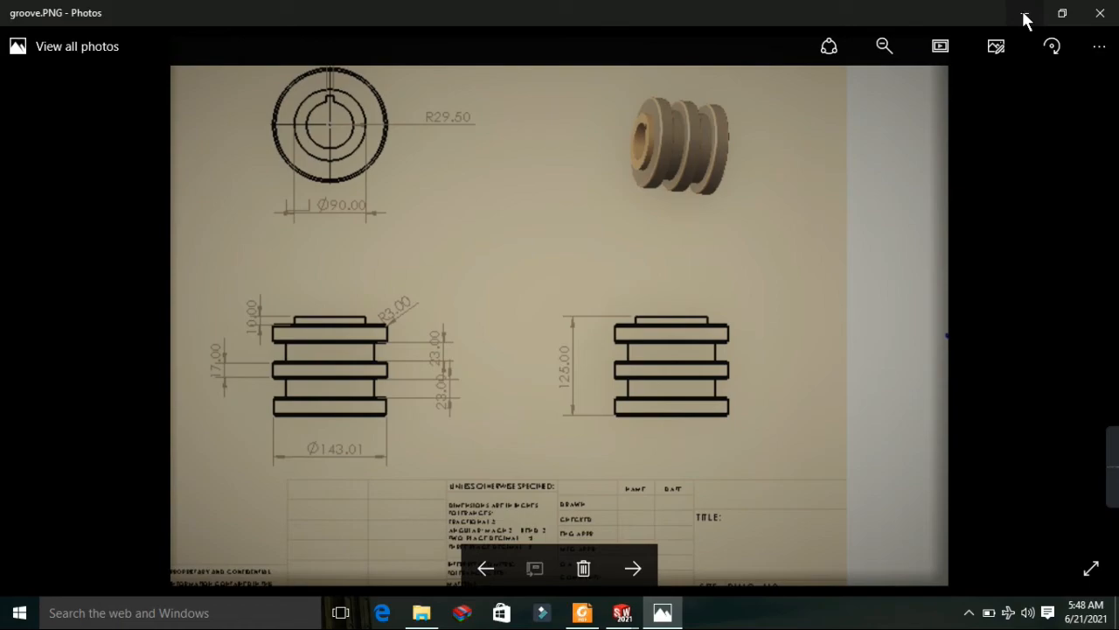
{"action": "left_click", "coordinate": [1025, 14]}
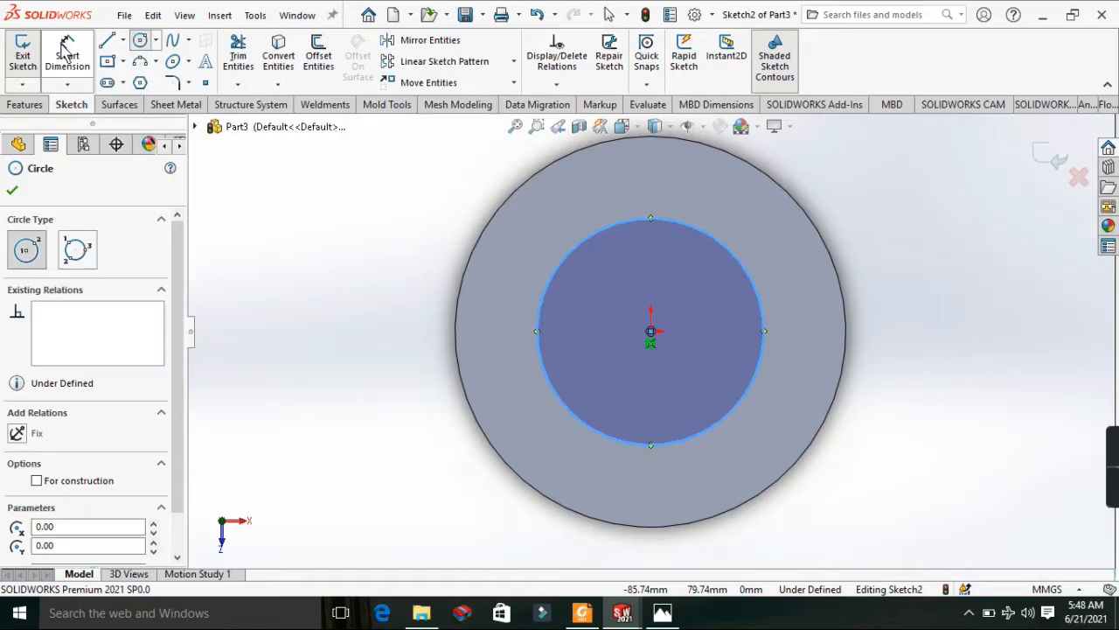
{"action": "left_click", "coordinate": [67, 48]}
{"action": "left_click", "coordinate": [398, 324]}
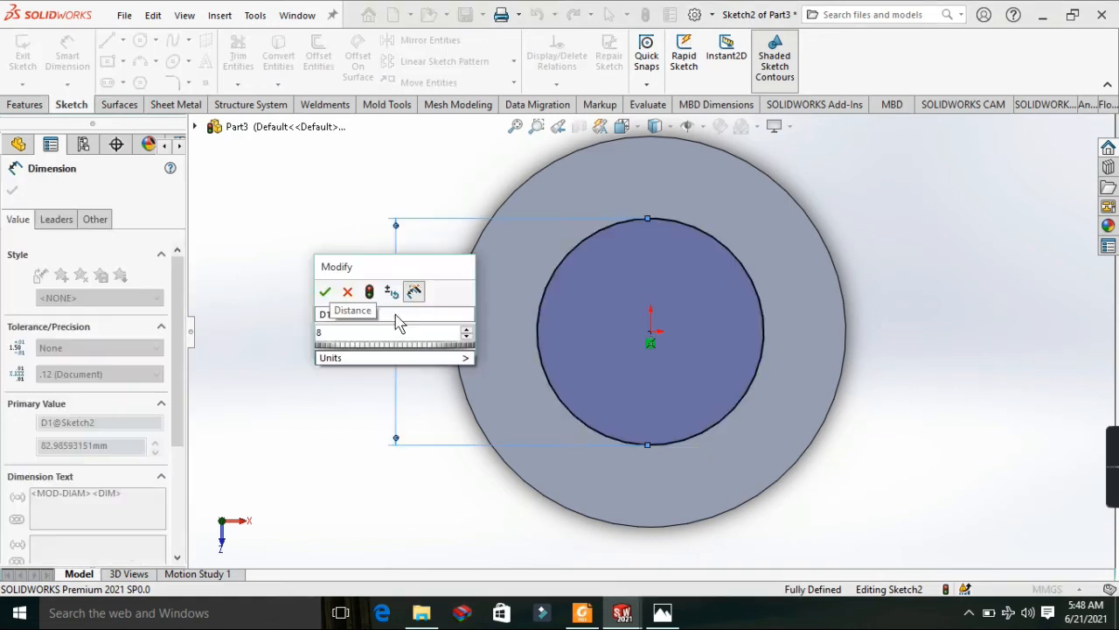
{"action": "type", "text": "90"}
{"action": "key", "text": "Return"}
{"action": "key", "text": "Escape"}
Extrude the 90 mm circle outward from the cylinder's end face by 10 mm as a merged hub boss.
{"action": "left_click", "coordinate": [26, 105]}
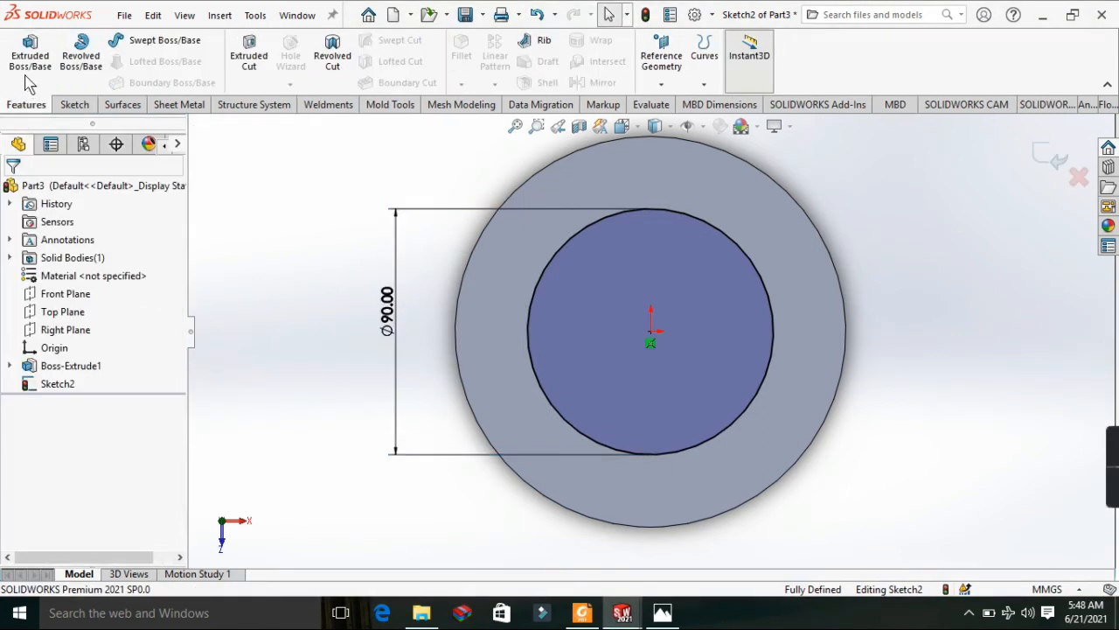
{"action": "left_click", "coordinate": [29, 59]}
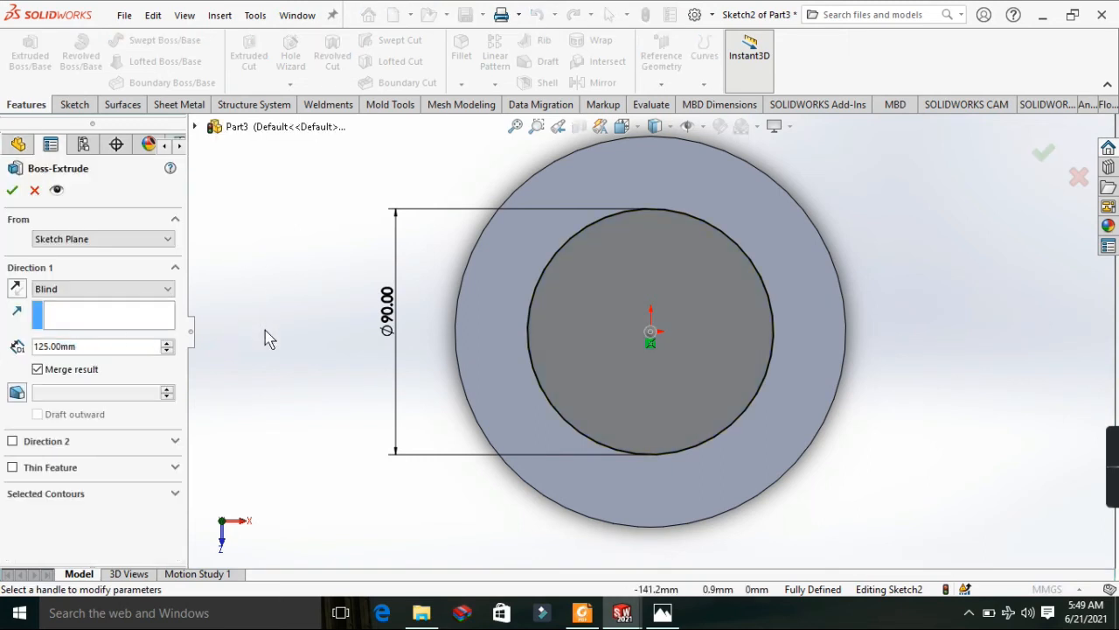
{"action": "middle_click_drag", "start_coordinate": [265, 329], "coordinate": [897, 195]}
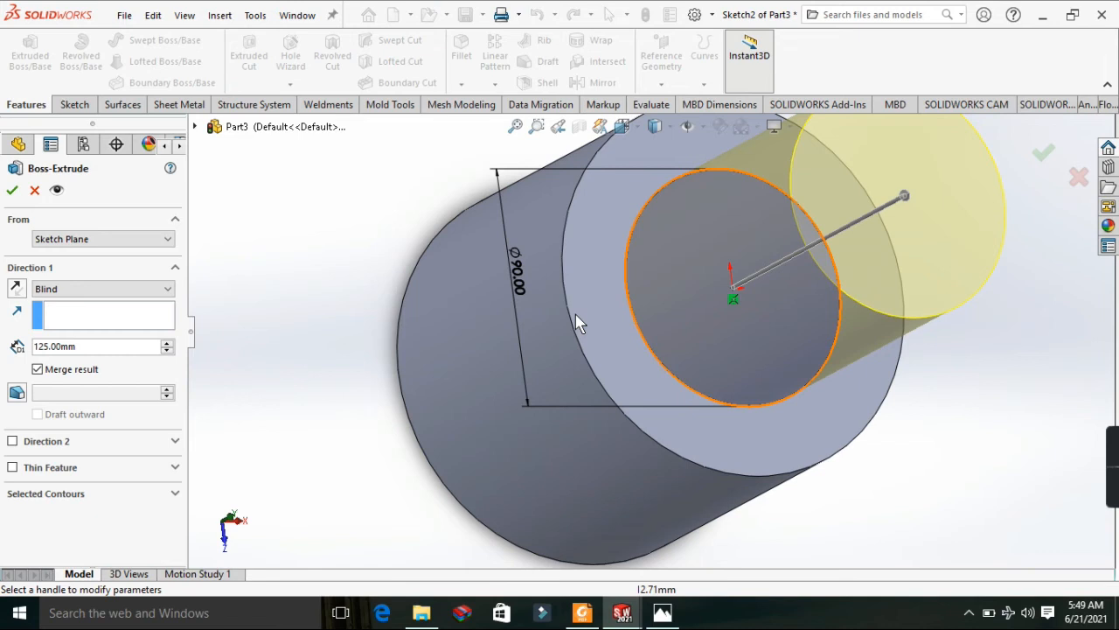
{"action": "double_click", "coordinate": [94, 346]}
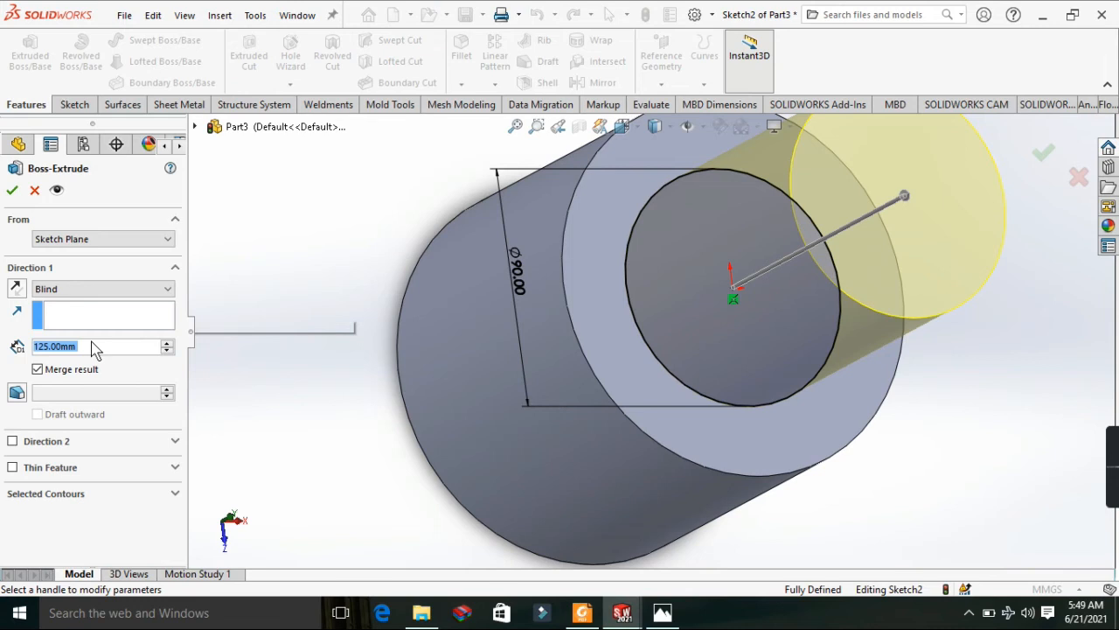
{"action": "key", "text": "Return"}
Sketch a bore circle centered on the origin on the hub face and dimension its diameter to 59 mm.
{"action": "right_click", "coordinate": [724, 205]}
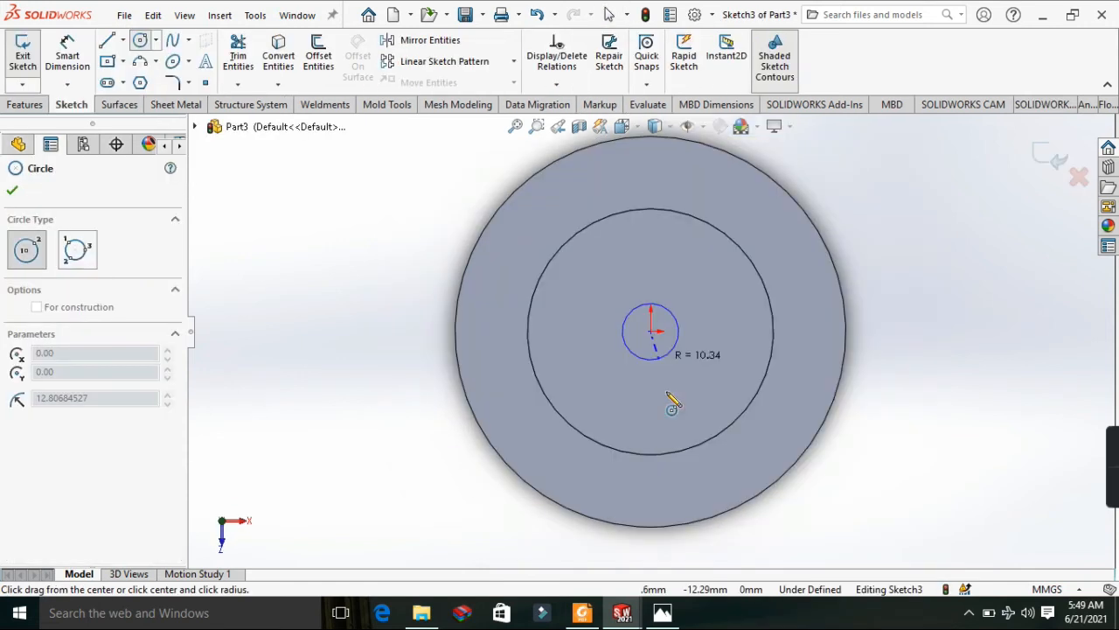
{"action": "left_click", "coordinate": [673, 407]}
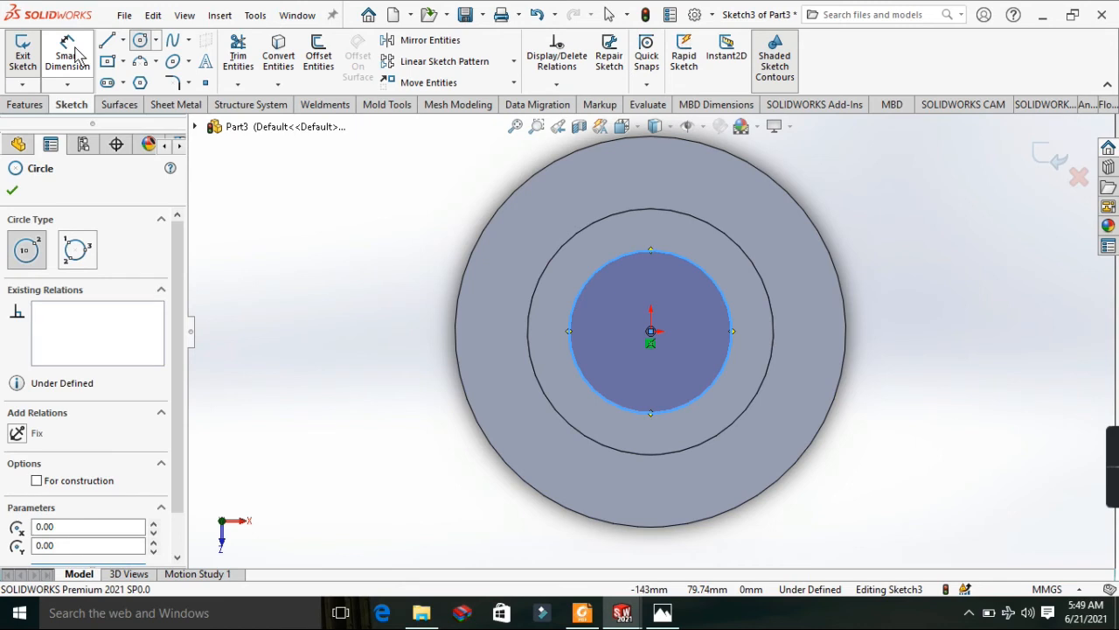
{"action": "left_click", "coordinate": [77, 55]}
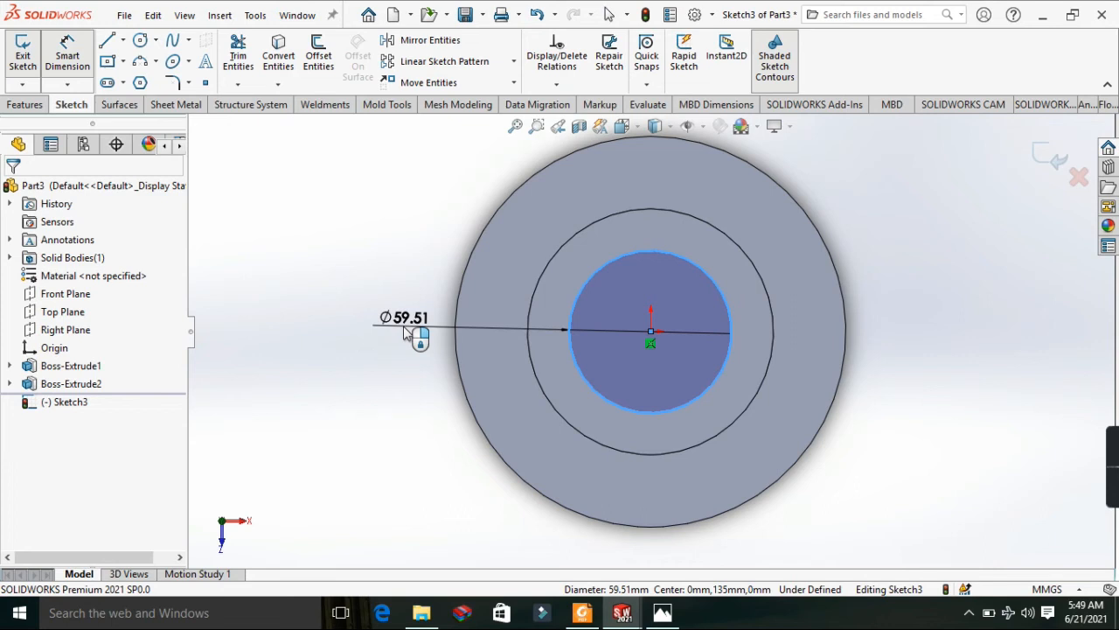
{"action": "left_click", "coordinate": [393, 325]}
{"action": "type", "text": "59"}
{"action": "key", "text": "Return"}
Draw a vertical centerline from the origin to the uppermost point of the 59 mm bore circle.
{"action": "left_click", "coordinate": [122, 41]}
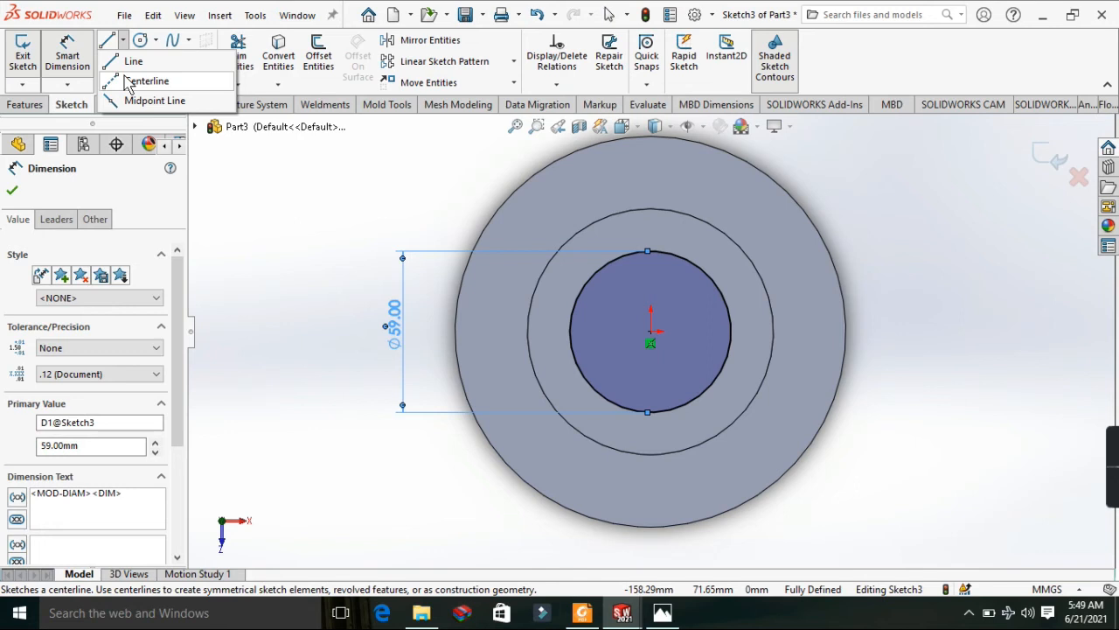
{"action": "left_click", "coordinate": [130, 82]}
{"action": "left_click", "coordinate": [650, 330]}
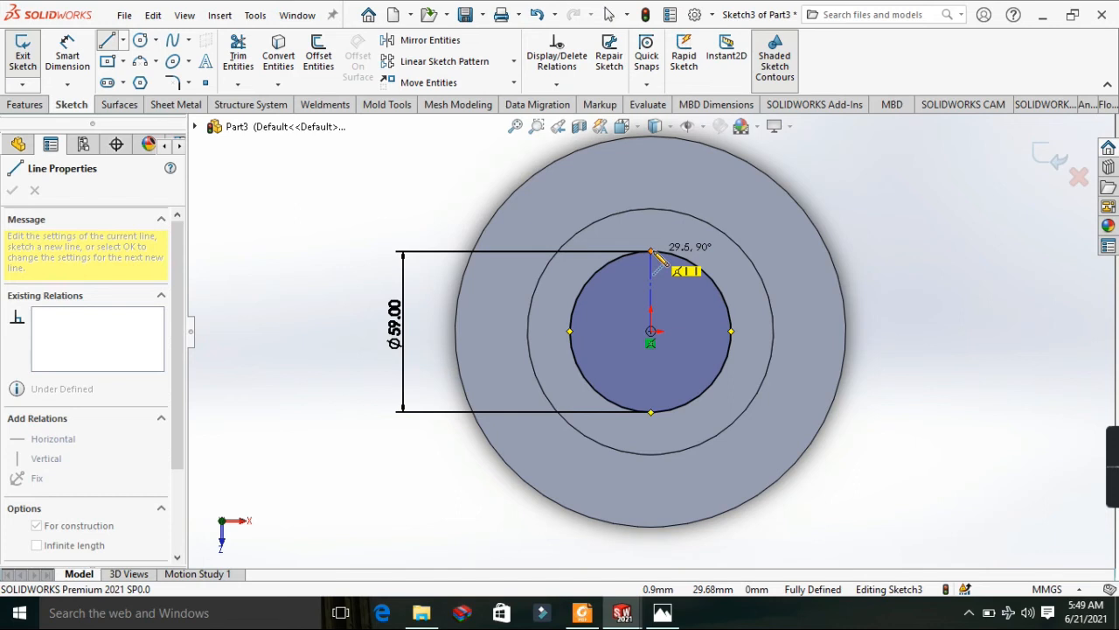
{"action": "left_click", "coordinate": [652, 252]}
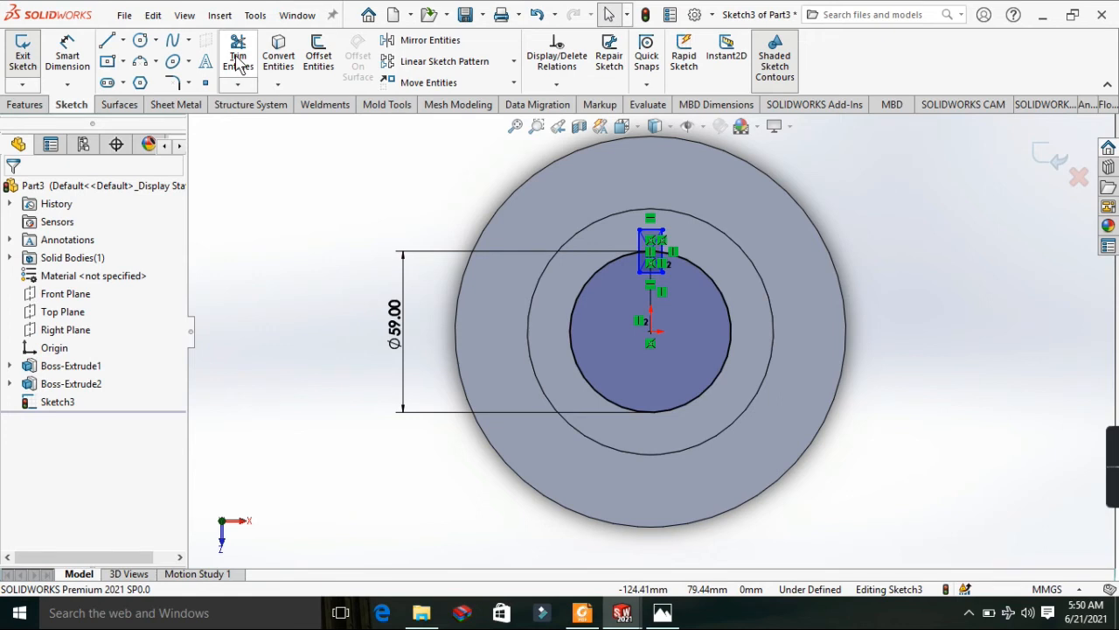
Power-trim the keyway rectangle's portion inside the bore, its construction lines and the arc across it, leaving one continuous outline.
{"action": "left_click", "coordinate": [238, 61]}
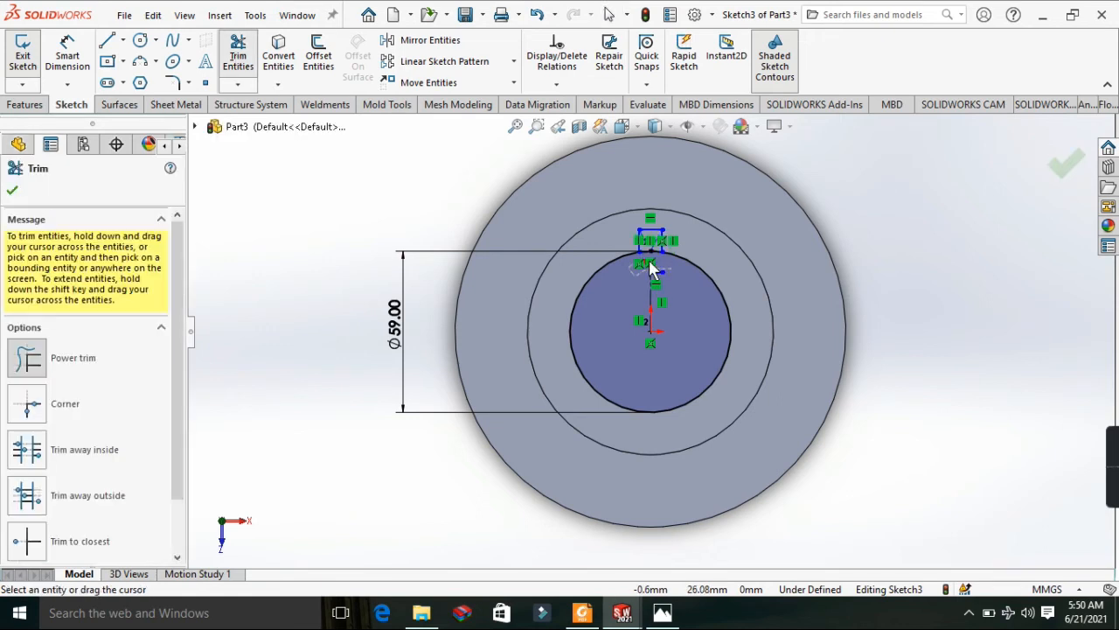
{"action": "mouse_move", "coordinate": [651, 271]}
{"action": "left_mouse_down"}
{"action": "mouse_move", "coordinate": [652, 253]}
{"action": "mouse_move", "coordinate": [653, 283]}
{"action": "left_mouse_up"}
{"action": "left_click", "coordinate": [13, 190]}
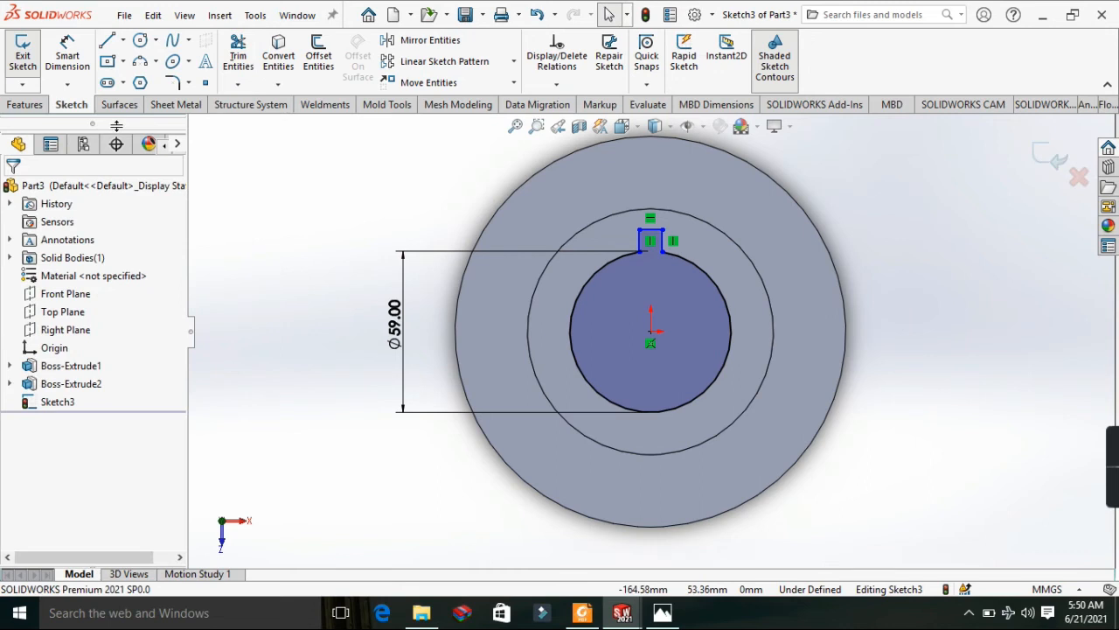
Cut-extrude the bore-and-keyway profile from the hub face into the cylinder to a blind depth of 110 mm.
{"action": "left_click", "coordinate": [35, 105]}
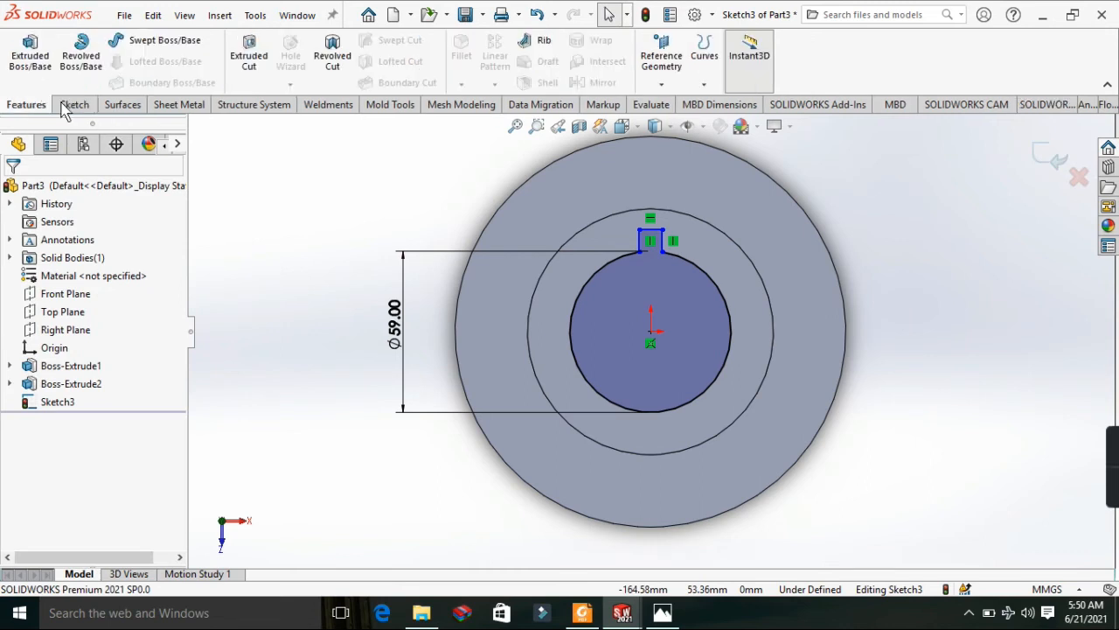
{"action": "left_click", "coordinate": [258, 61]}
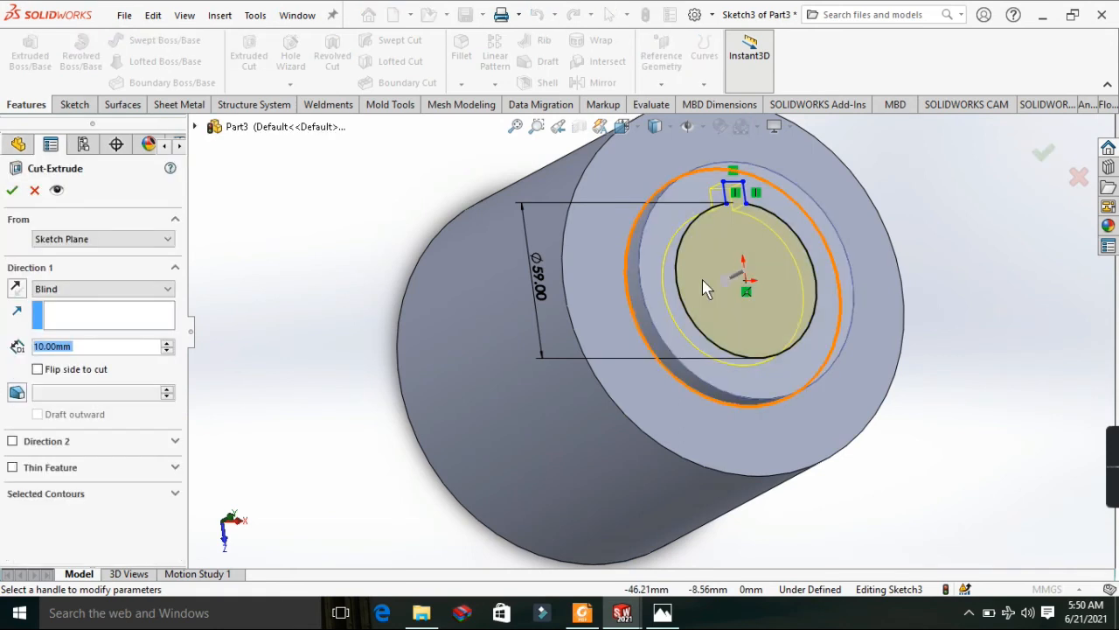
{"action": "left_click_drag", "start_coordinate": [731, 276], "coordinate": [598, 348]}
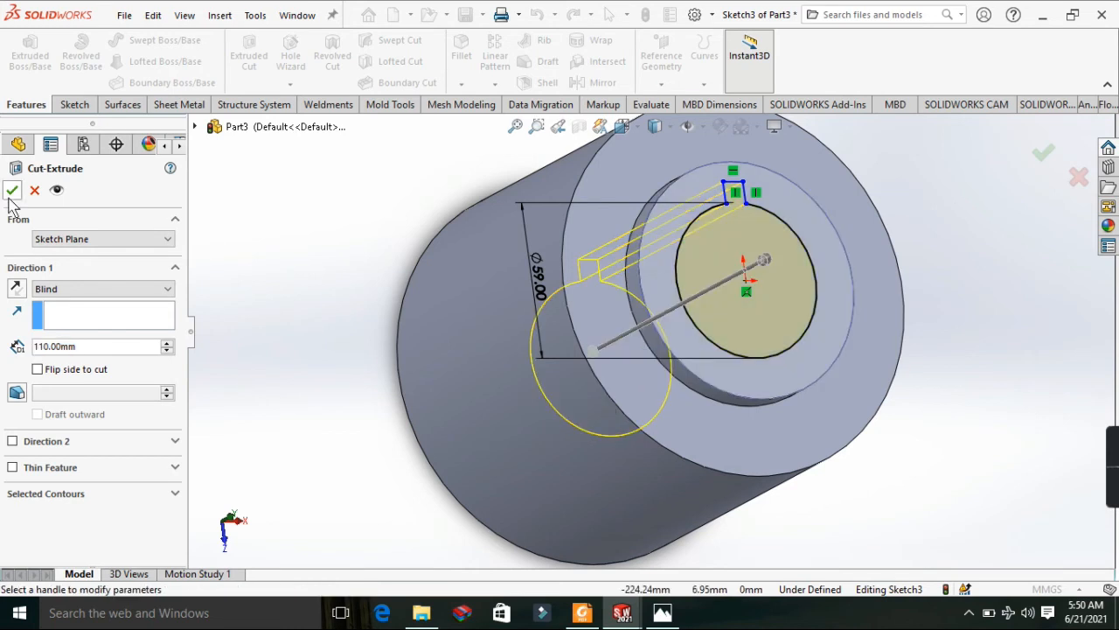
{"action": "left_click", "coordinate": [12, 189]}
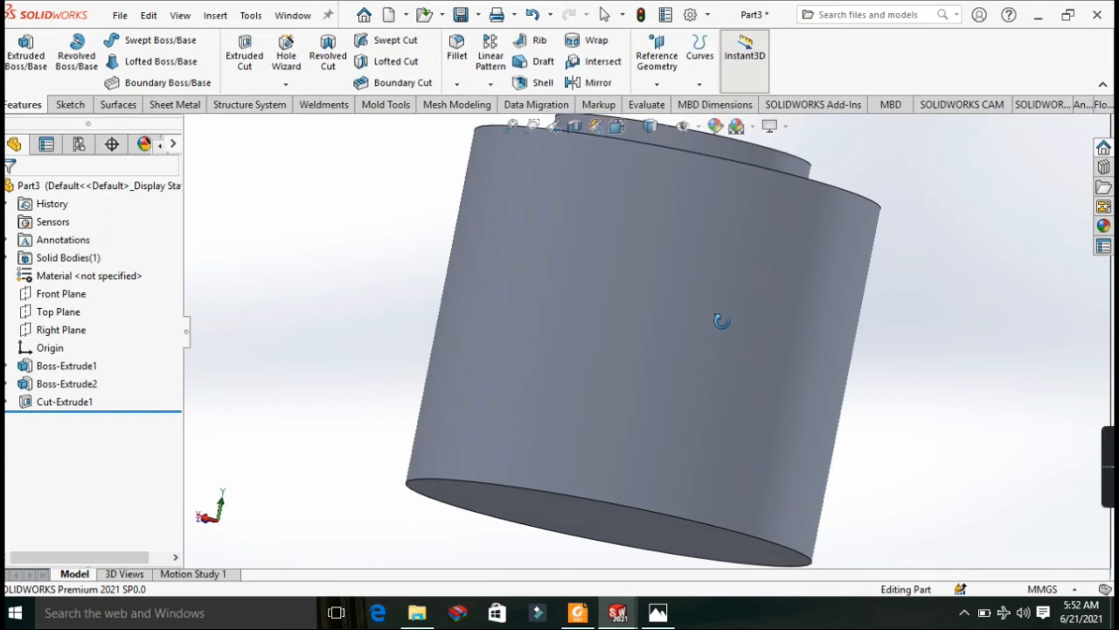
{"action": "middle_click_drag", "start_coordinate": [721, 321], "coordinate": [805, 322]}
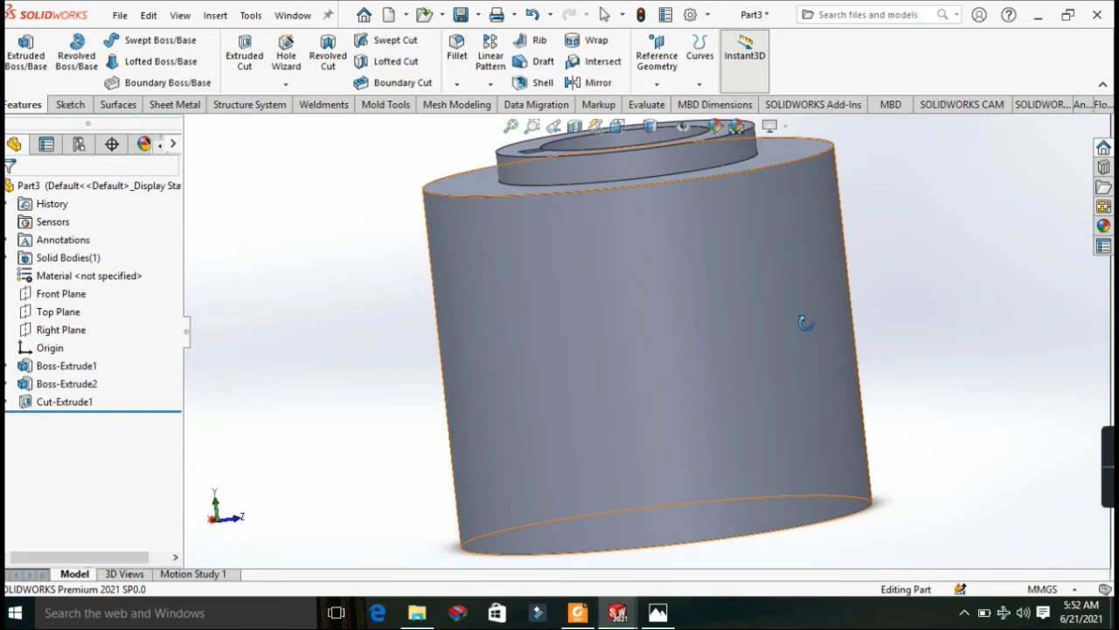
Consult the groove dimensions in groove.PNG and open a sketch on the Front Plane, viewed normal to it.
{"action": "left_click", "coordinate": [1038, 14]}
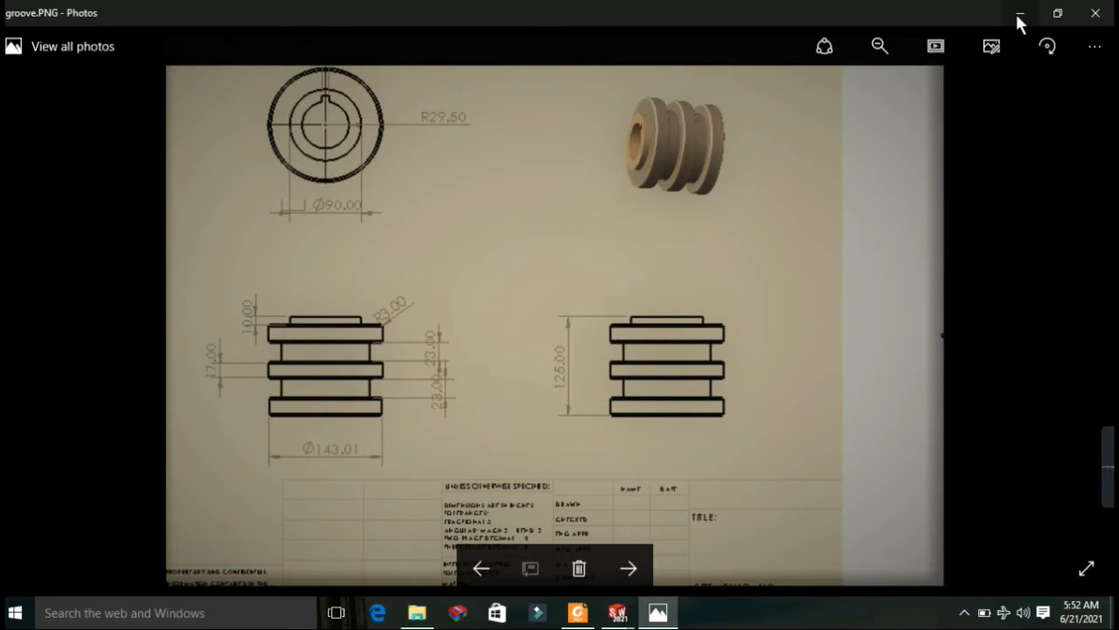
{"action": "left_click", "coordinate": [1018, 15]}
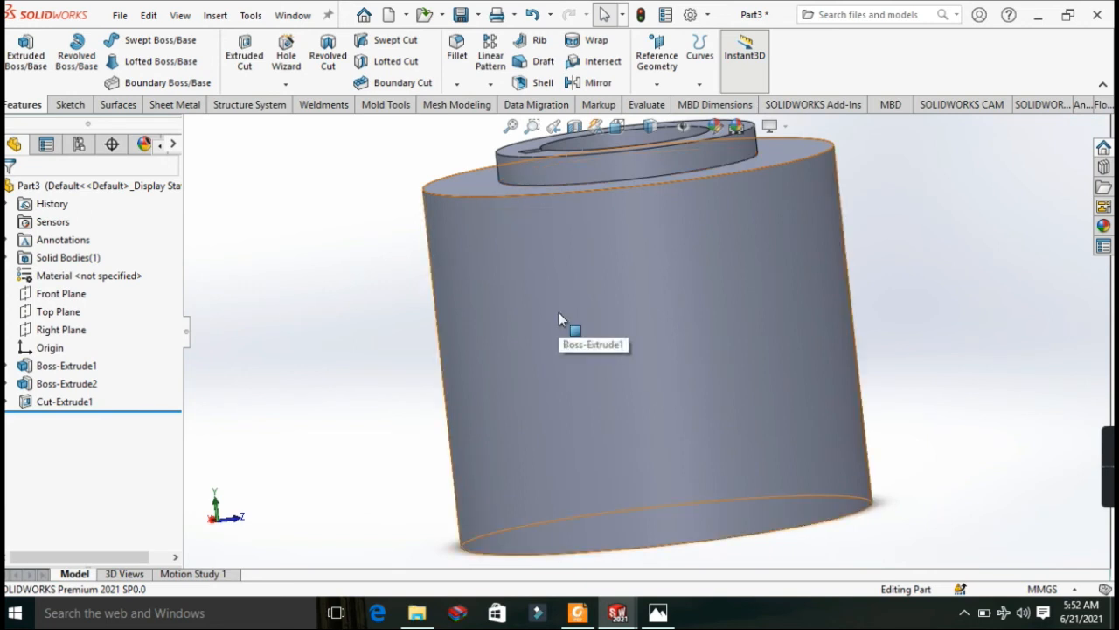
{"action": "right_click", "coordinate": [72, 295]}
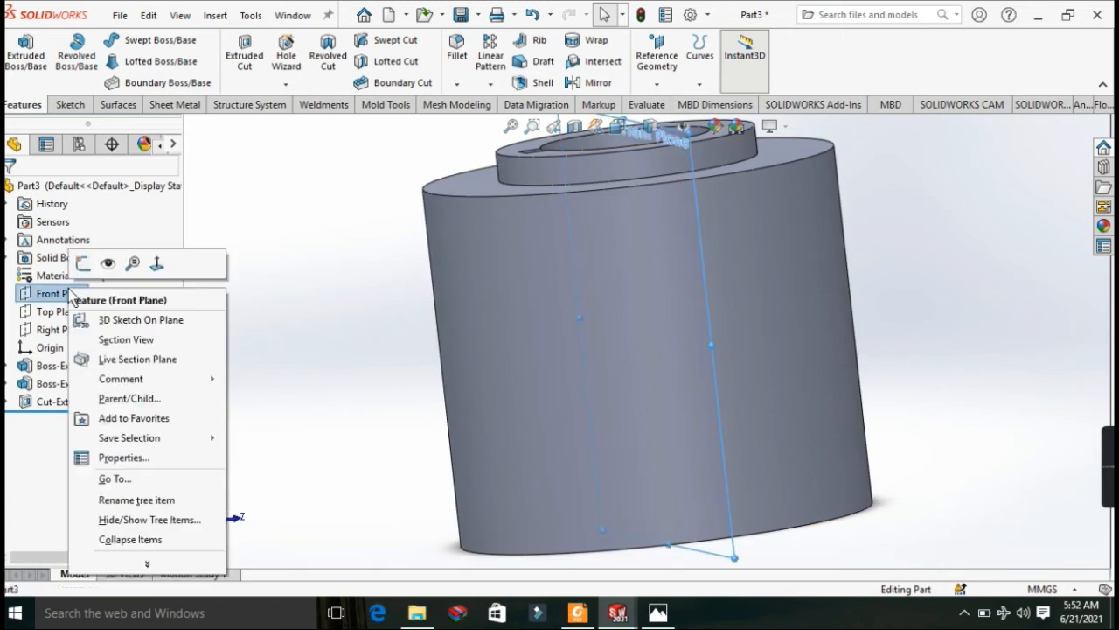
{"action": "left_click", "coordinate": [156, 264]}
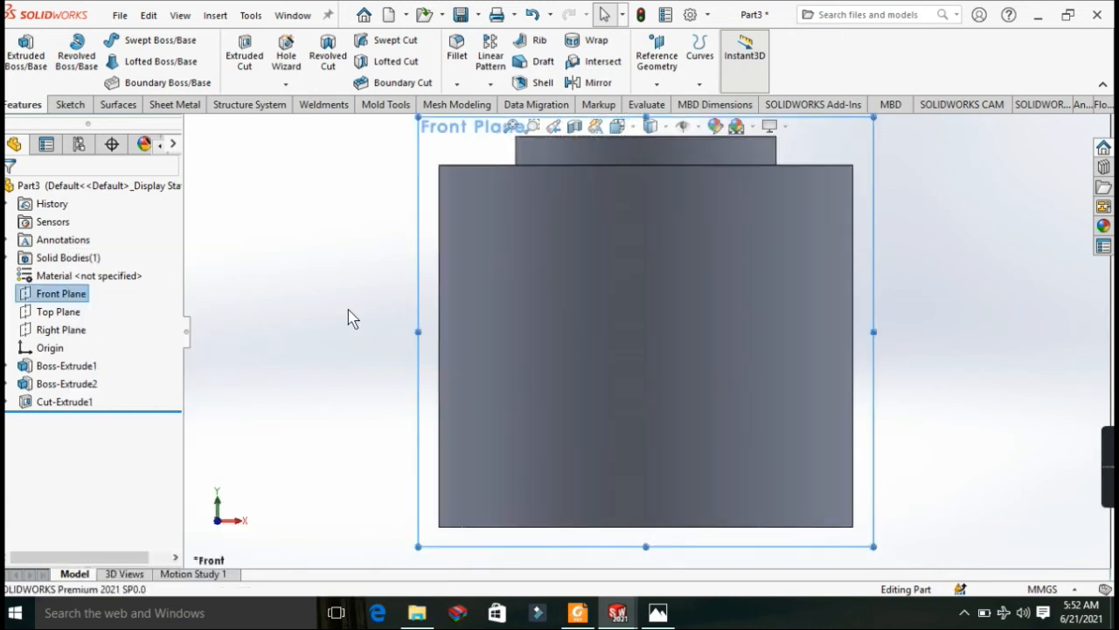
{"action": "left_click", "coordinate": [661, 614]}
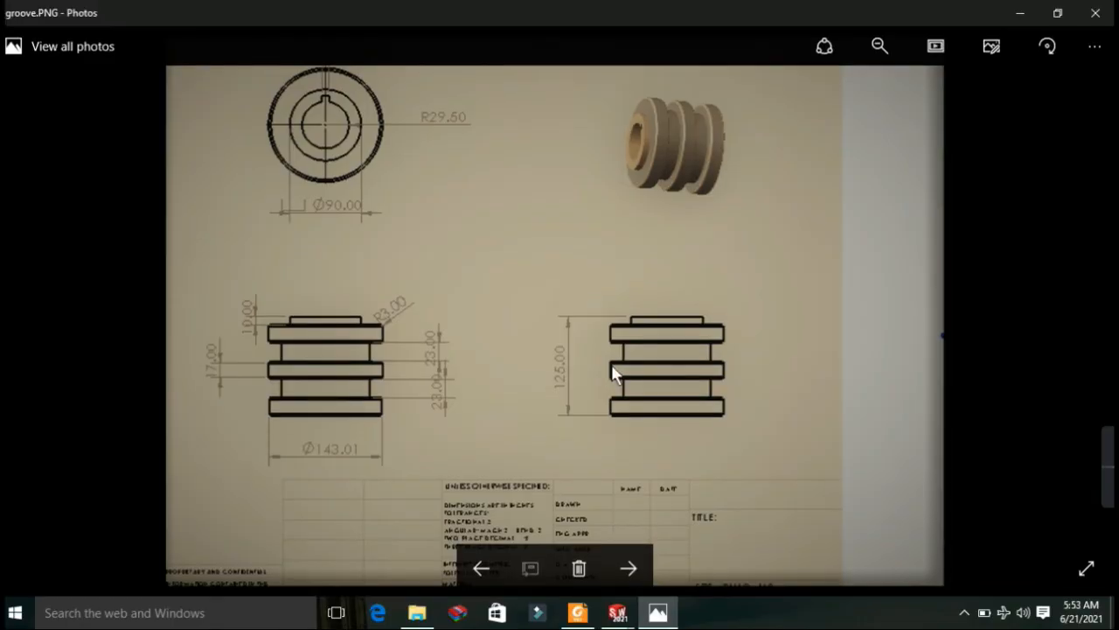
{"action": "left_click", "coordinate": [1020, 13]}
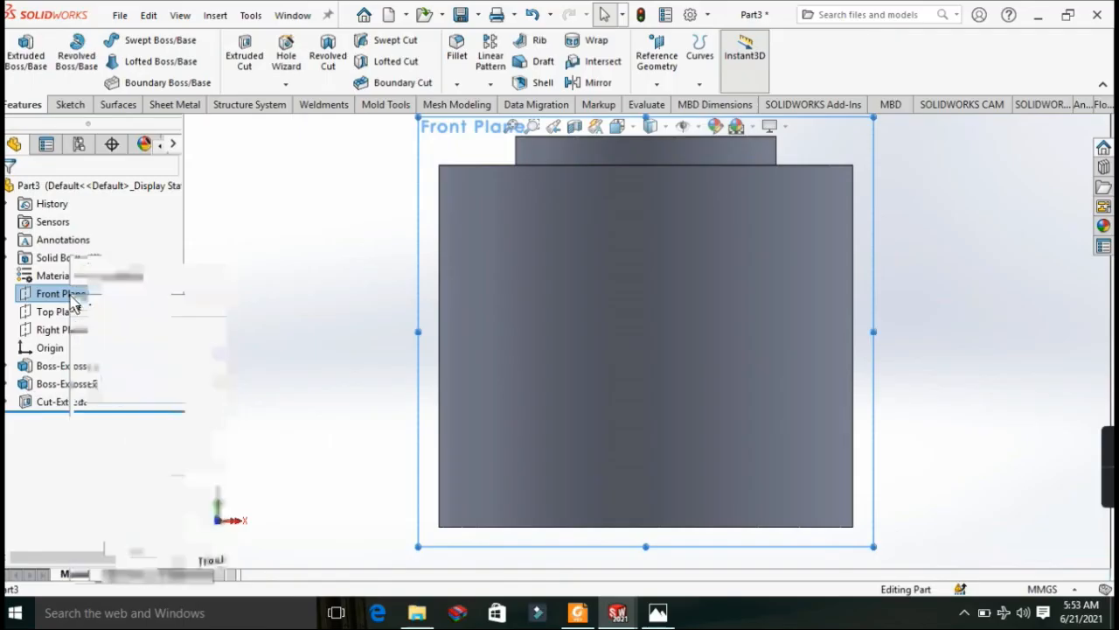
{"action": "left_click", "coordinate": [82, 273]}
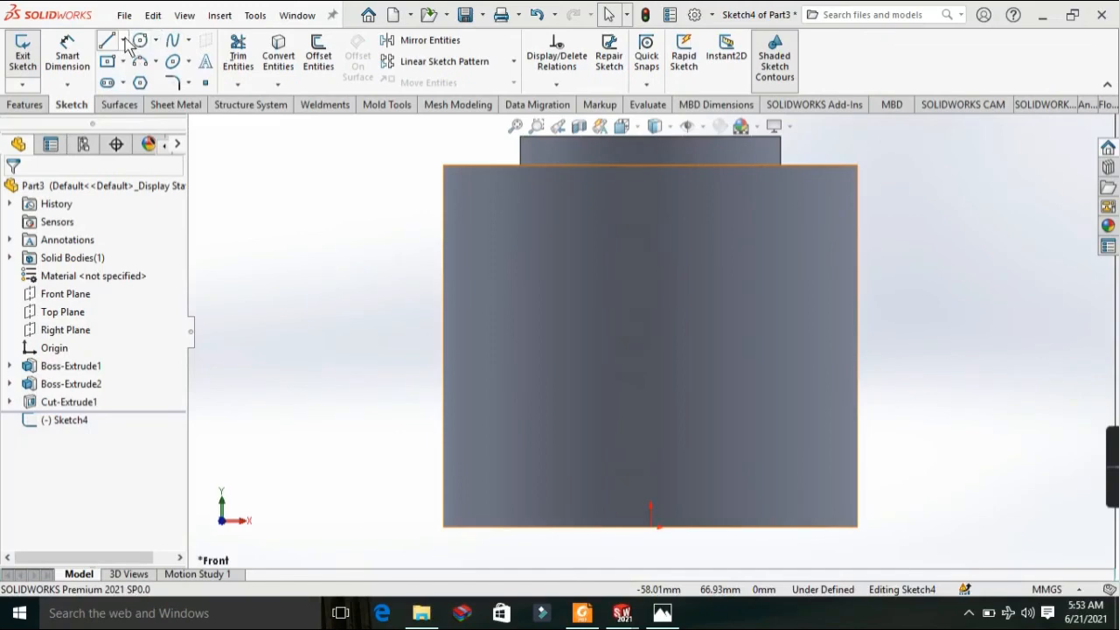
Draw a vertical centerline from the midpoint of the hub's top edge down to the origin.
{"action": "left_click", "coordinate": [123, 40]}
{"action": "left_click", "coordinate": [142, 80]}
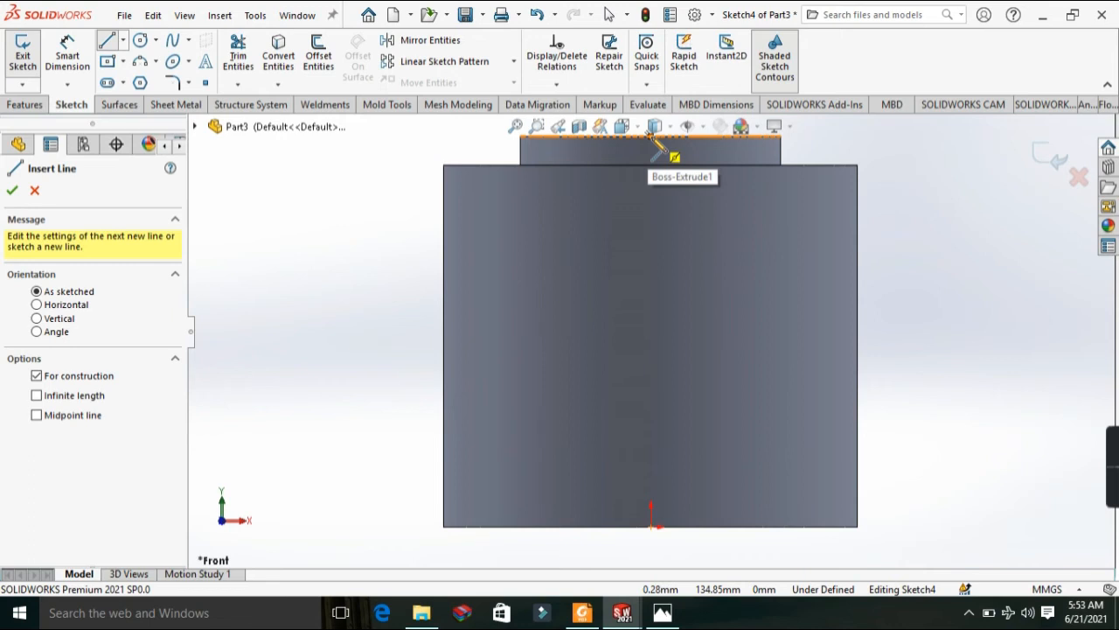
{"action": "left_click_drag", "start_coordinate": [650, 137], "coordinate": [651, 527]}
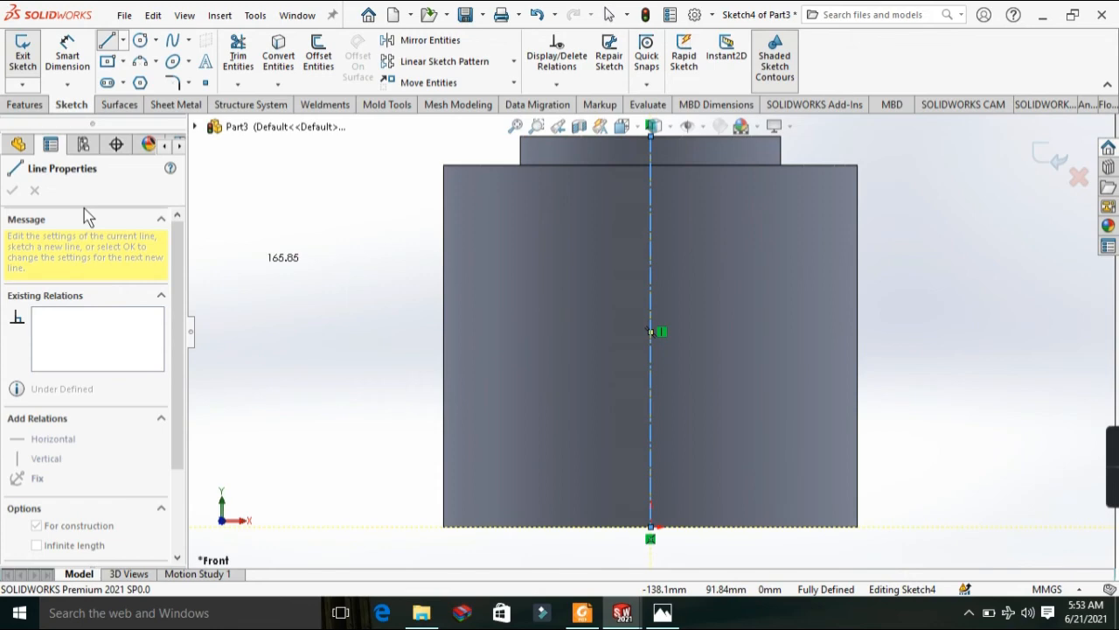
{"action": "key", "text": "Escape"}
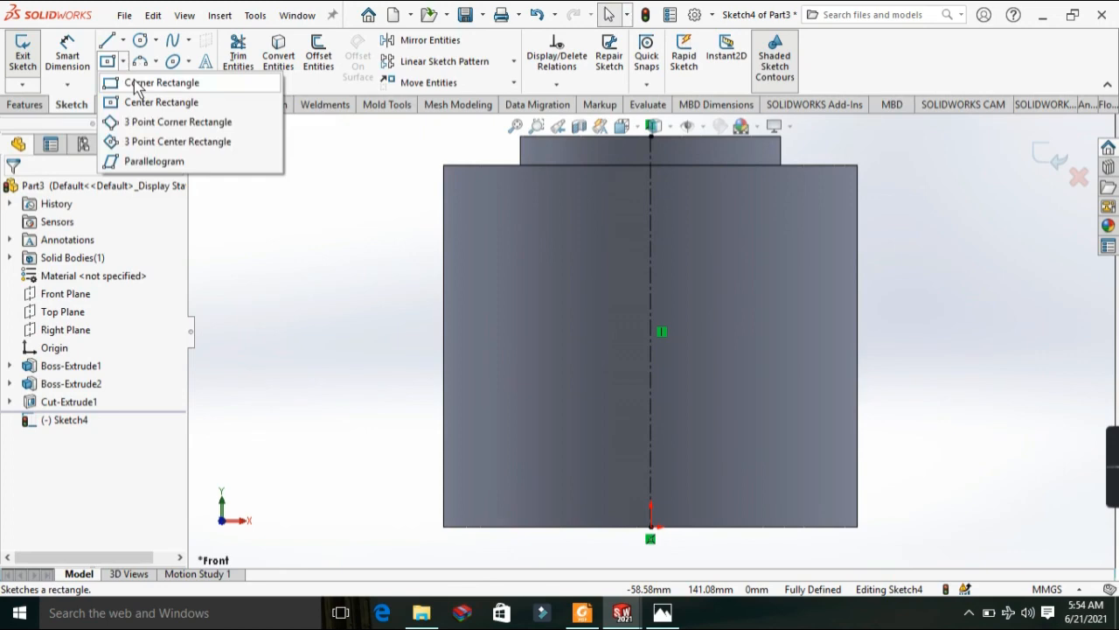
Sketch two corner rectangles against the cylinder's side edge, one above the other, and dimension the lower one 23 mm above the base corner.
{"action": "left_click", "coordinate": [137, 84]}
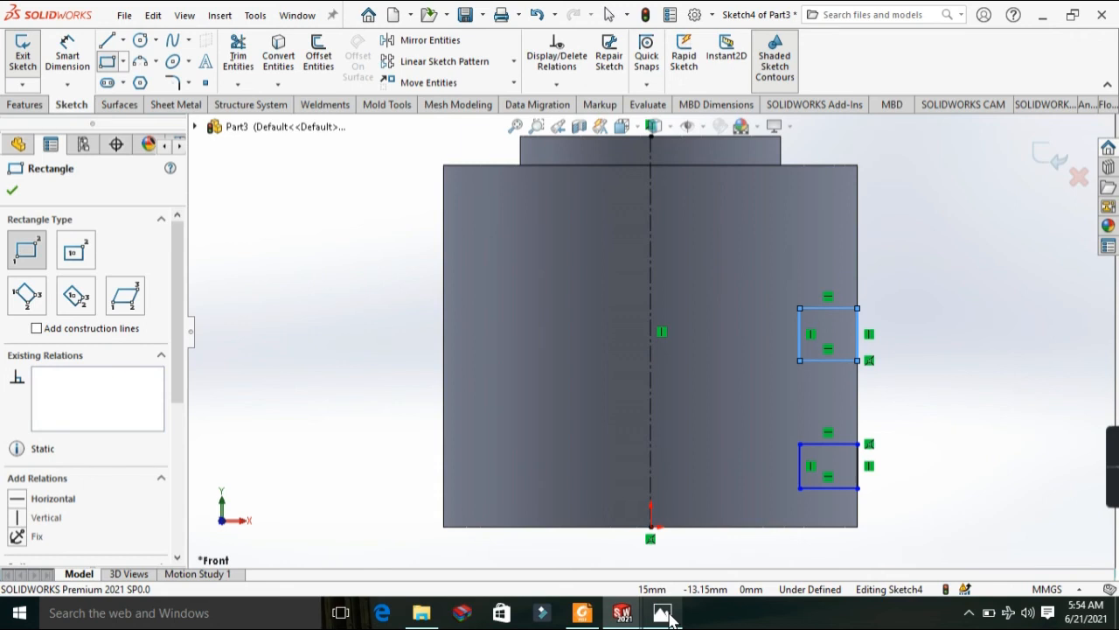
{"action": "left_click", "coordinate": [11, 191]}
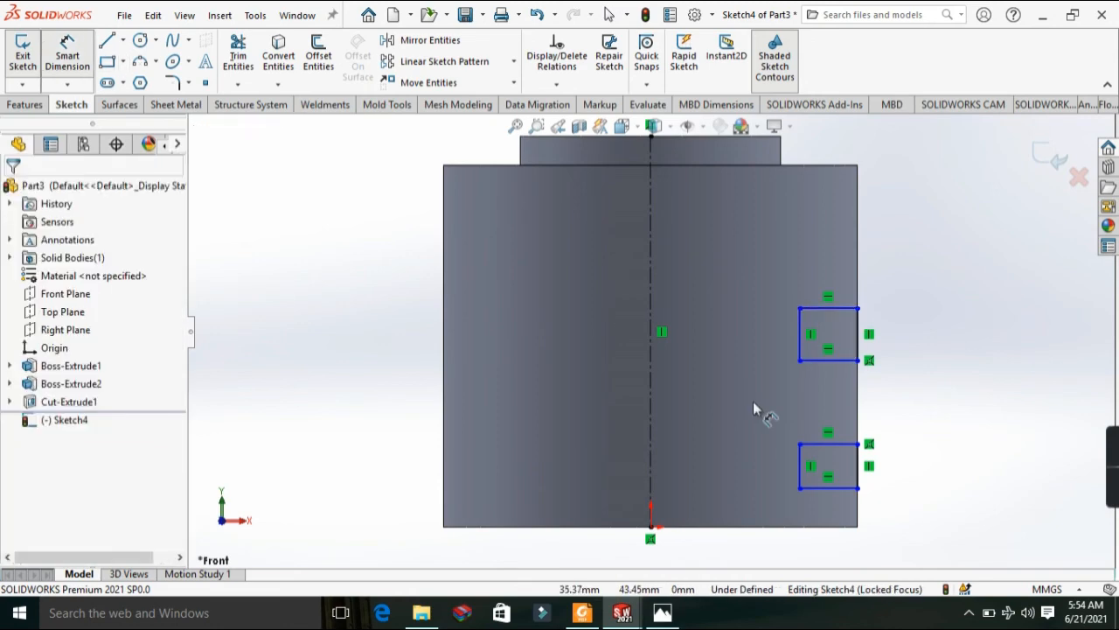
{"action": "left_click", "coordinate": [858, 527]}
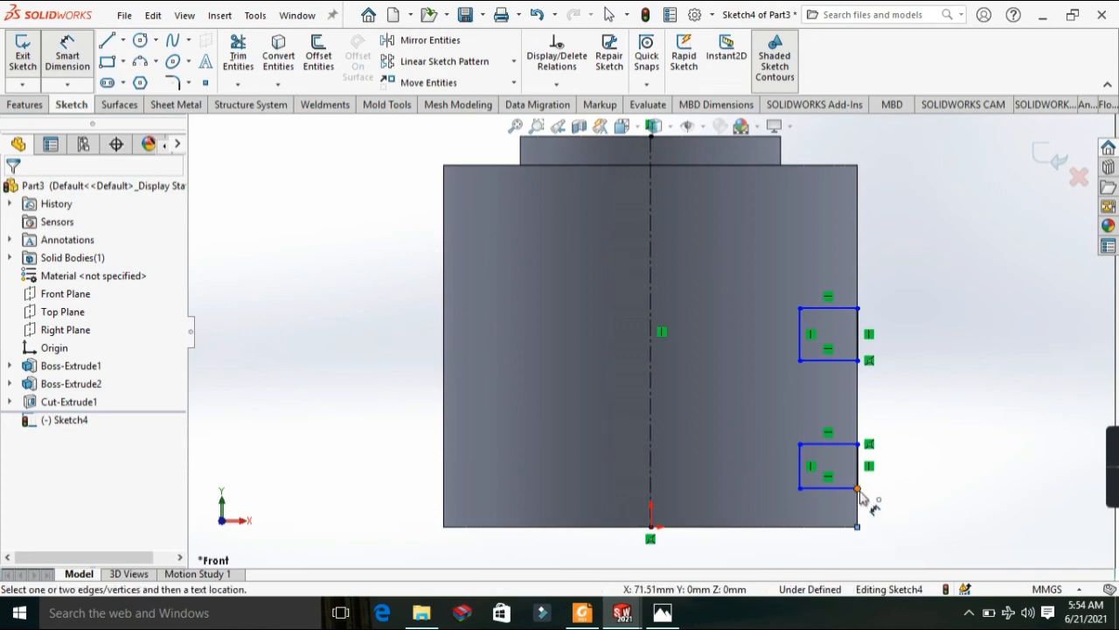
{"action": "left_click", "coordinate": [859, 490]}
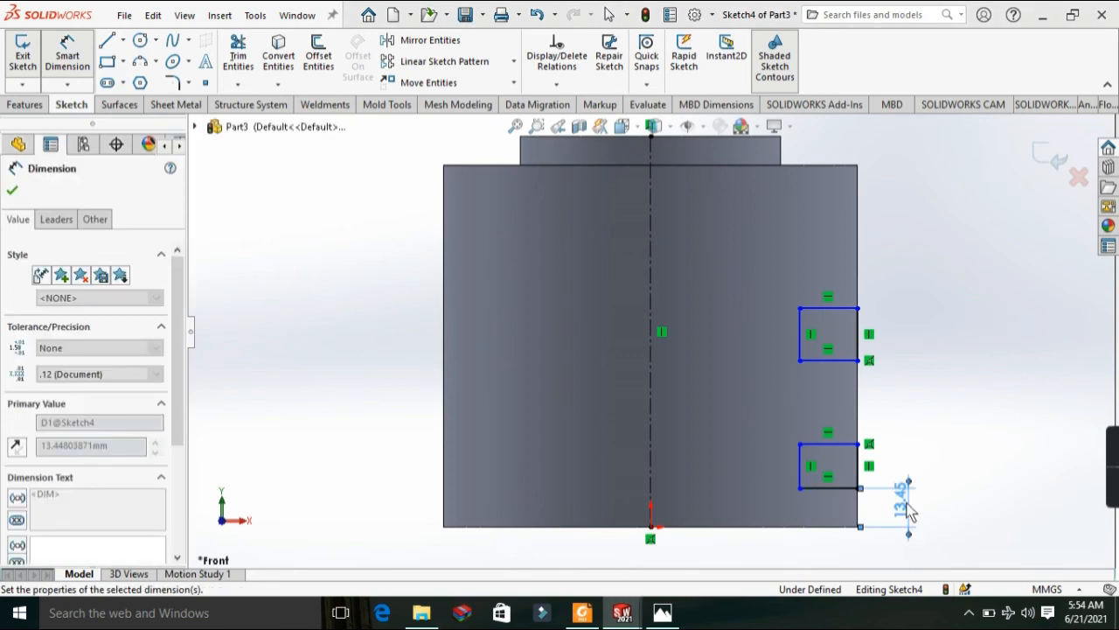
{"action": "key", "text": "Return"}
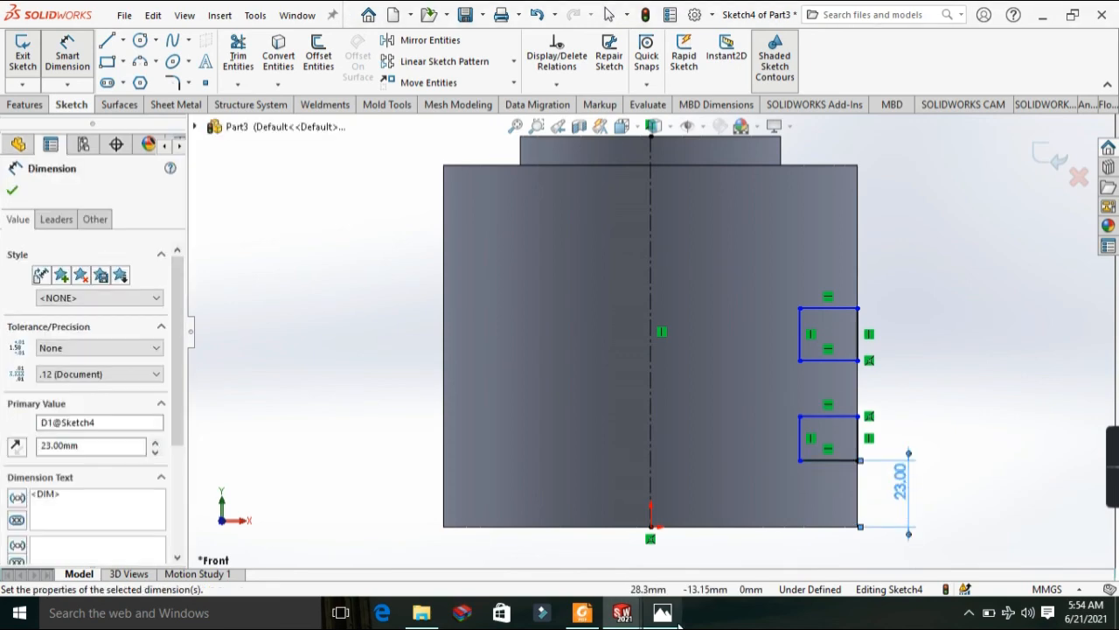
Check the groove spacing in groove.PNG and dimension the gap between the two rectangles to 23 mm.
{"action": "left_click", "coordinate": [678, 620]}
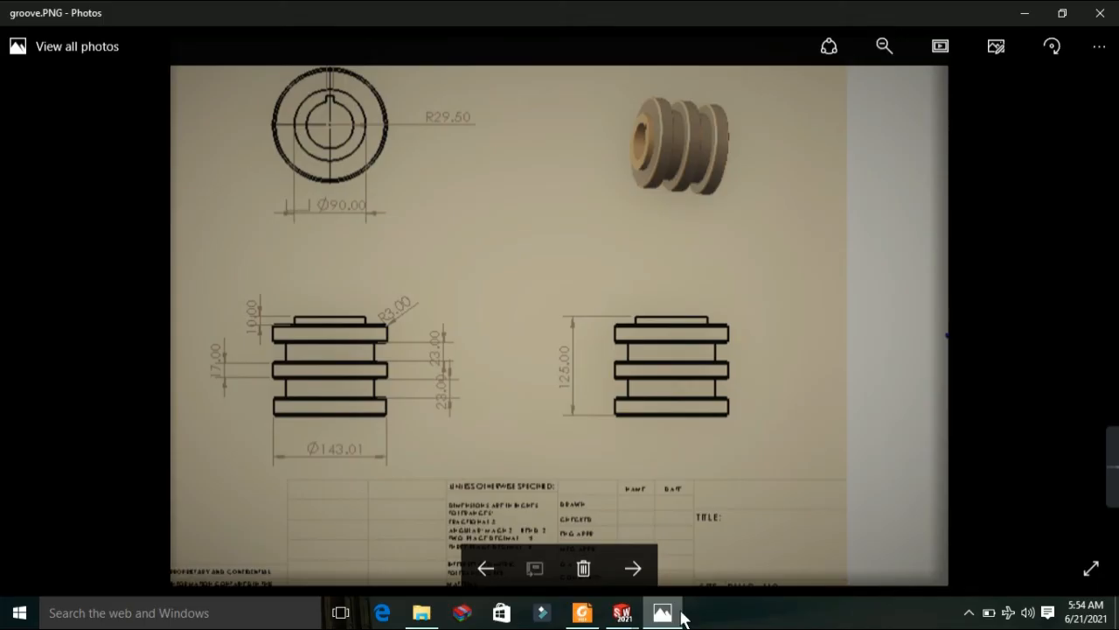
{"action": "left_click", "coordinate": [1024, 15]}
{"action": "left_click", "coordinate": [859, 360]}
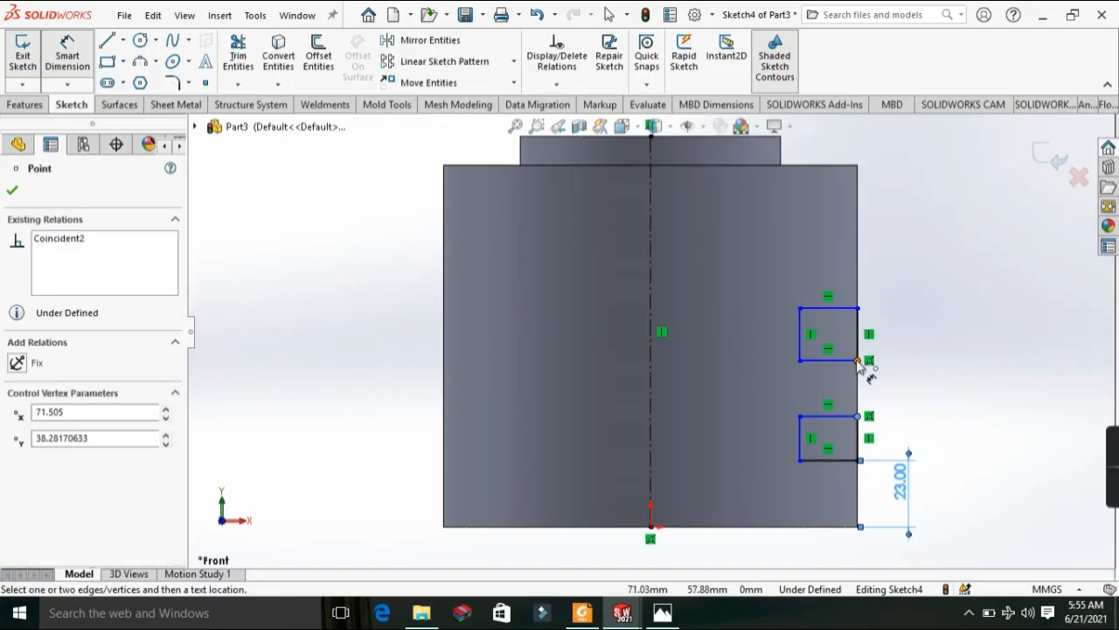
{"action": "left_click", "coordinate": [859, 415]}
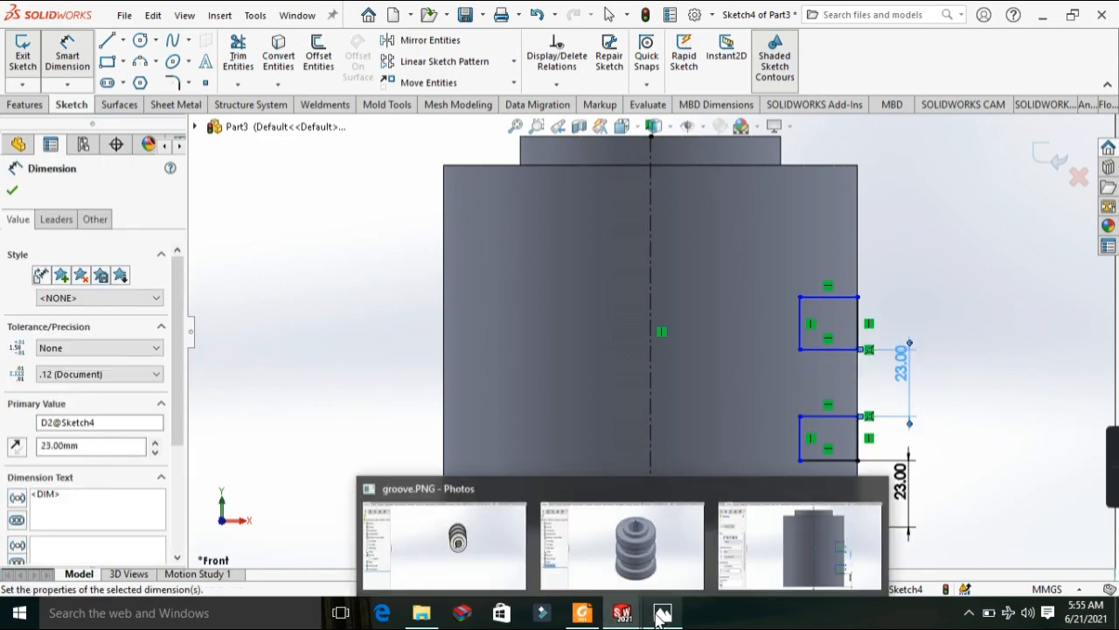
{"action": "left_click", "coordinate": [661, 615]}
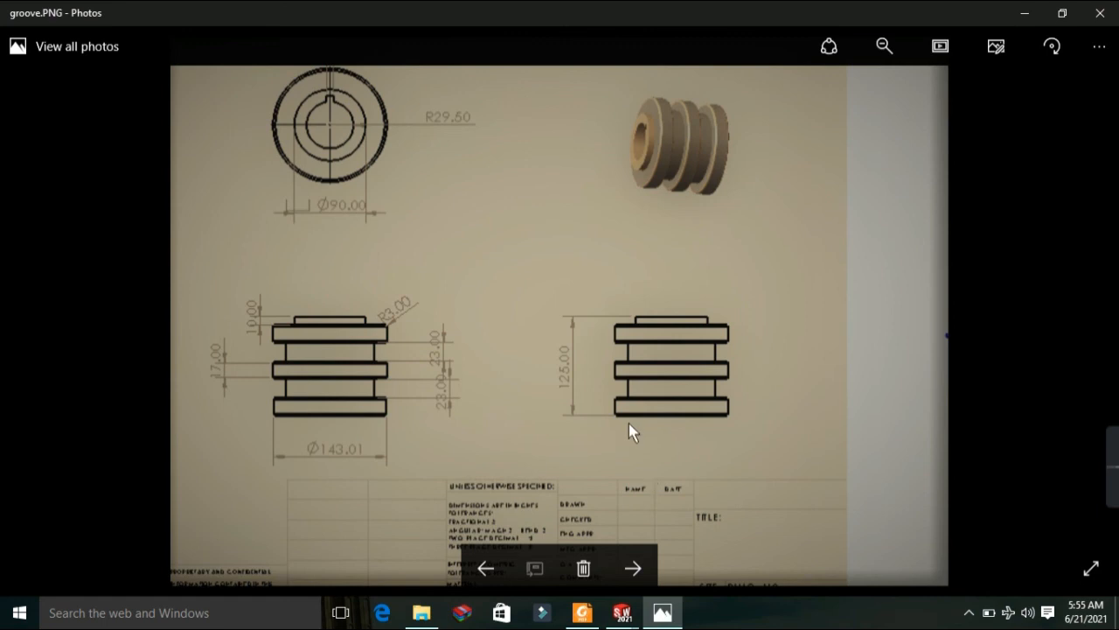
{"action": "left_click", "coordinate": [1026, 14]}
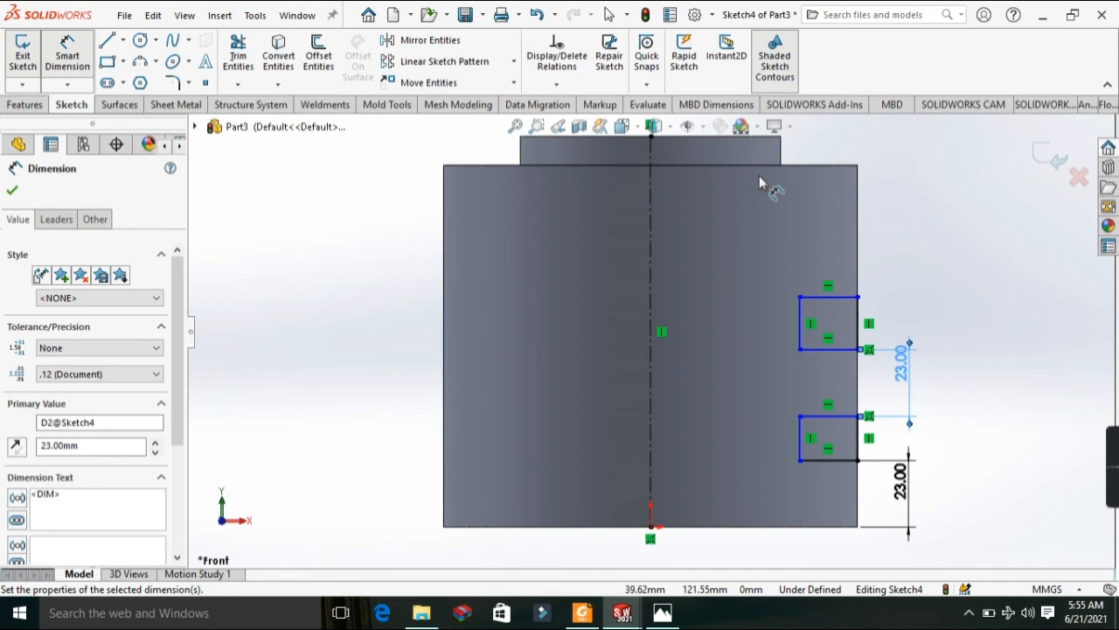
{"action": "key", "text": "Escape"}
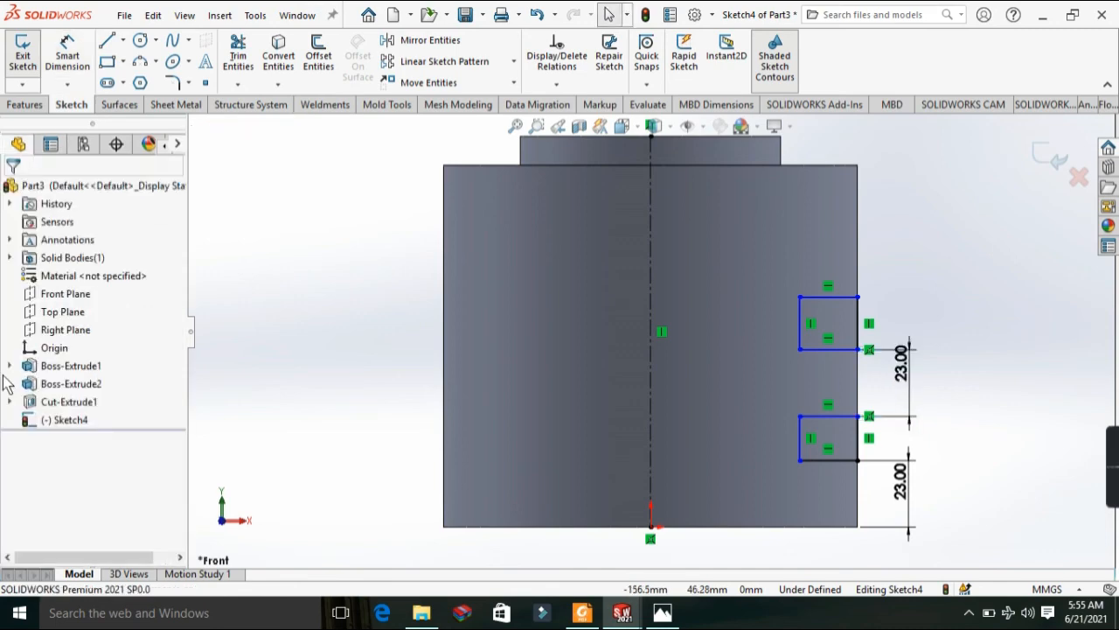
Edit the main cylinder's extrusion to a blind depth of 115 mm, checking it against groove.PNG.
{"action": "left_click", "coordinate": [9, 365]}
{"action": "right_click", "coordinate": [70, 383]}
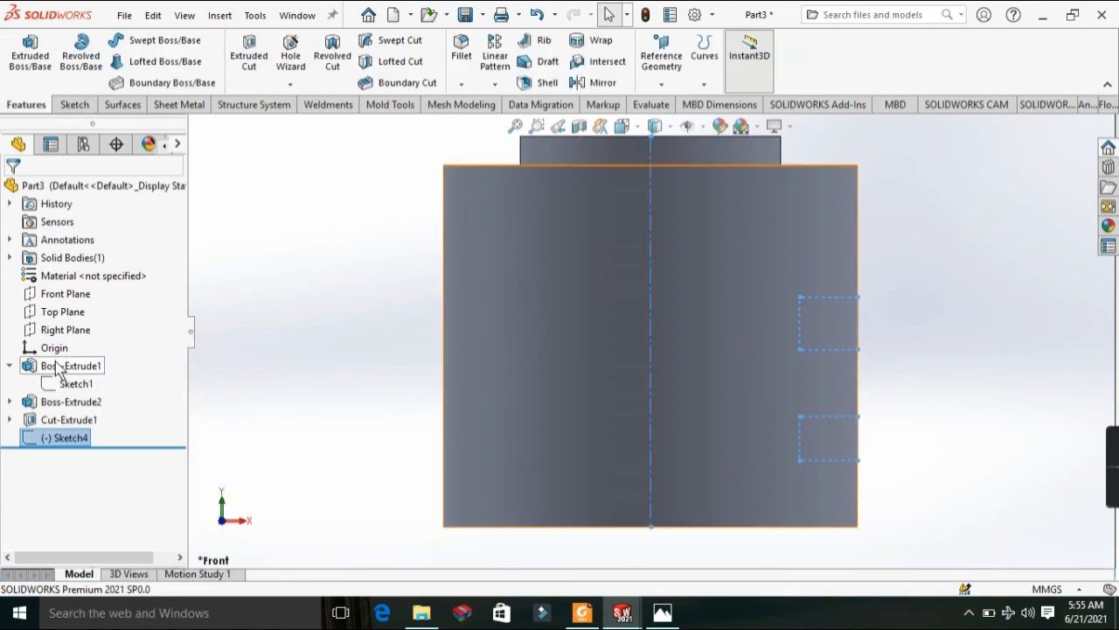
{"action": "right_click", "coordinate": [57, 363]}
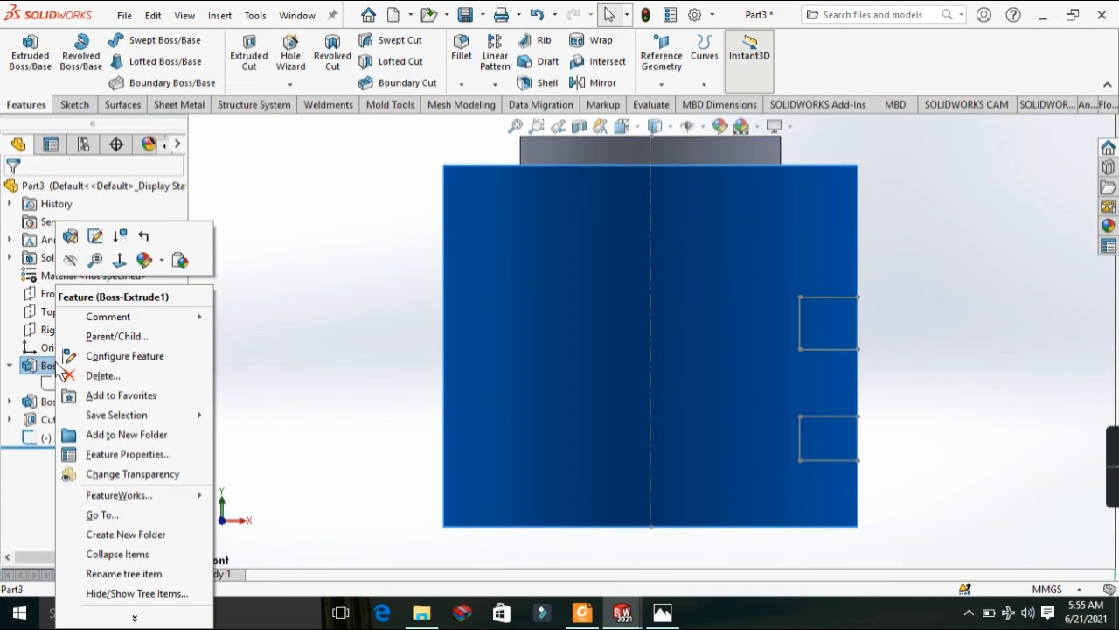
{"action": "left_click", "coordinate": [70, 235]}
{"action": "type", "text": "1"}
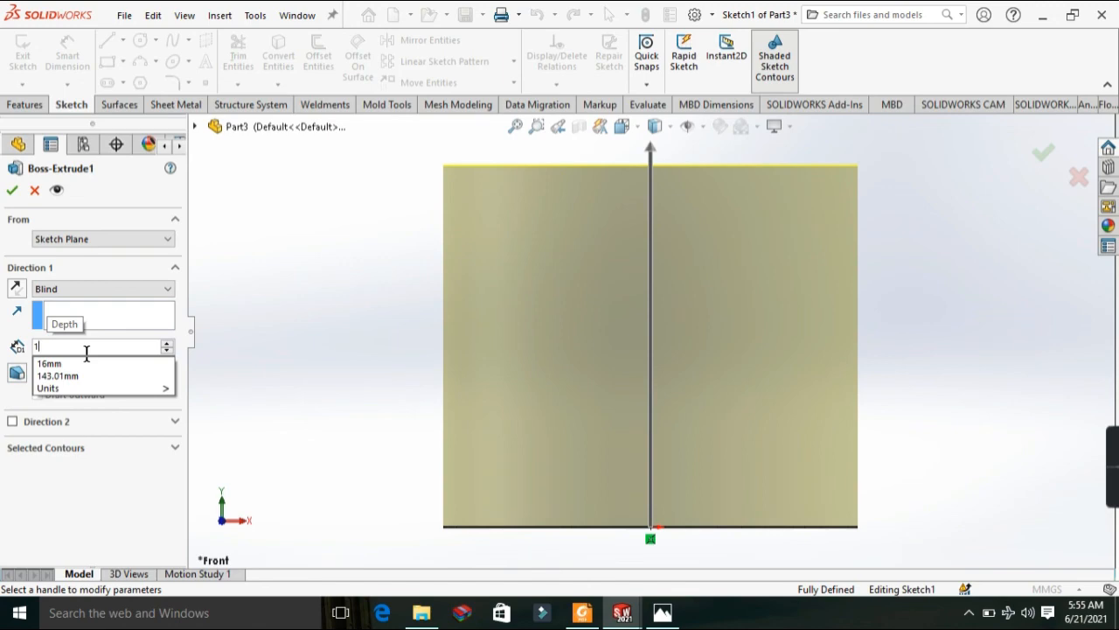
{"action": "type", "text": "15"}
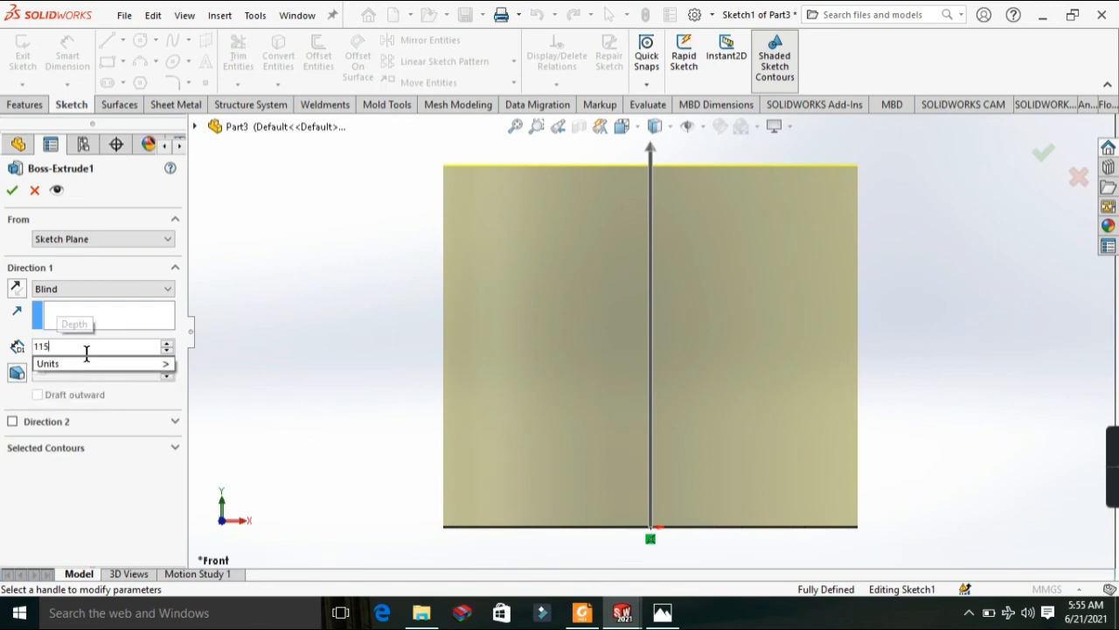
{"action": "key", "text": "Return"}
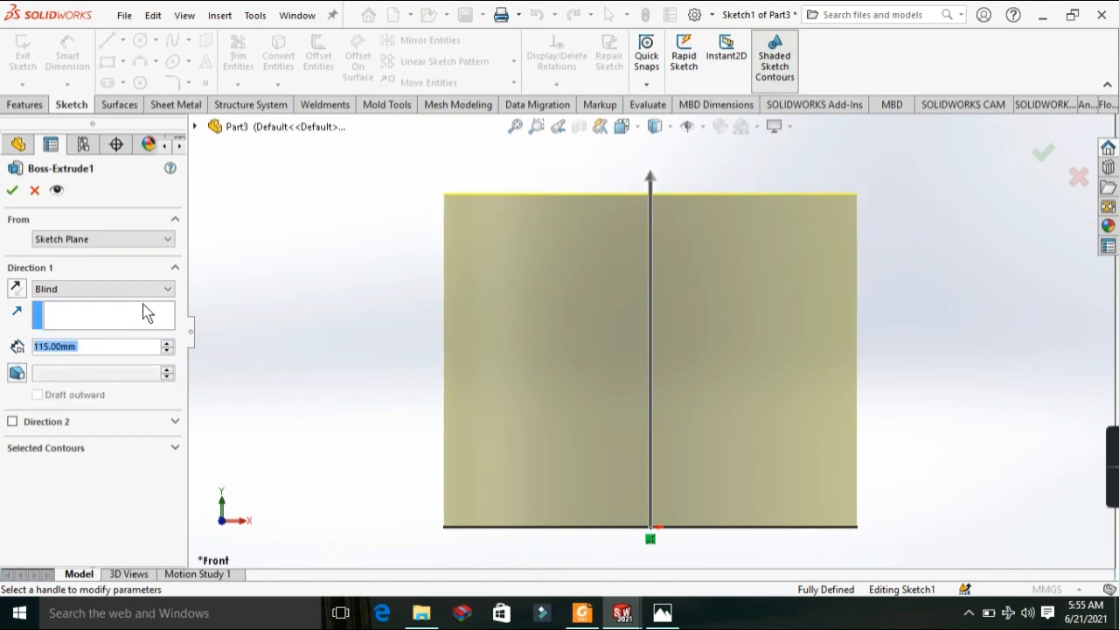
{"action": "left_click", "coordinate": [666, 617]}
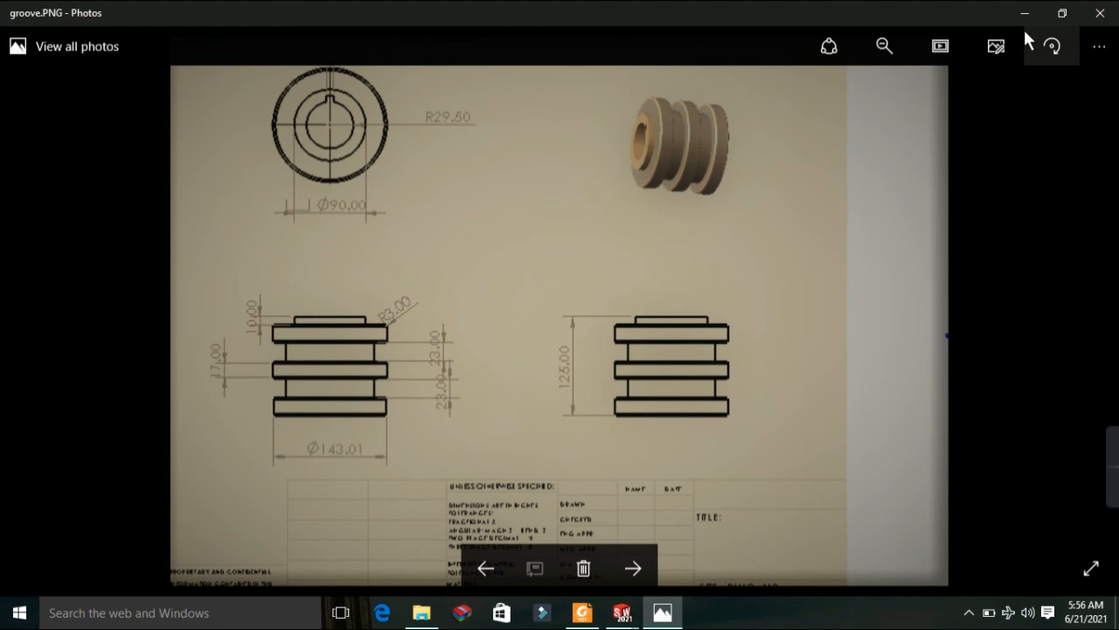
{"action": "left_click", "coordinate": [1025, 13]}
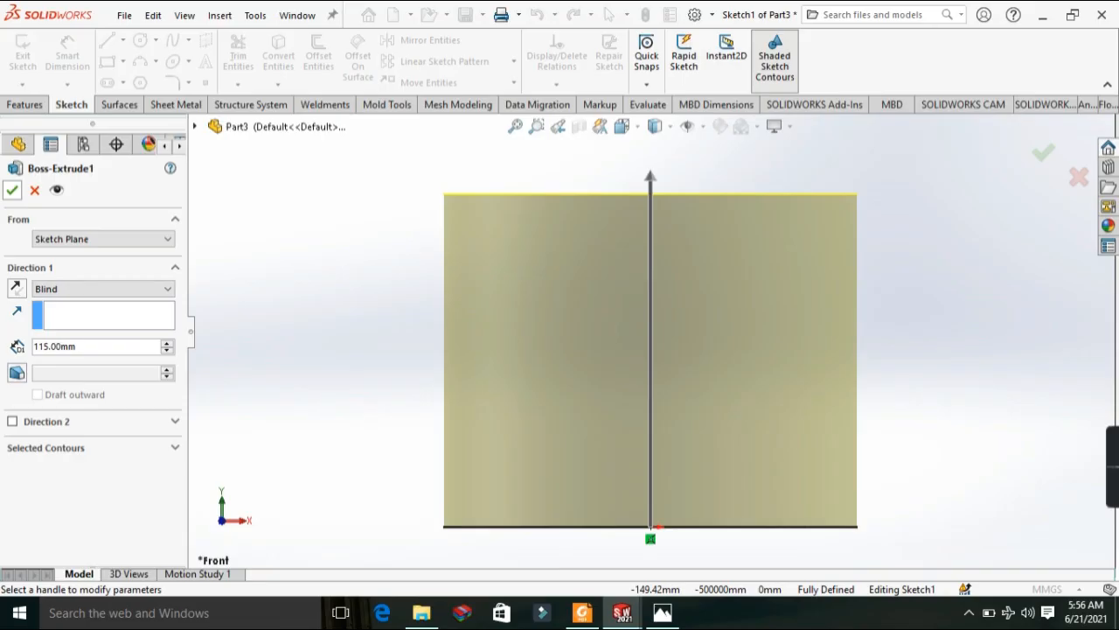
{"action": "left_click", "coordinate": [12, 189]}
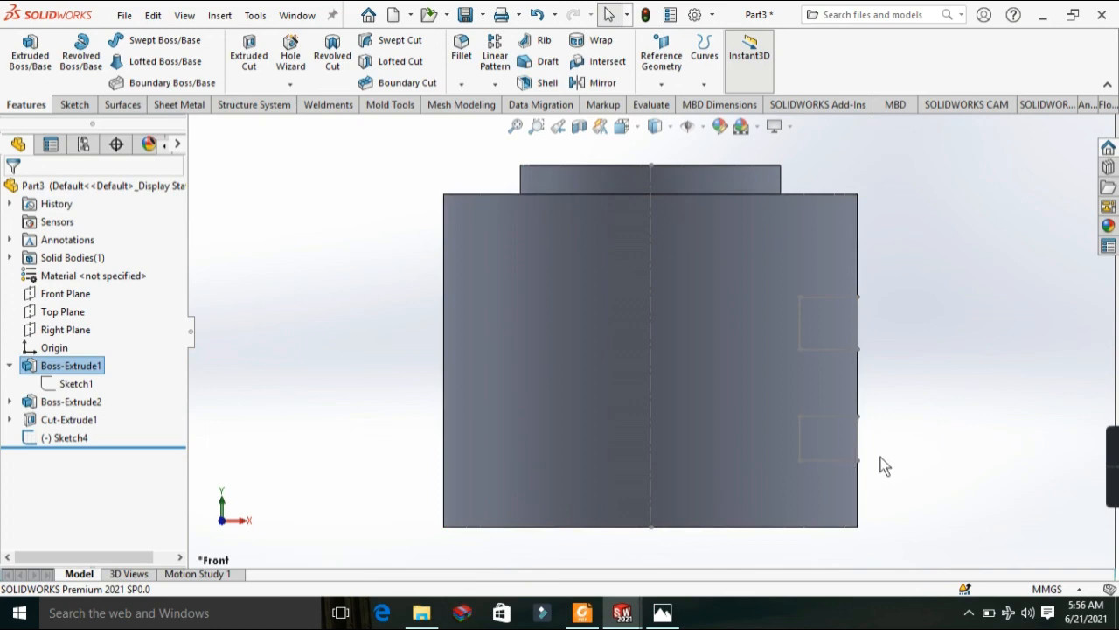
In the groove sketch, dimension the lower rectangle's height and the upper rectangle's distance from the cylinder's top edge to 23 mm each, consulting groove.PNG.
{"action": "left_click", "coordinate": [651, 616]}
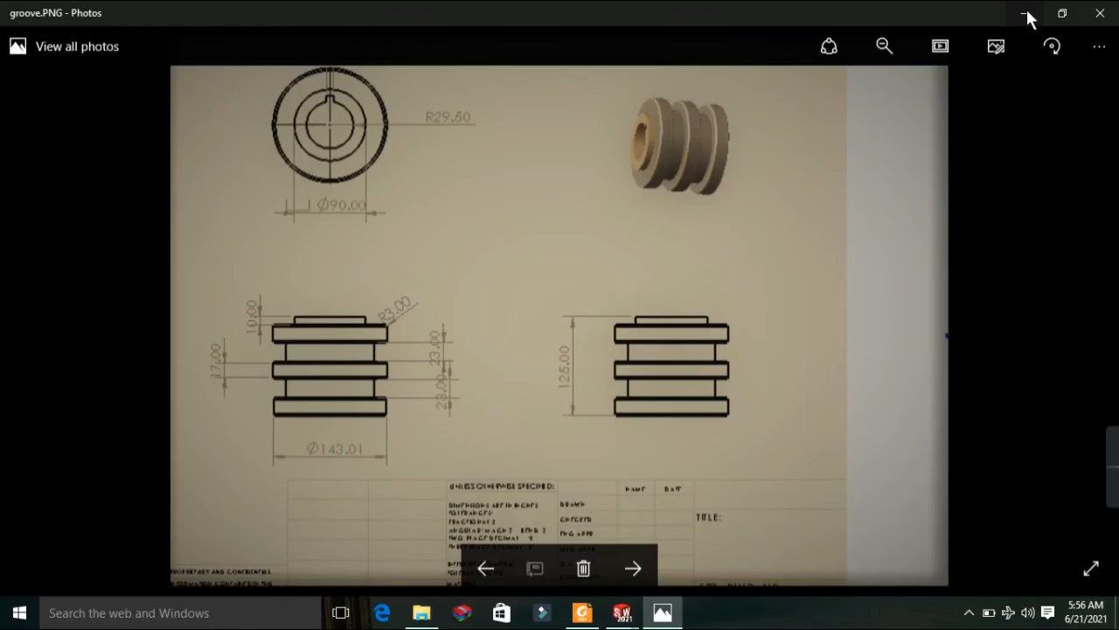
{"action": "left_click", "coordinate": [1027, 14]}
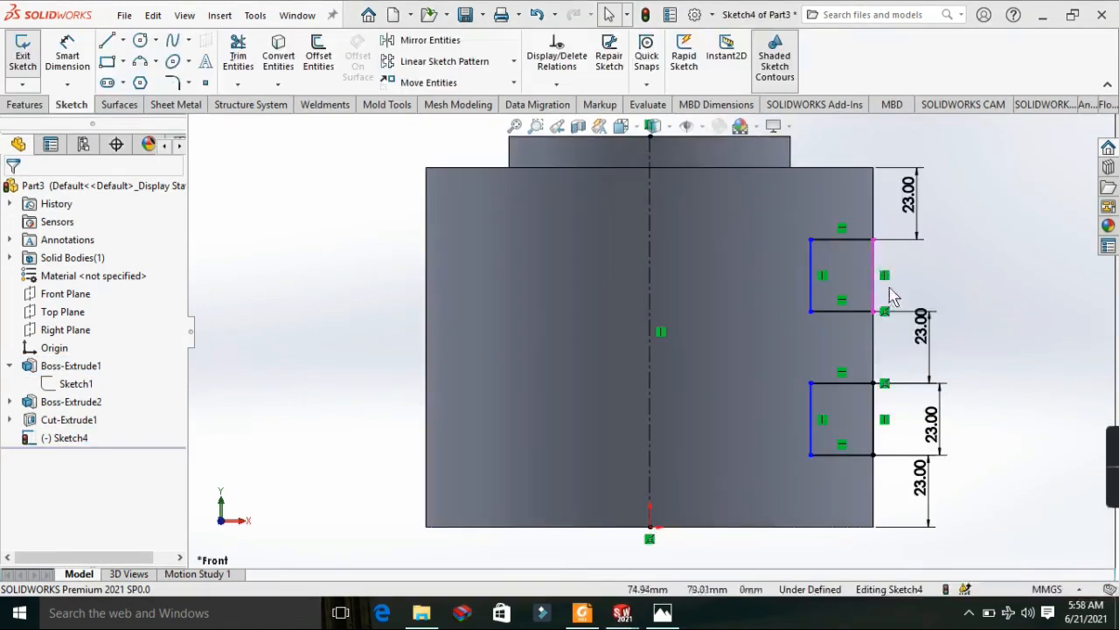
{"action": "left_click", "coordinate": [924, 325]}
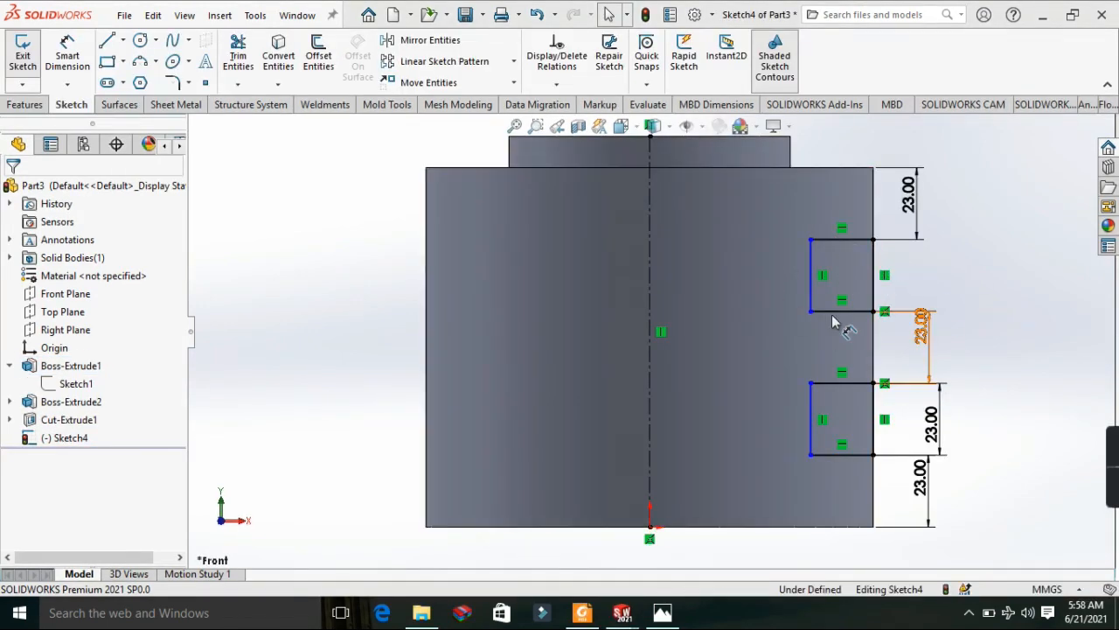
{"action": "key", "text": "Escape"}
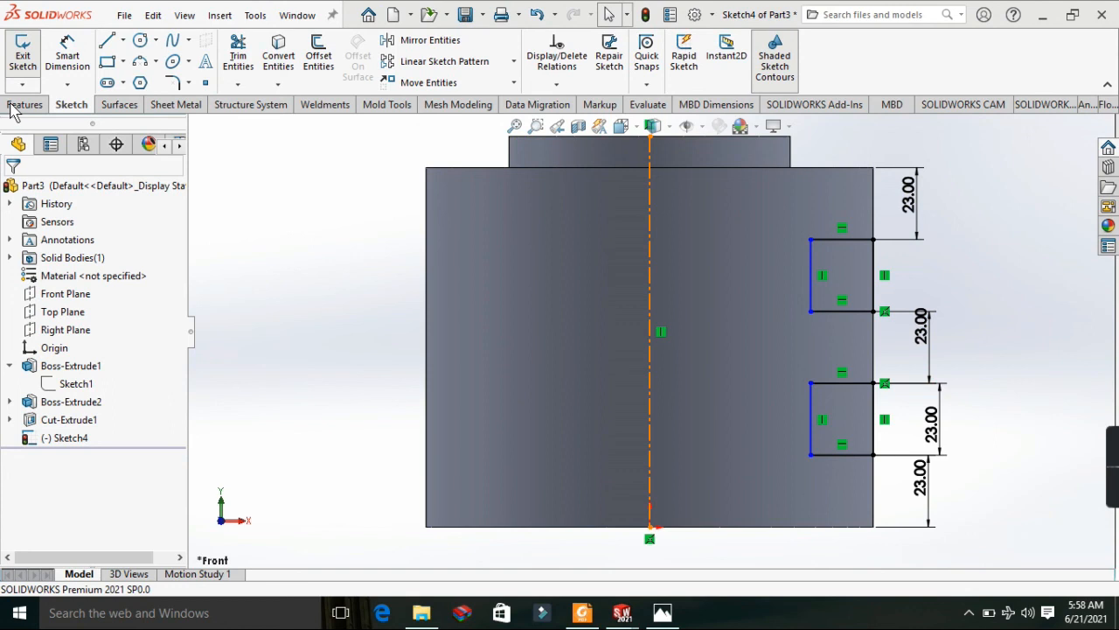
Revolve-cut the two rectangles 360 degrees about the vertical centerline to form both pulley grooves.
{"action": "left_click", "coordinate": [18, 105]}
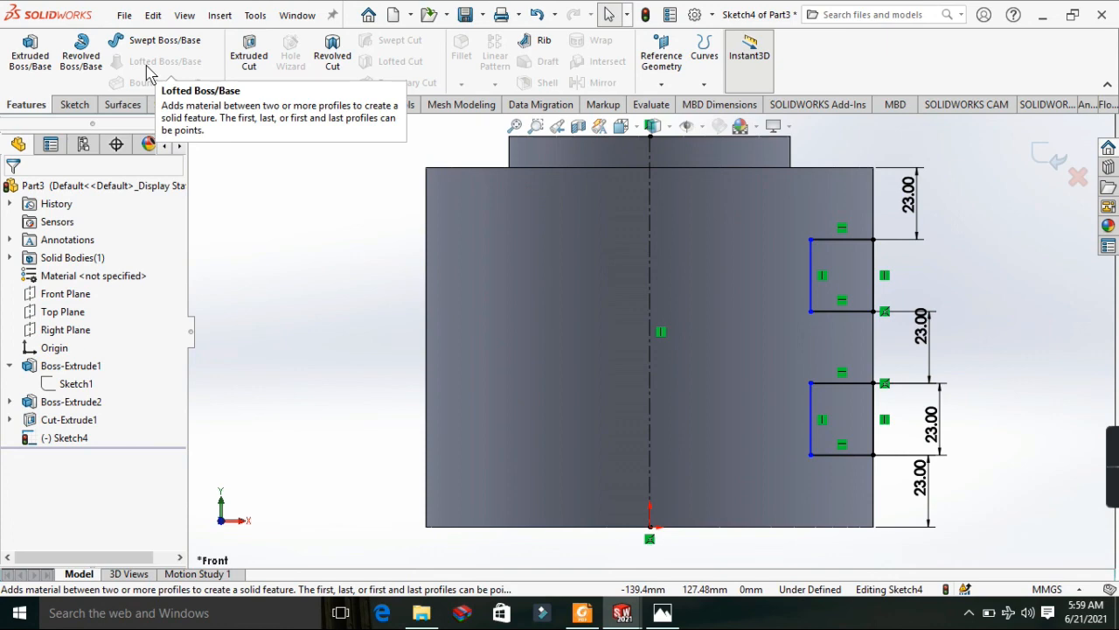
{"action": "left_click", "coordinate": [333, 54]}
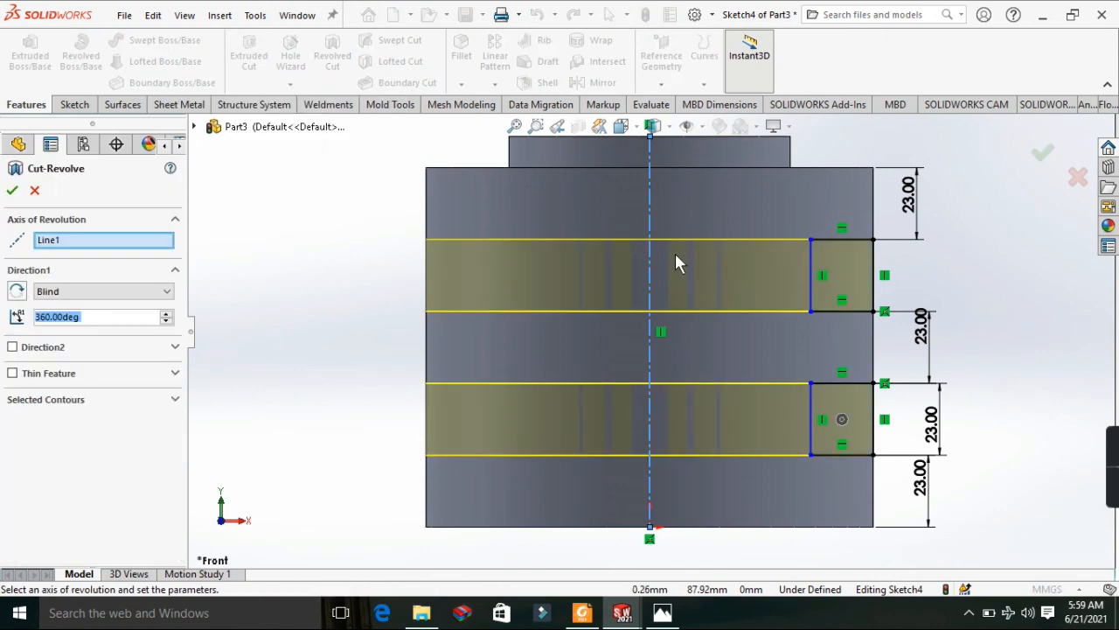
{"action": "right_click", "coordinate": [299, 216]}
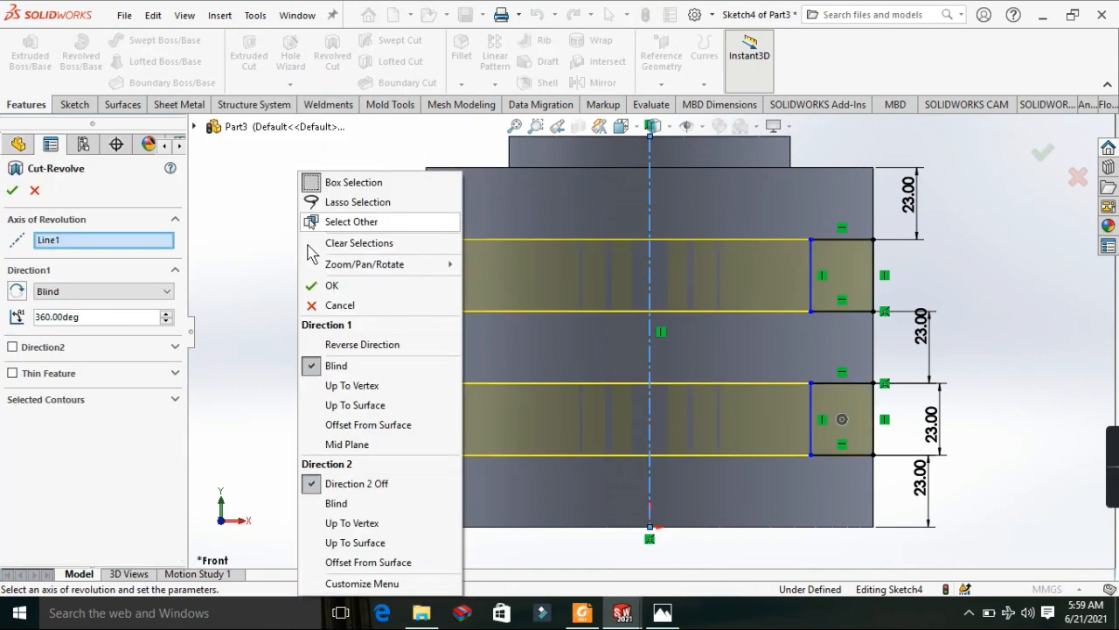
{"action": "mouse_move", "coordinate": [325, 265]}
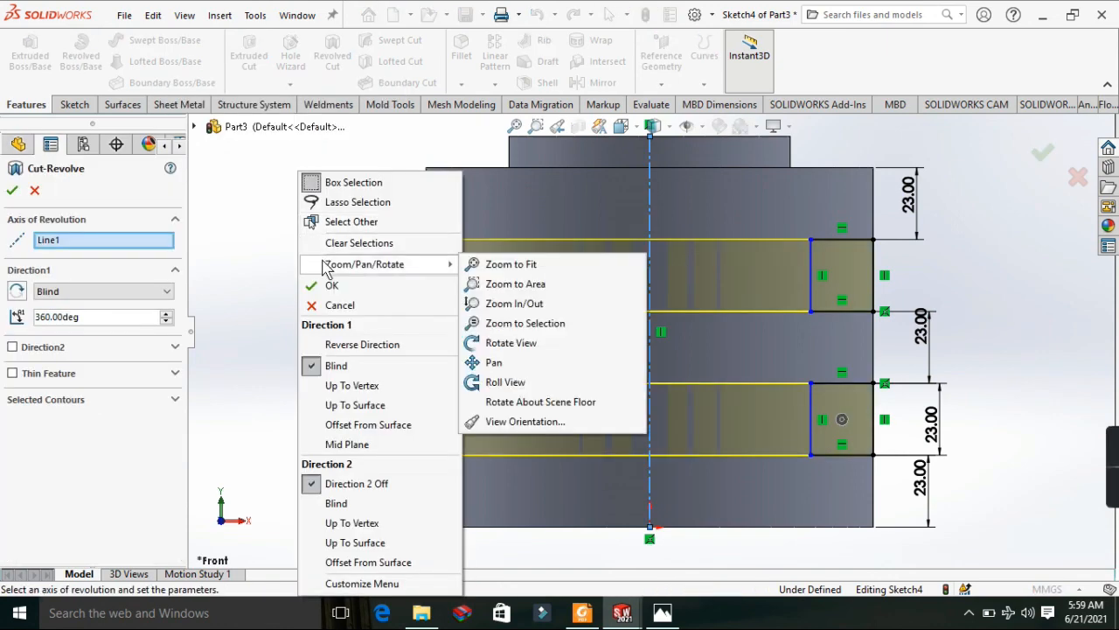
{"action": "left_click", "coordinate": [501, 343]}
{"action": "left_click_drag", "start_coordinate": [501, 343], "coordinate": [536, 312]}
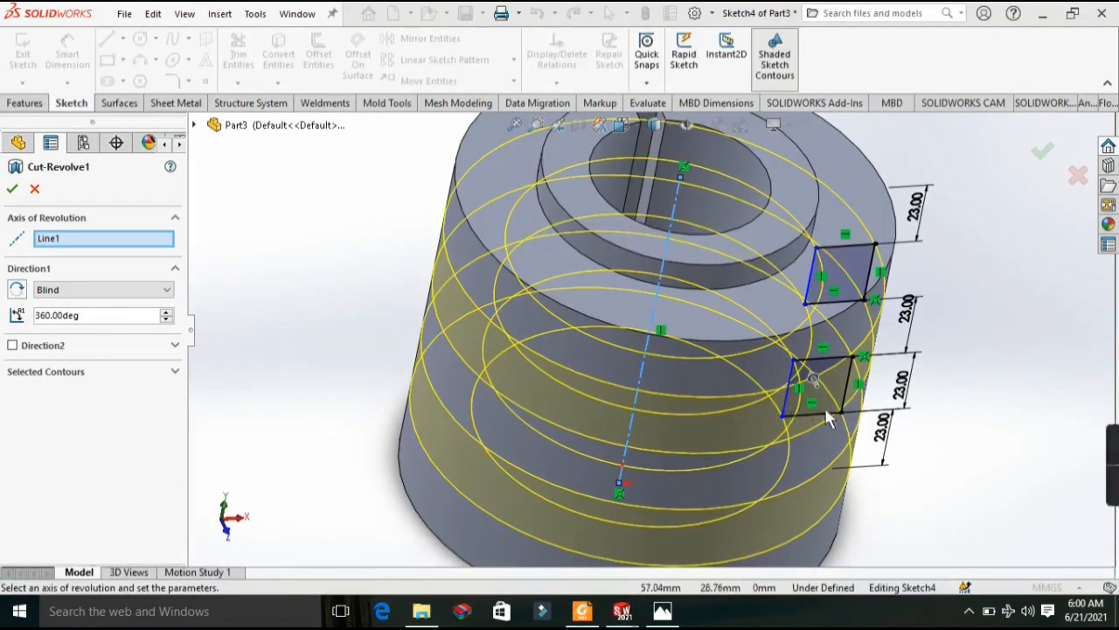
{"action": "right_click", "coordinate": [957, 389]}
{"action": "mouse_move", "coordinate": [1019, 262]}
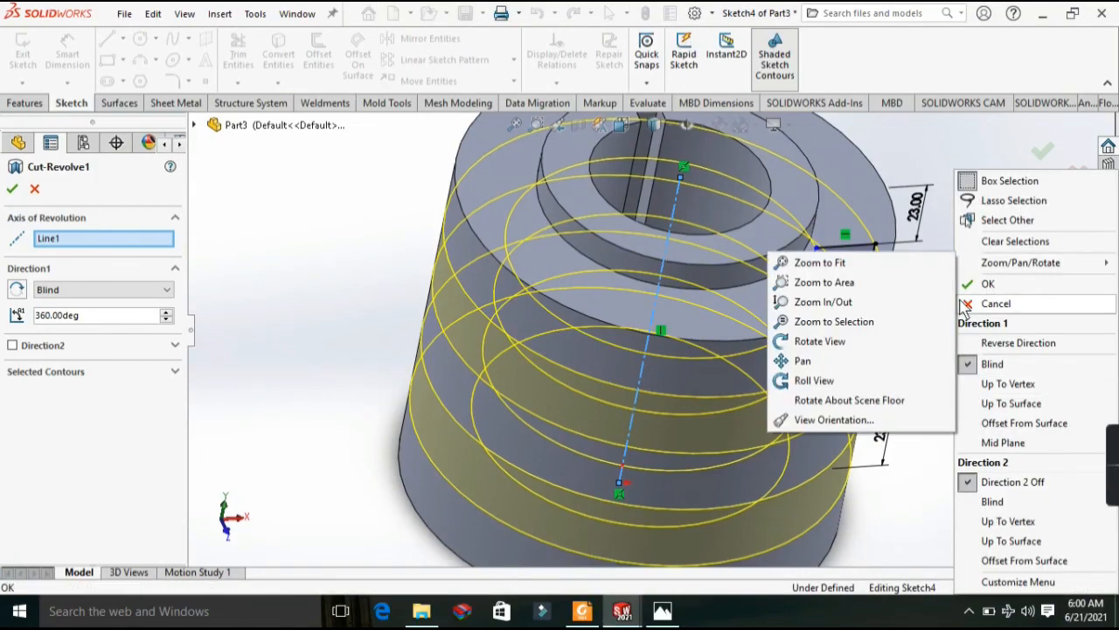
{"action": "left_click", "coordinate": [864, 343]}
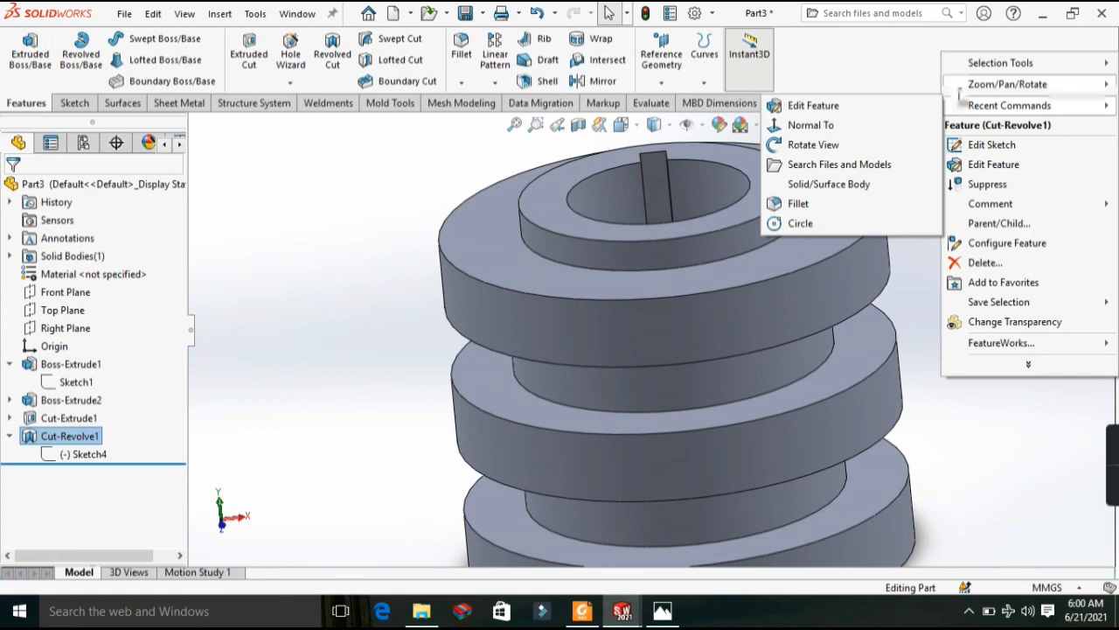
Examine the grooves, hub, bore and closed end of the new part and the double grove pulley part from several angles.
{"action": "left_click_drag", "start_coordinate": [752, 284], "coordinate": [739, 317]}
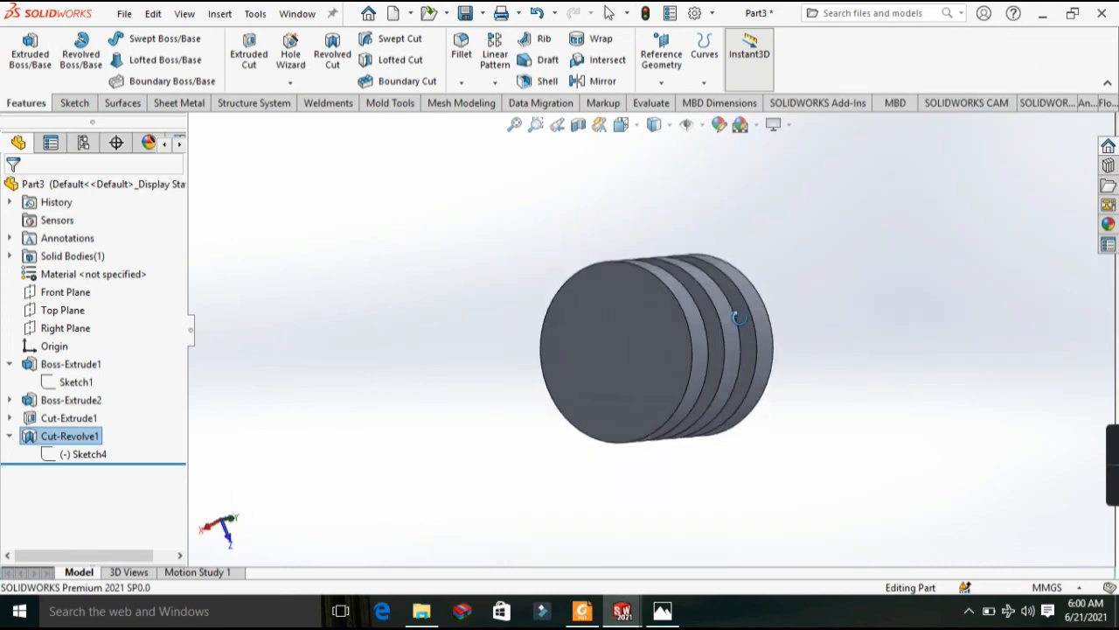
{"action": "left_click_drag", "start_coordinate": [739, 317], "coordinate": [776, 392]}
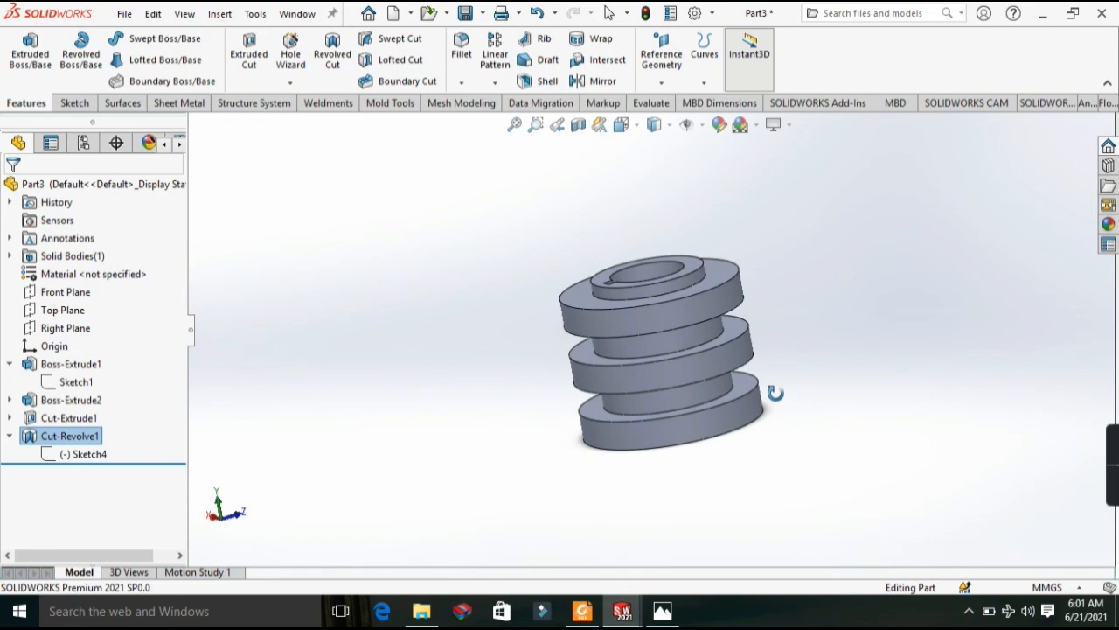
{"action": "middle_click_drag", "start_coordinate": [775, 392], "coordinate": [765, 262]}
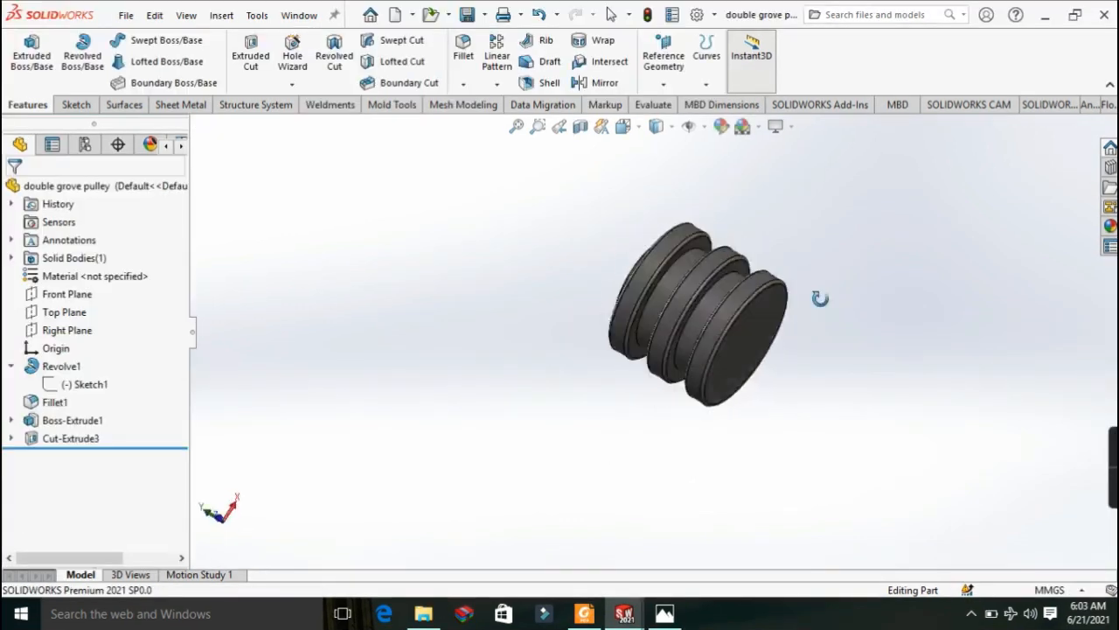
{"action": "middle_click_drag", "start_coordinate": [819, 295], "coordinate": [837, 318]}
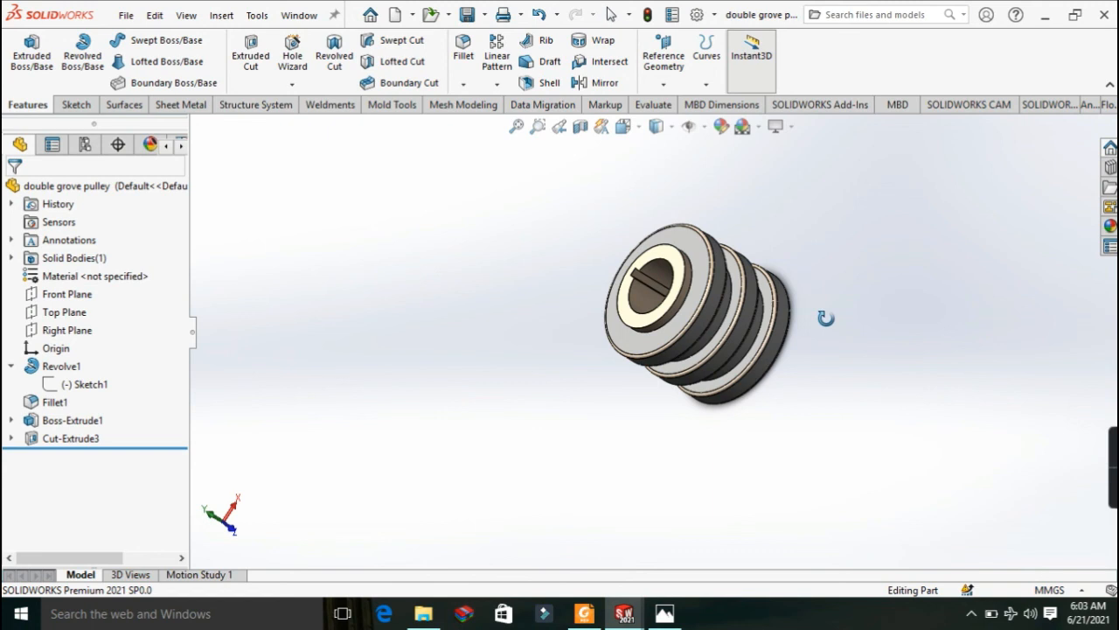
{"action": "middle_click_drag", "start_coordinate": [825, 317], "coordinate": [713, 321]}
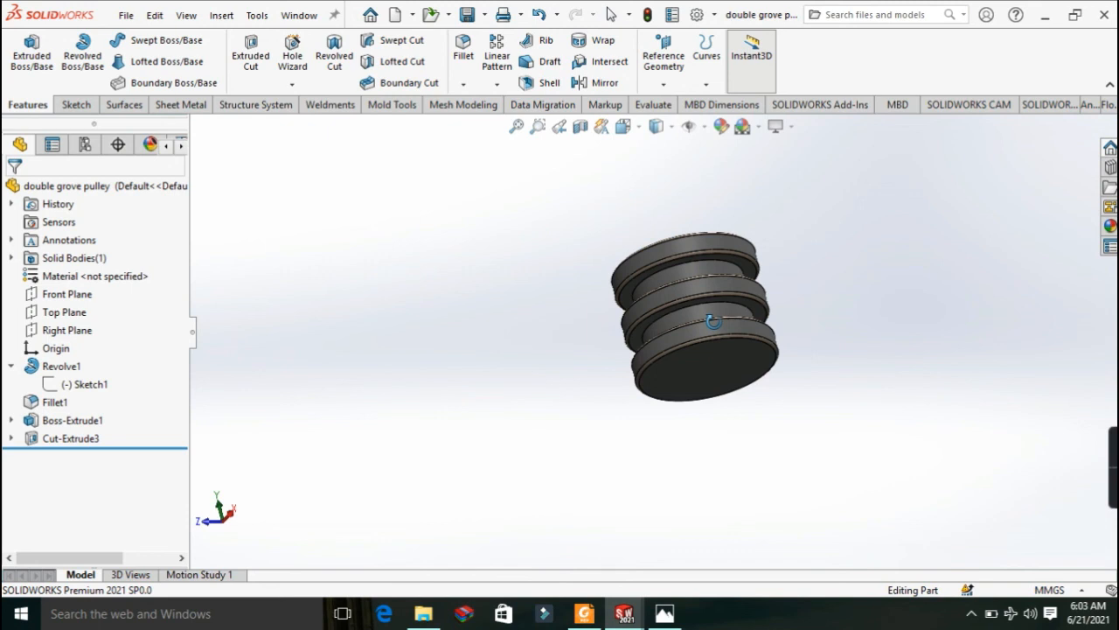
{"action": "middle_click_drag", "start_coordinate": [713, 321], "coordinate": [498, 432]}
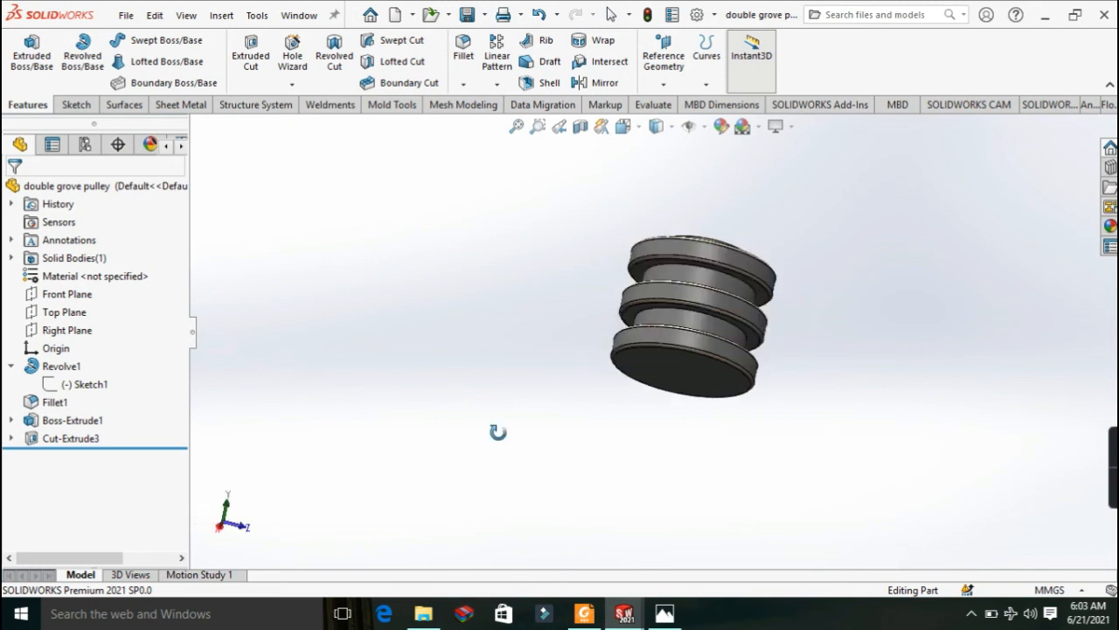
{"action": "middle_click_drag", "start_coordinate": [498, 432], "coordinate": [794, 325]}
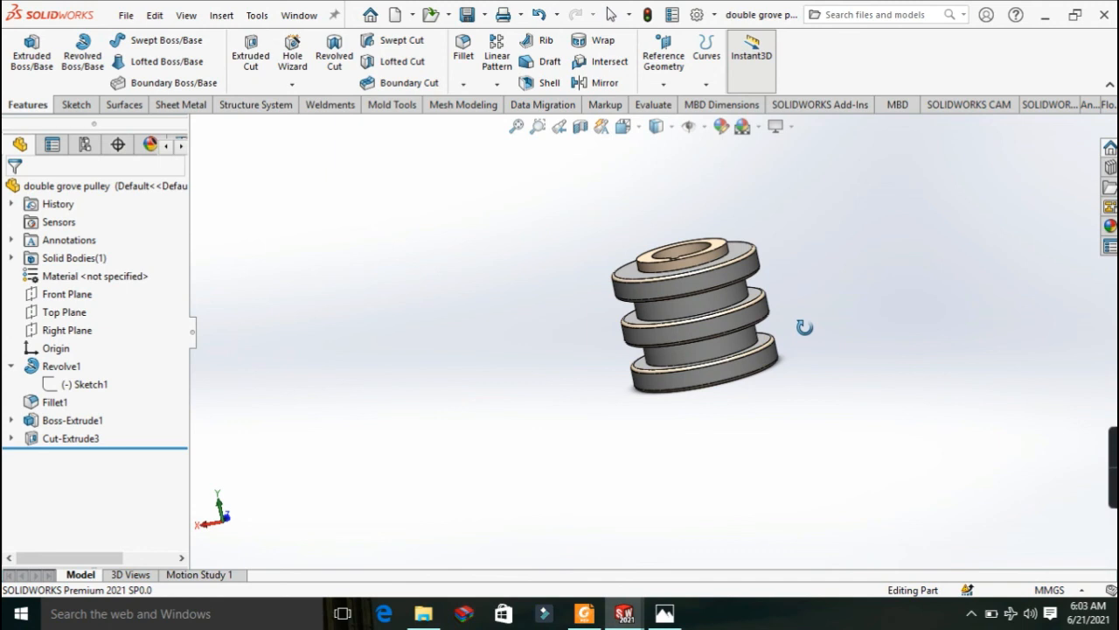
{"action": "middle_click_drag", "start_coordinate": [804, 327], "coordinate": [817, 306]}
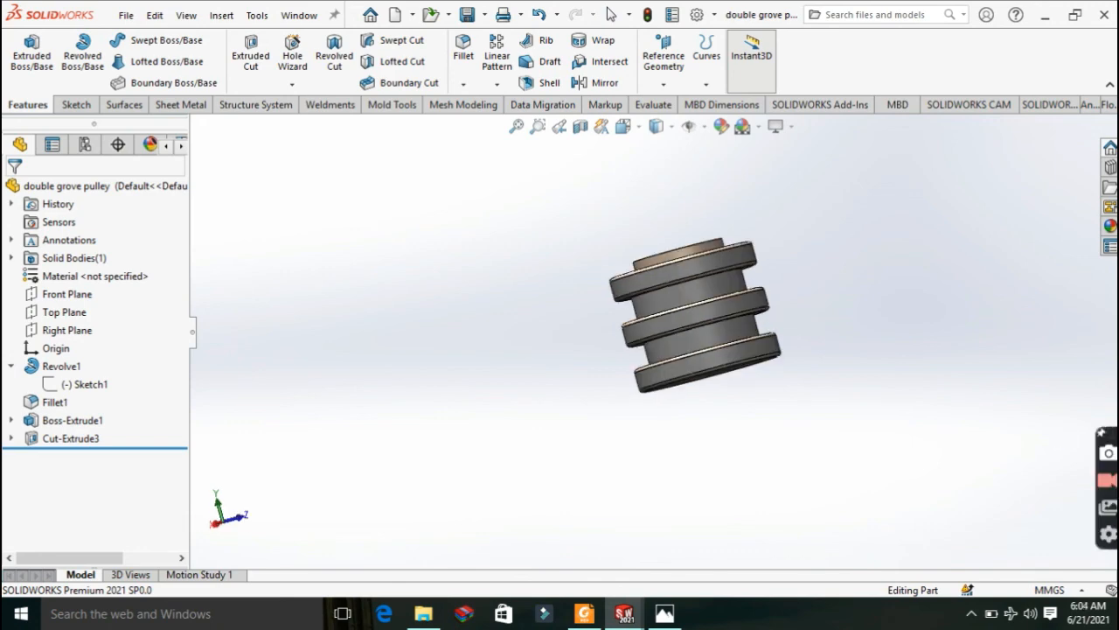